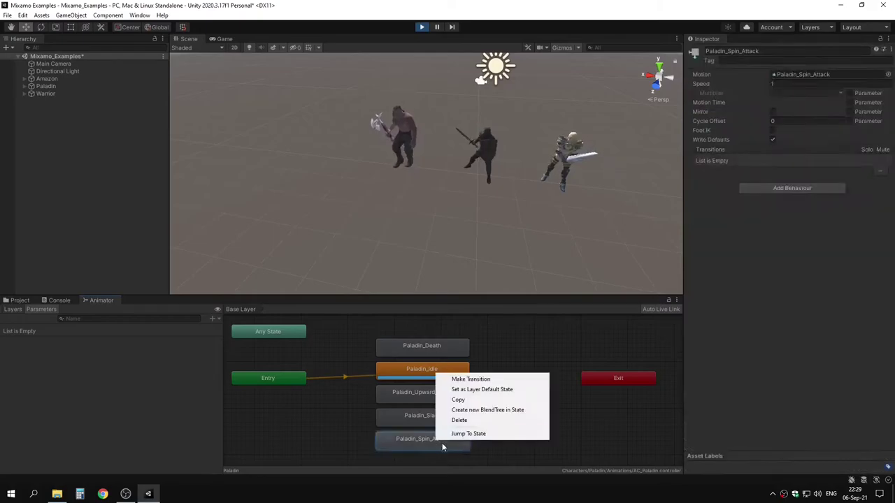
Preview the Paladin's spin attack by jumping to the Paladin_Spin_Attack state during play
left_click(461, 433)
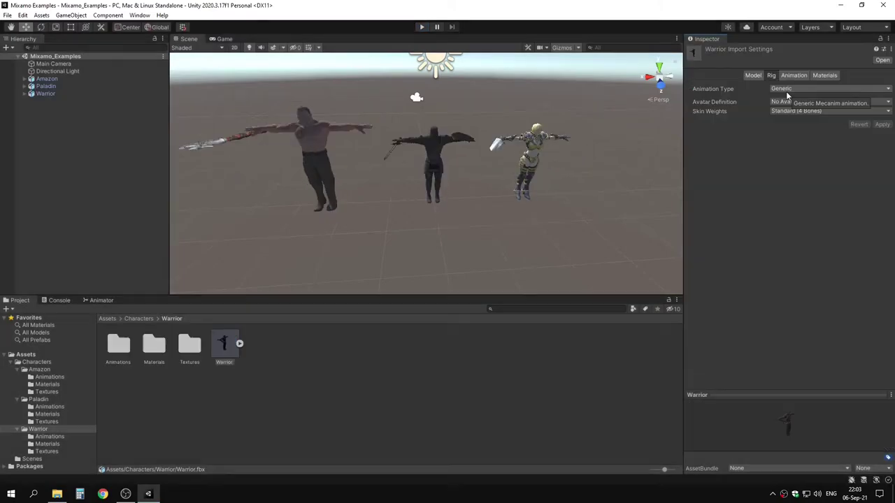
Set the Warrior model's rig animation type to Humanoid
left_click(789, 88)
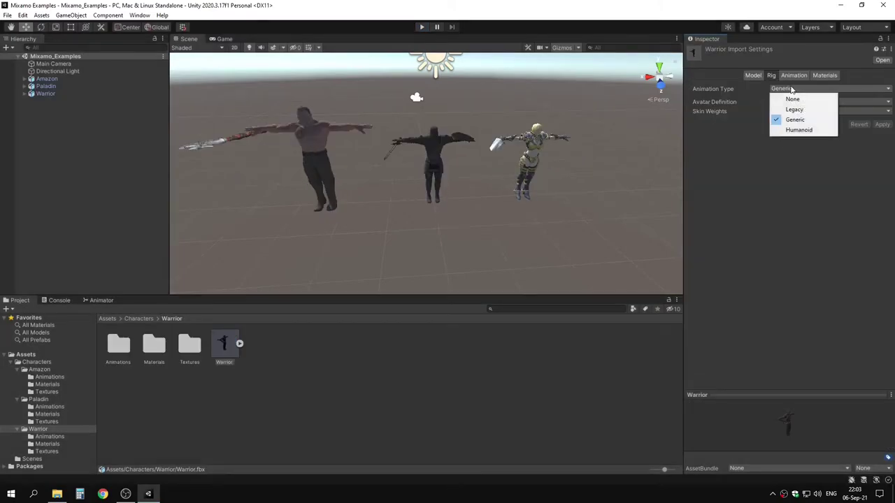
left_click(795, 131)
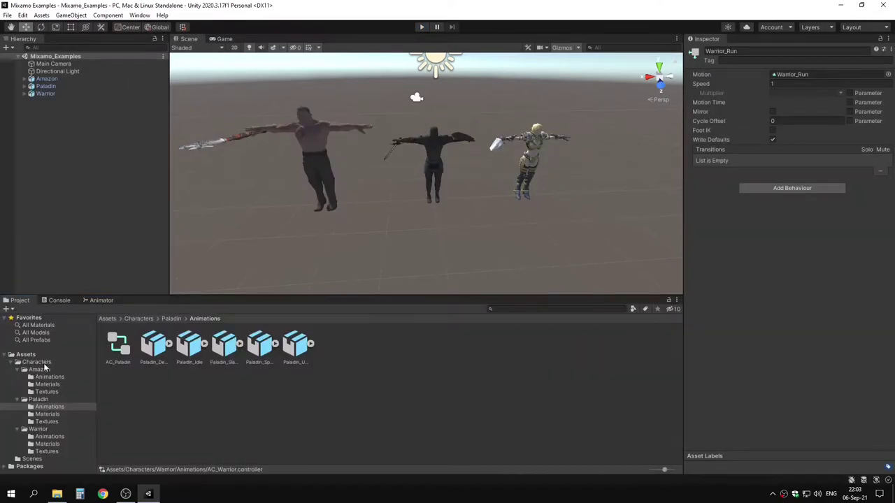
Select the Warrior model in the Characters/Warrior folder and set its rig animation type to Humanoid
left_click(38, 429)
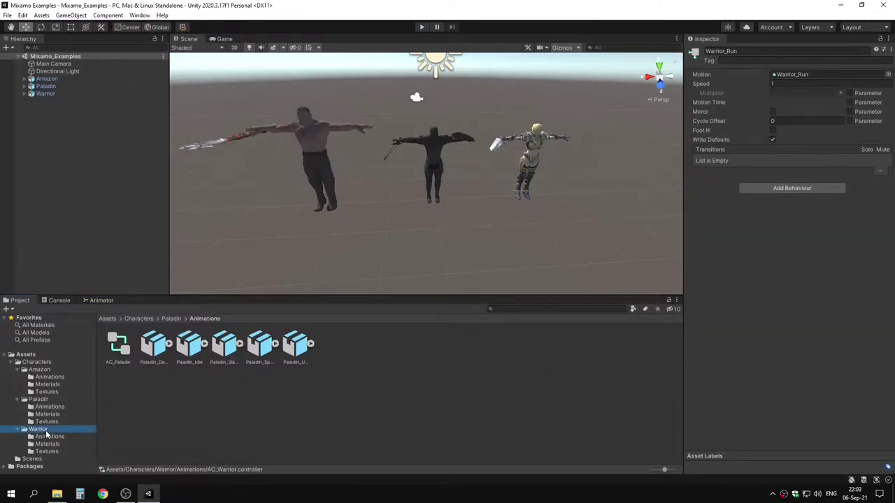
left_click(224, 344)
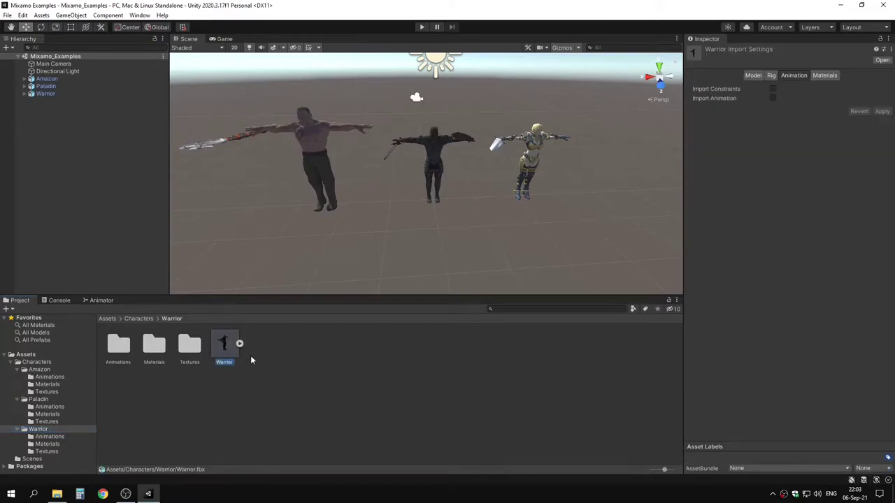
left_click(771, 75)
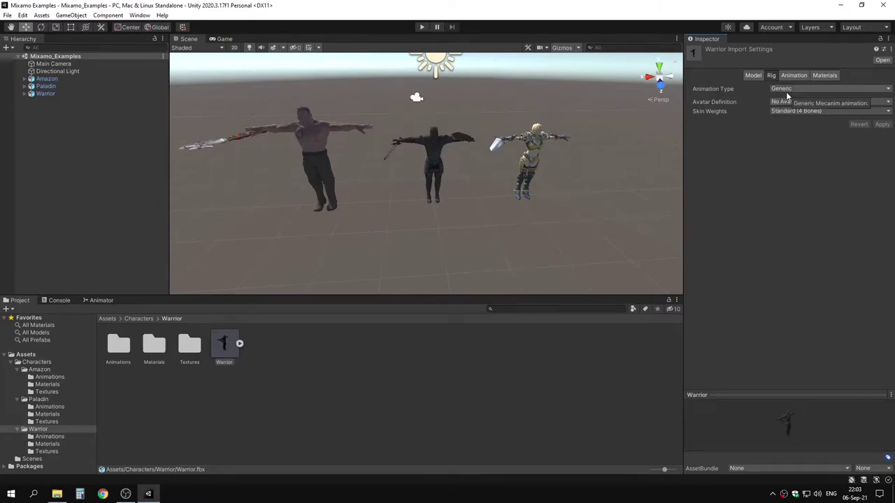
left_click(787, 91)
left_click(795, 131)
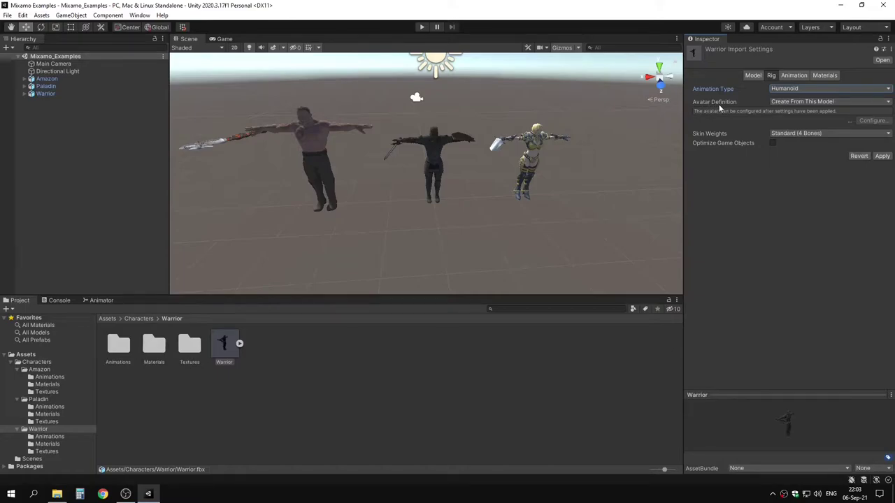
Set the Warrior's avatar definition to Create From This Model and apply the rig settings
left_click(785, 102)
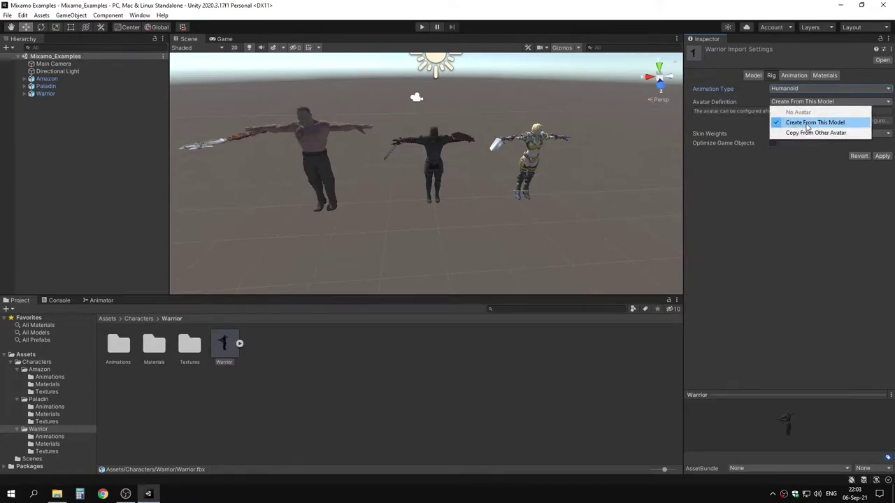
left_click(765, 106)
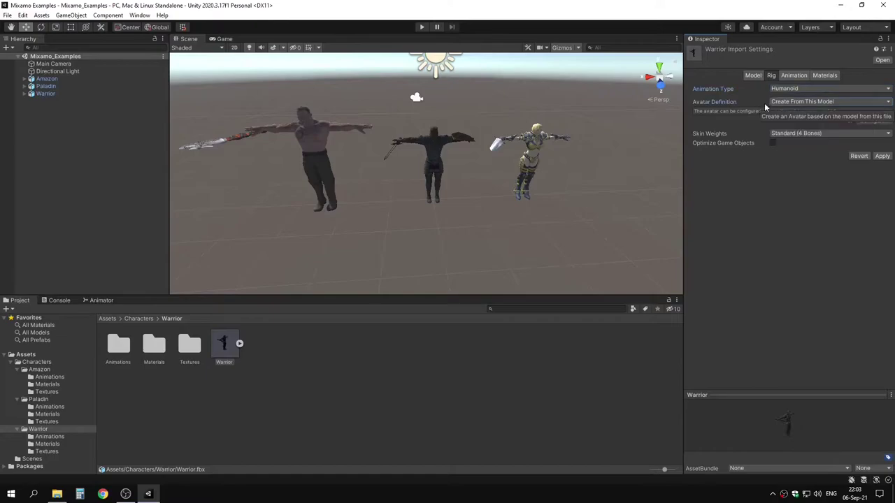
left_click(810, 102)
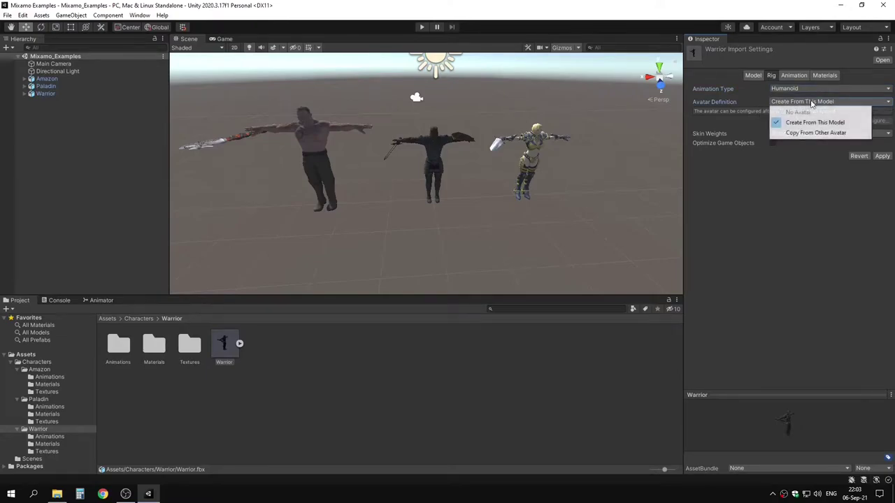
left_click(795, 122)
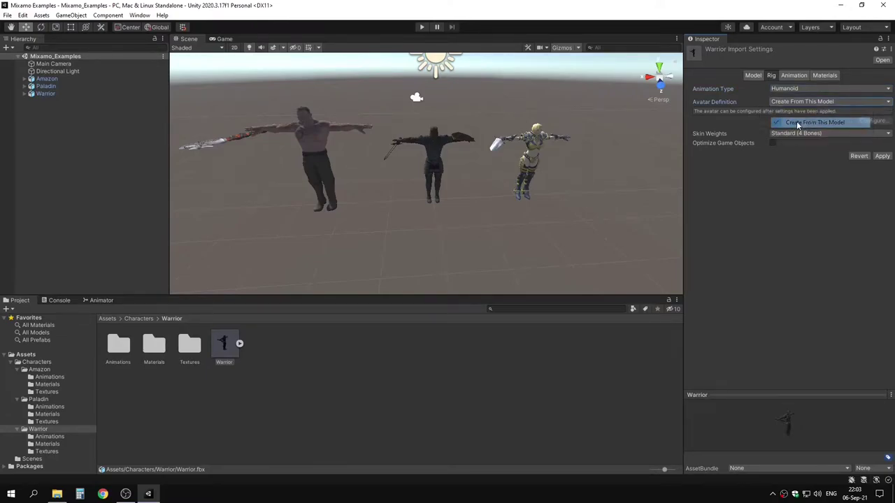
left_click(882, 156)
Inspect the avatar asset inside the Warrior model and return to the model's import settings
left_click(239, 343)
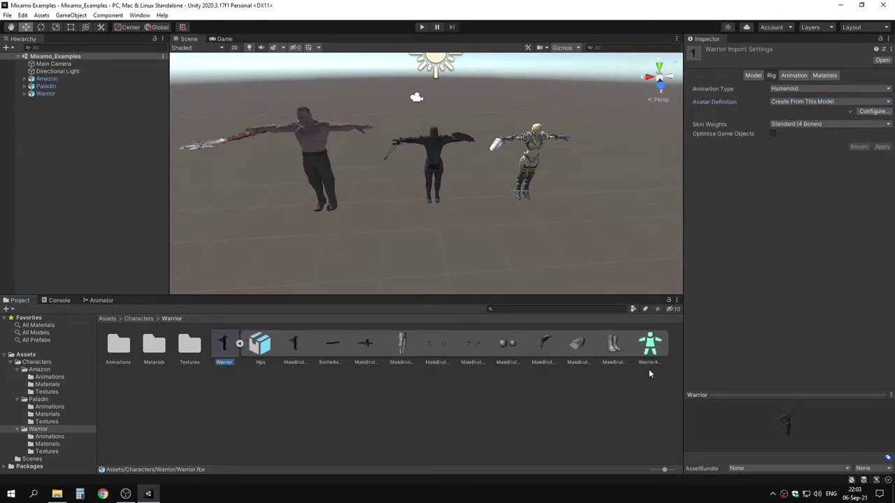
left_click(650, 350)
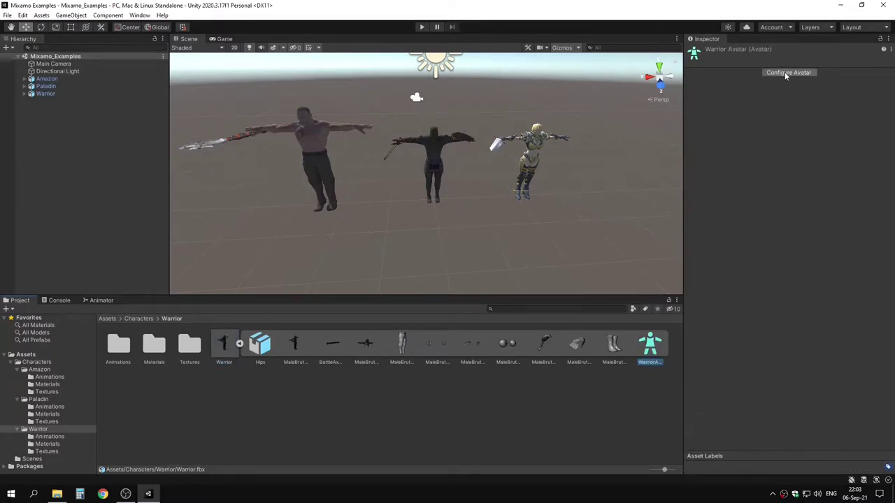
left_click(239, 344)
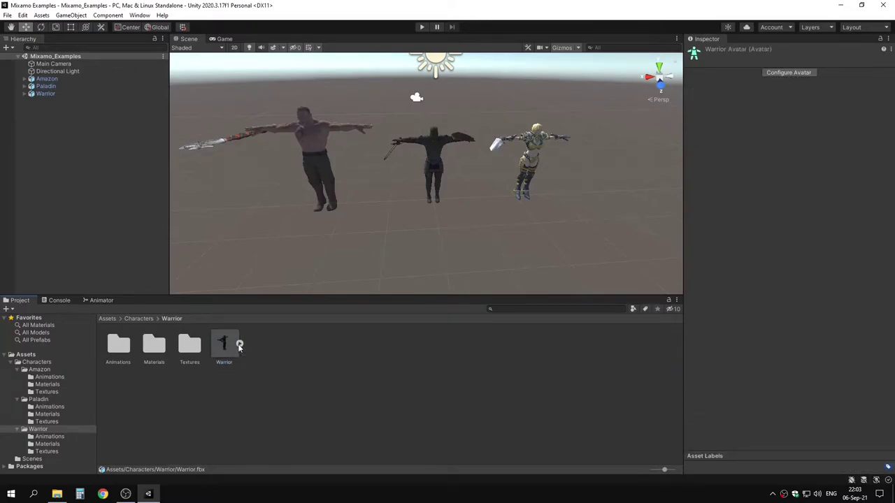
left_click(222, 350)
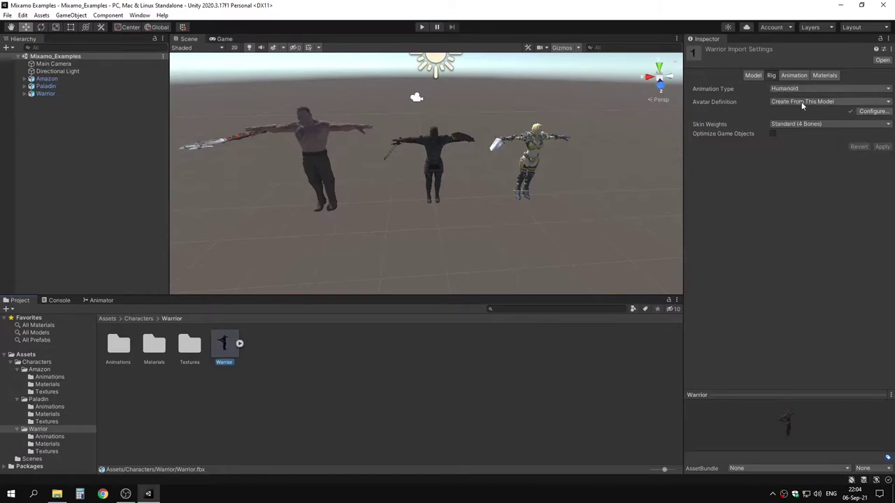
Play the scene, watch the characters in the Scene view with the Warrior object selected, and stop playback
left_click(421, 28)
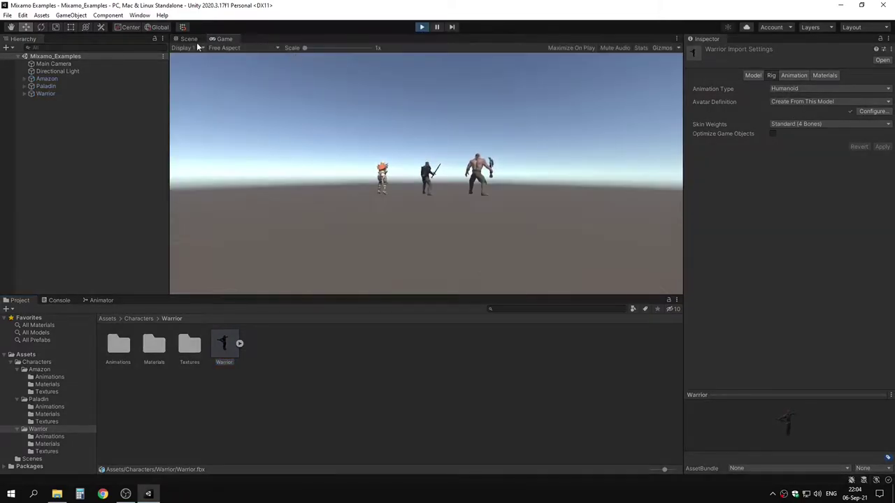
left_click(193, 41)
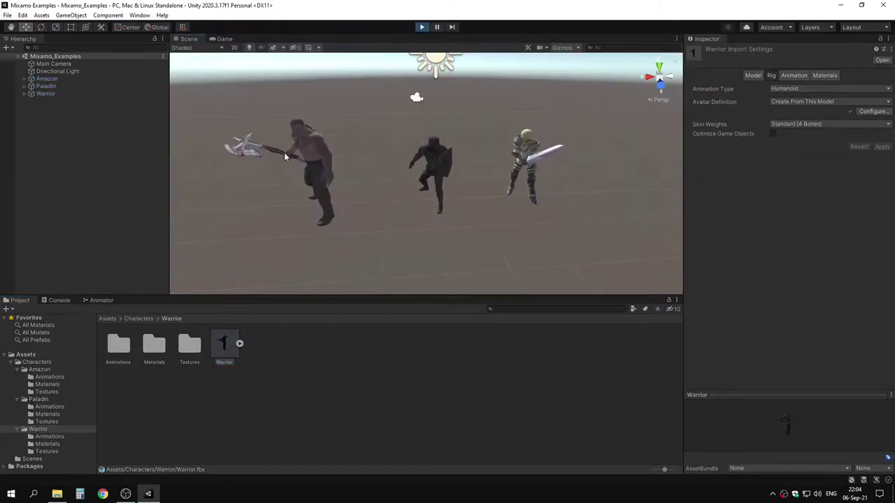
left_click(46, 93)
left_click(421, 28)
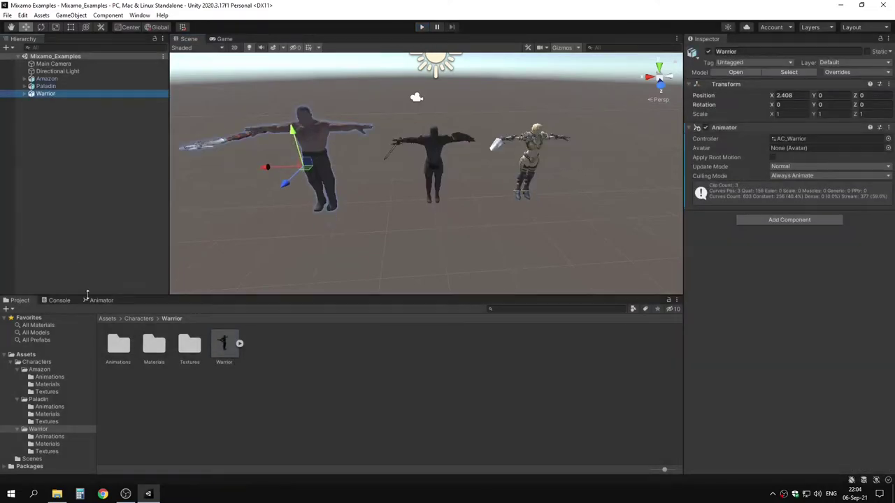
Assign WarriorAvatar as the avatar in the Animator component of the Warrior object in the scene
left_click(224, 346)
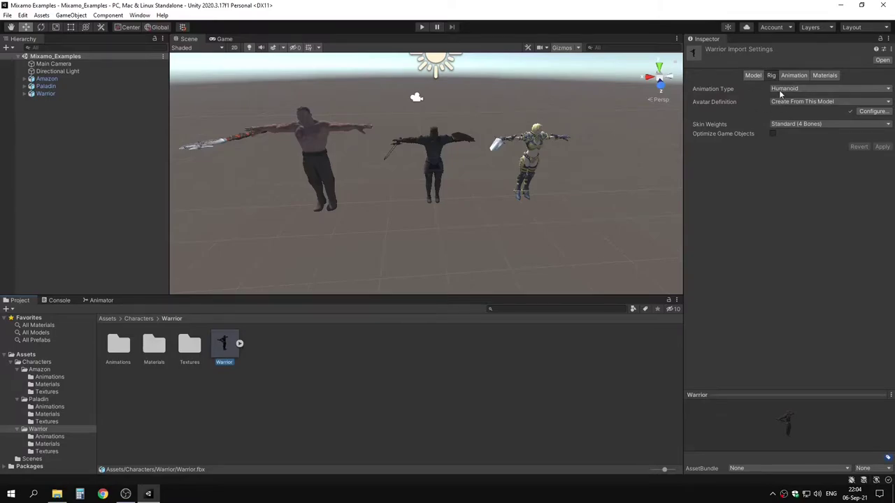
left_click(60, 94)
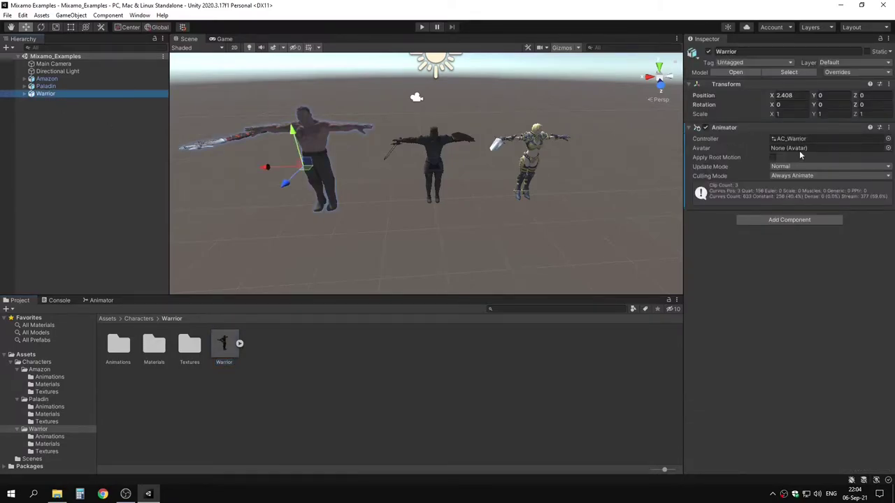
left_click(888, 148)
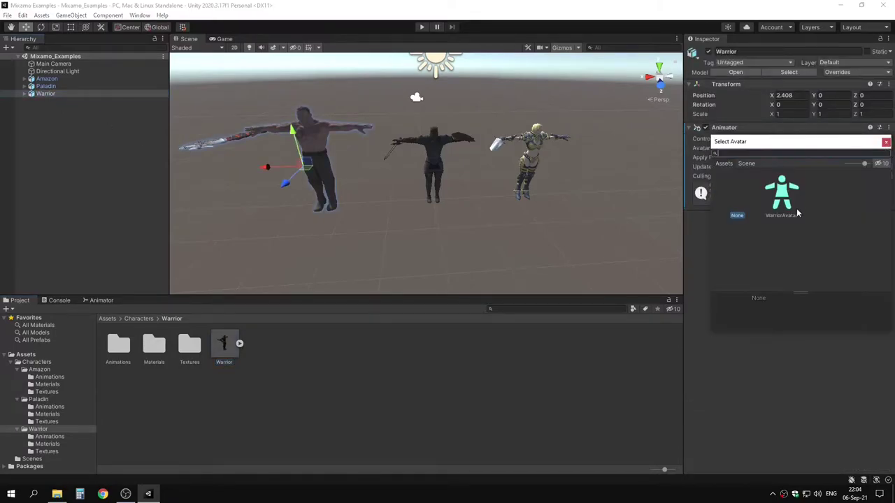
double_click(785, 208)
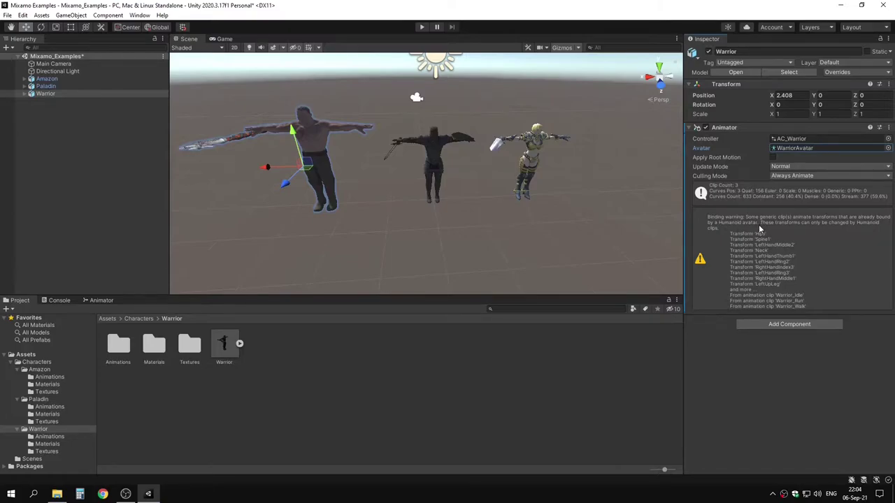
Play the scene, examine the Warrior's pose and the running state of its animator controller, and stop playback
left_click(421, 27)
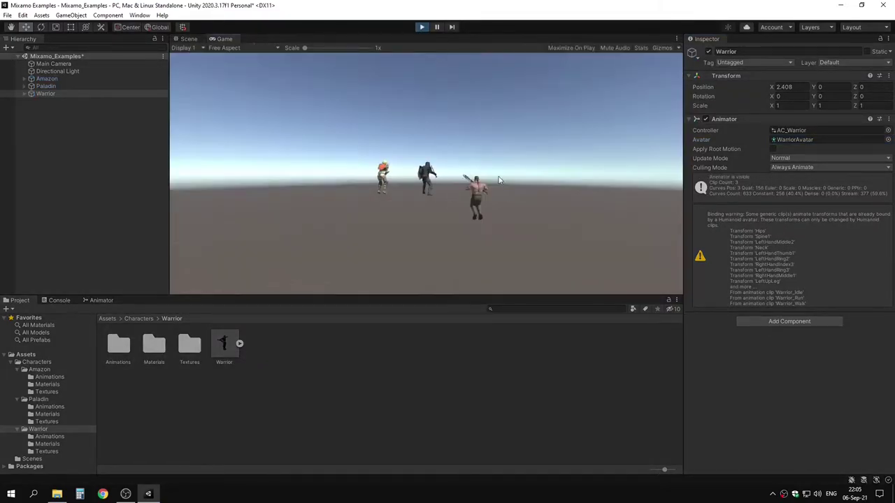
left_click(188, 39)
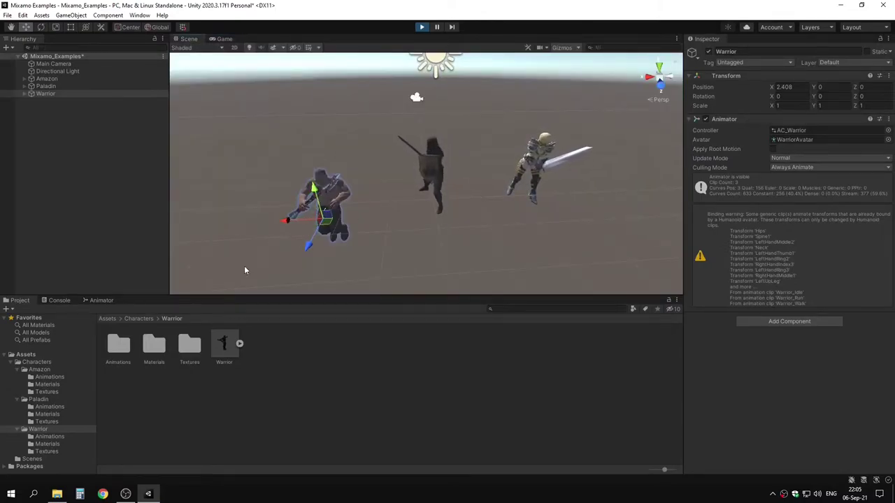
left_click(103, 300)
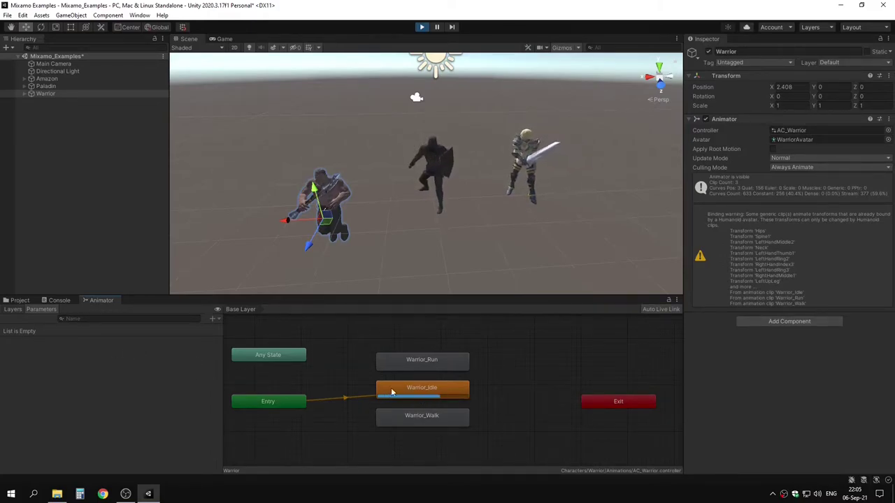
left_click(422, 27)
Select the Warrior_Idle, Warrior_Run and Warrior_Walk animation files and set their rig animation type to Humanoid
left_click(21, 301)
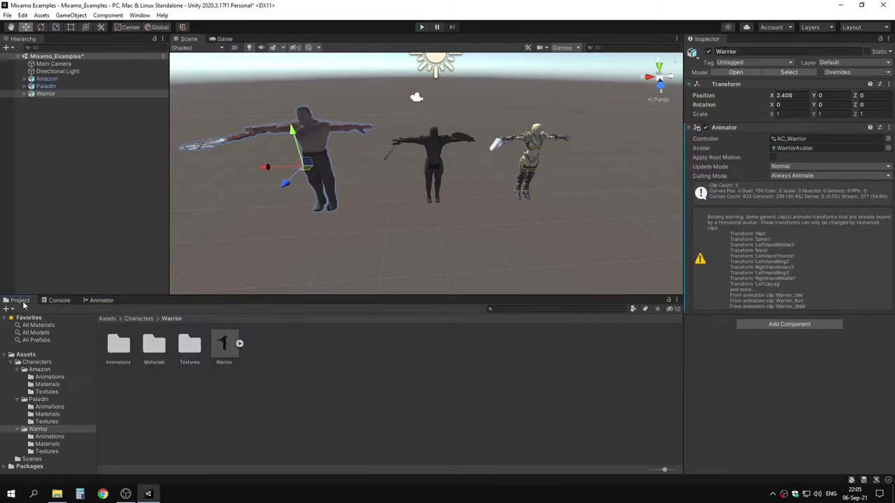
left_click(53, 438)
left_click_drag(163, 423, 218, 358)
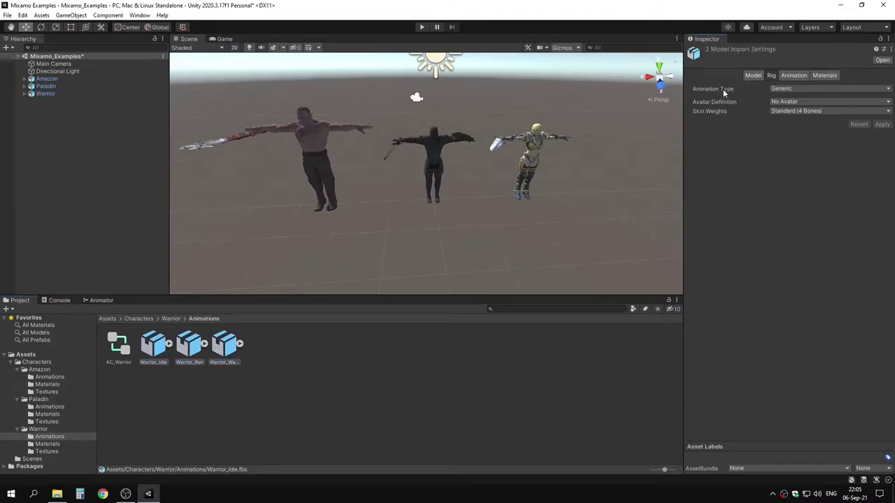
left_click(779, 89)
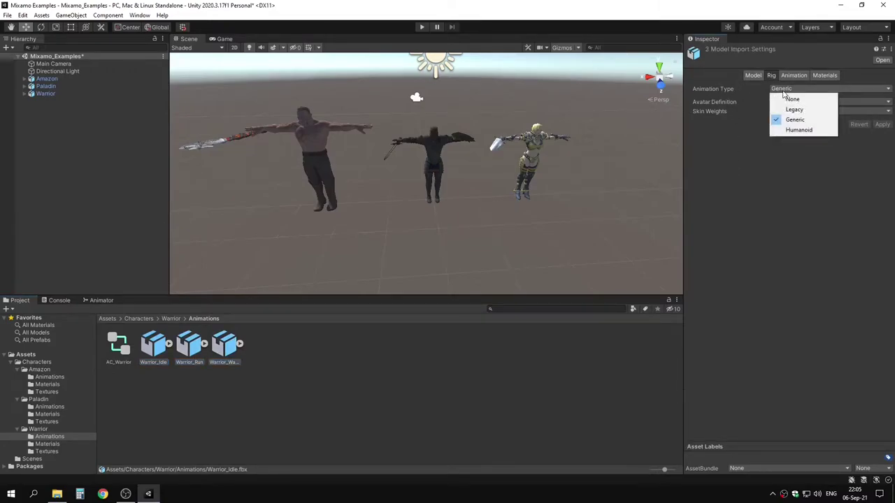
left_click(797, 130)
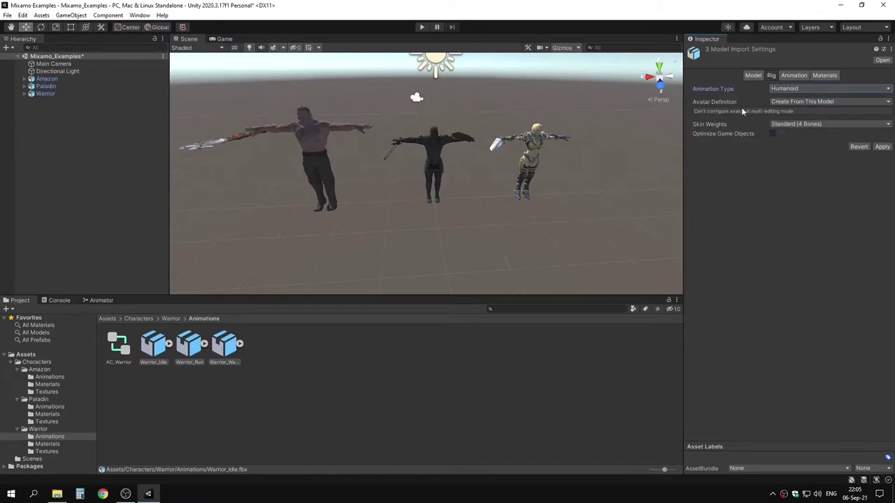
Set the three animation files' avatar definition to Copy From Other Avatar with WarriorAvatar as source, and apply
left_click(791, 102)
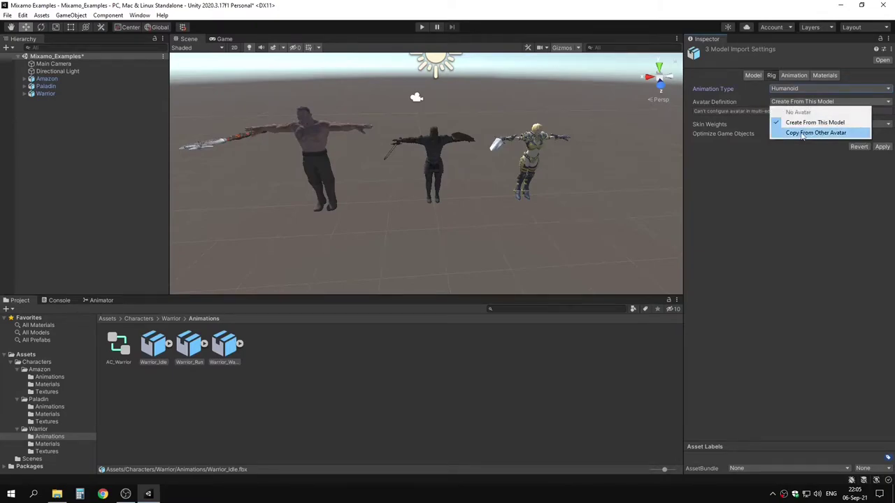
left_click(803, 134)
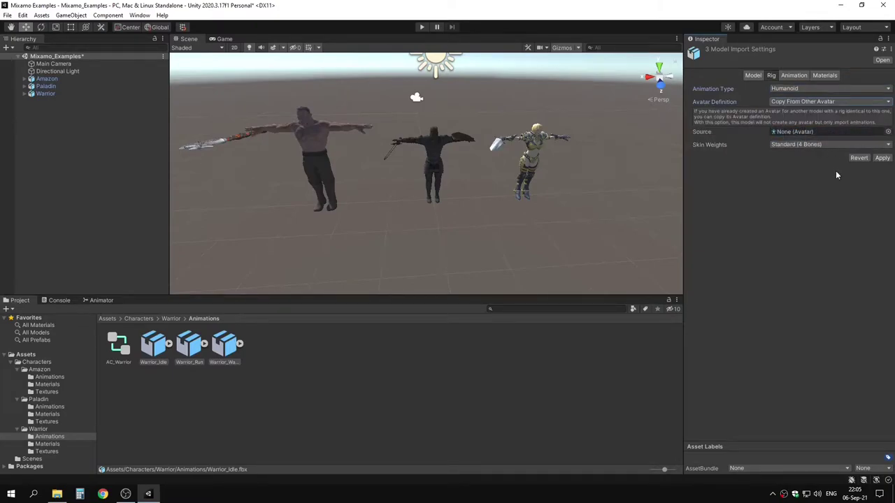
left_click(887, 132)
double_click(782, 179)
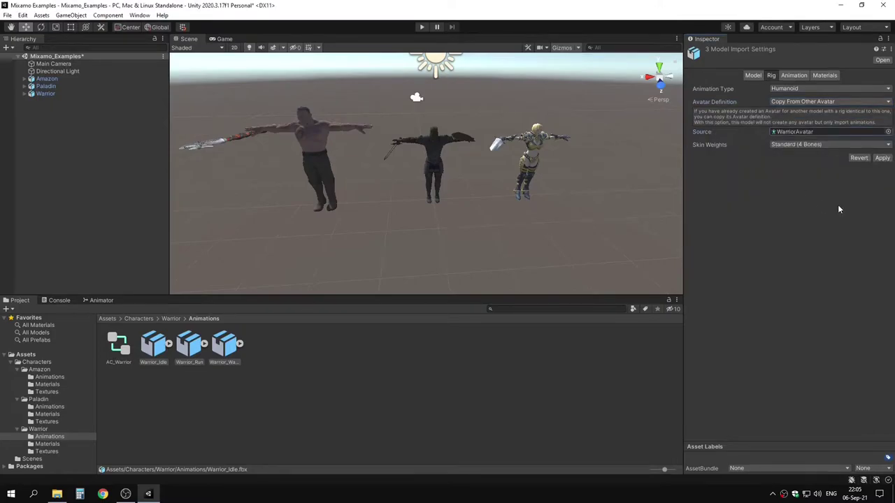
left_click(883, 158)
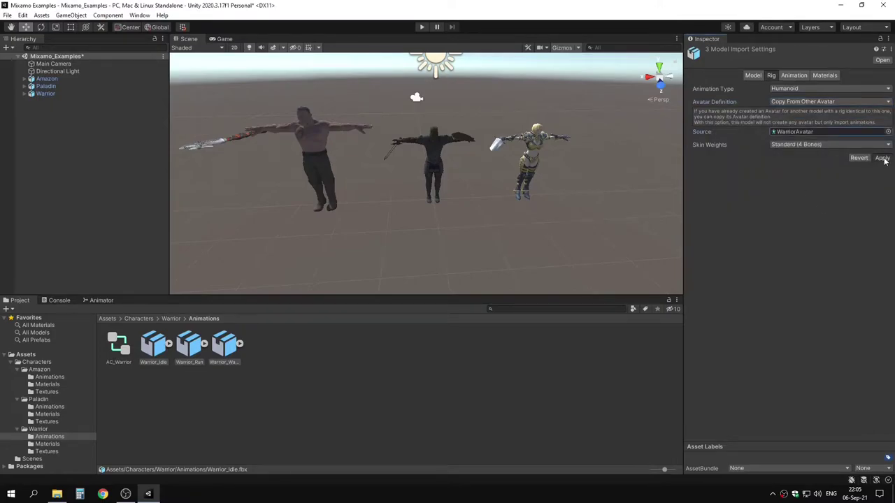
Play the scene and watch the Warrior's idle animation in the Scene view
left_click(421, 27)
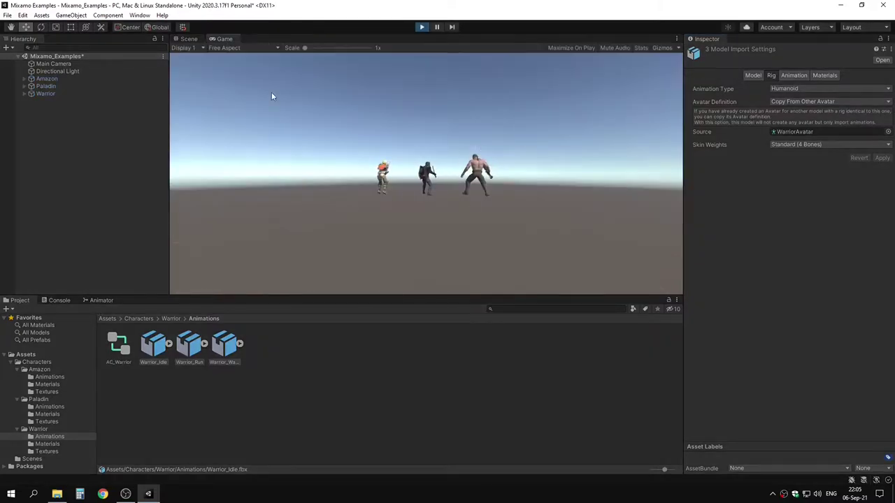
left_click(189, 39)
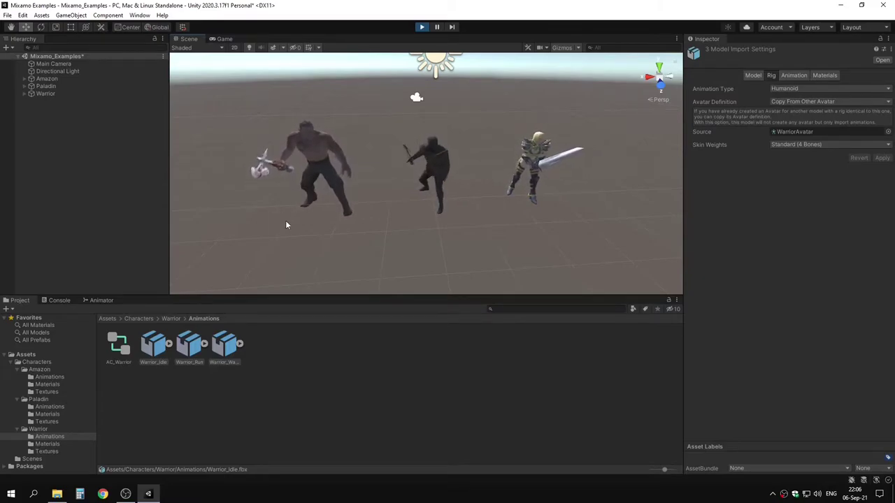
Set the Warrior_Idle file's rig animation type to Generic and apply the change
left_click(153, 360)
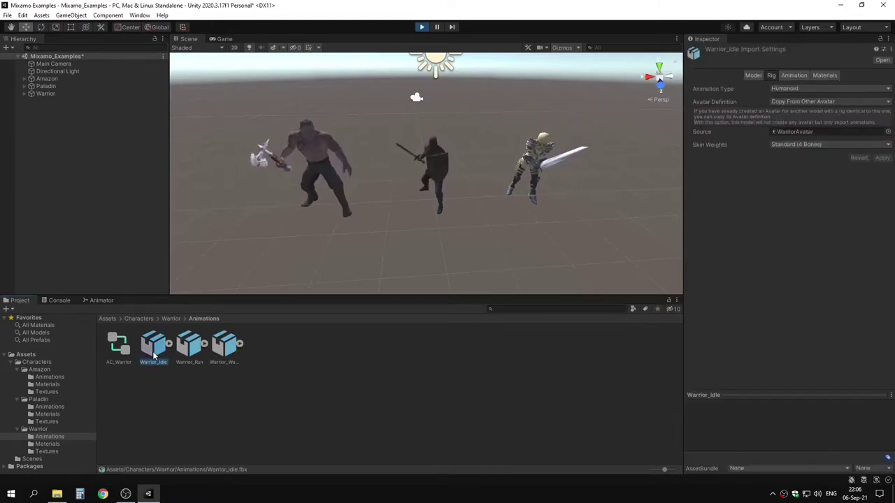
left_click(792, 75)
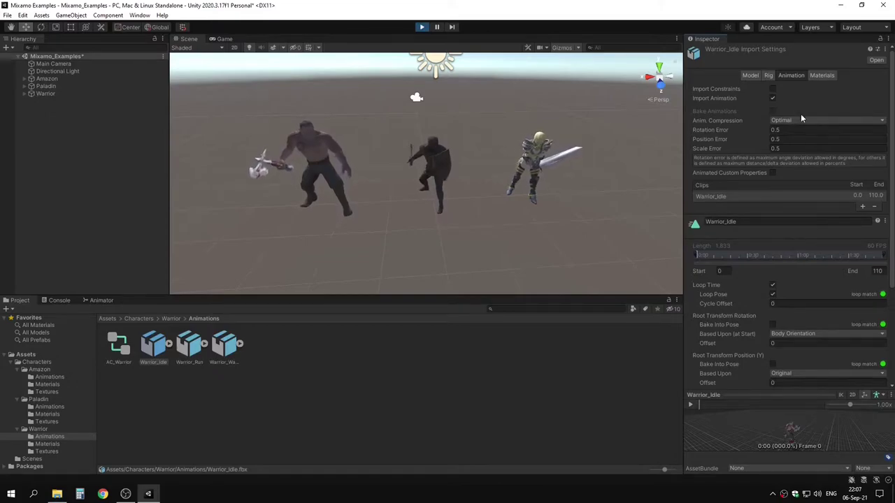
left_click(770, 75)
left_click(804, 89)
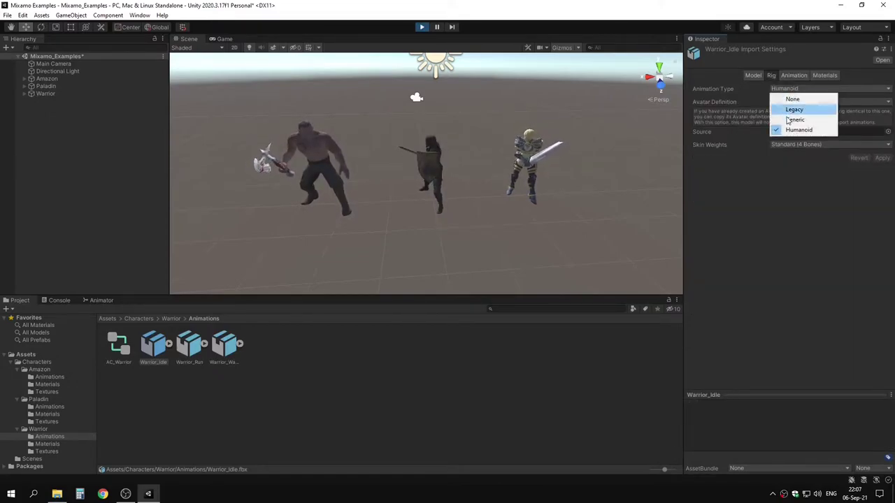
left_click(790, 117)
left_click(882, 154)
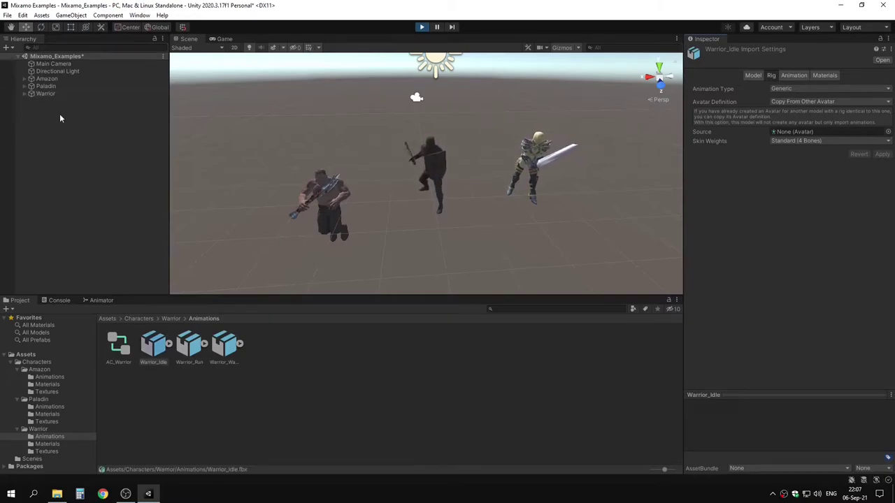
Examine the Warrior object's Animator component and the Warrior_Idle clip's animation import settings under the Generic rig
left_click(61, 93)
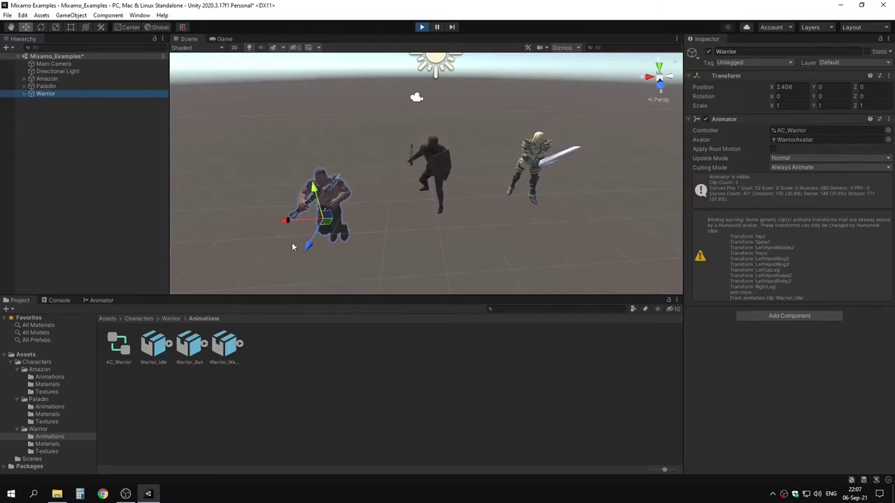
left_click(155, 346)
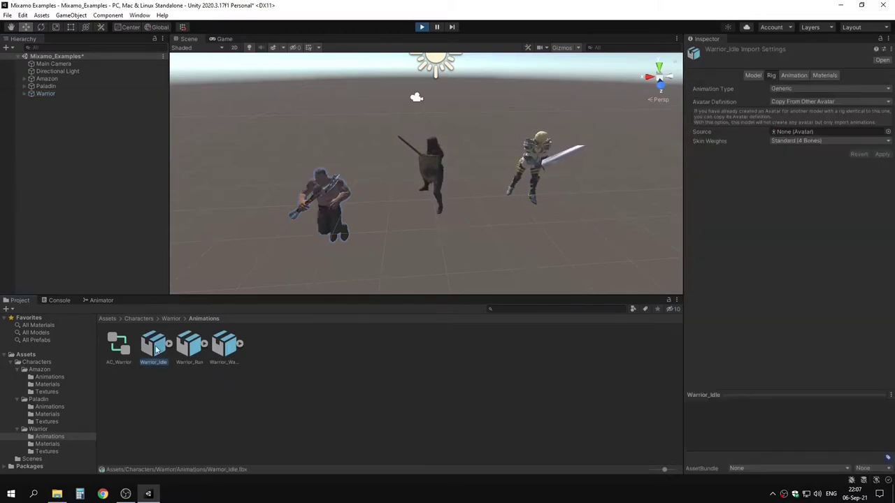
left_click(787, 75)
scroll(720, 293, "down", 1)
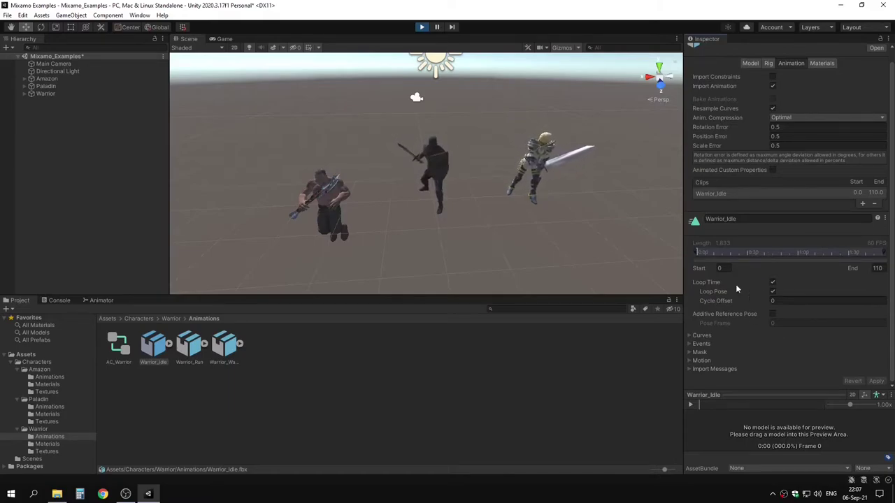
scroll(754, 338, "up", 1)
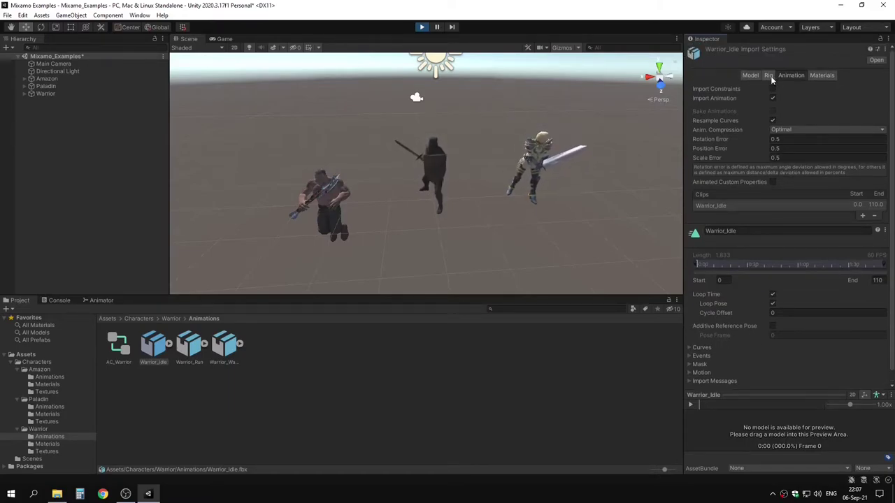
Return the Warrior_Idle file's rig to Humanoid with WarriorAvatar as the source avatar, and apply
left_click(771, 76)
left_click(783, 88)
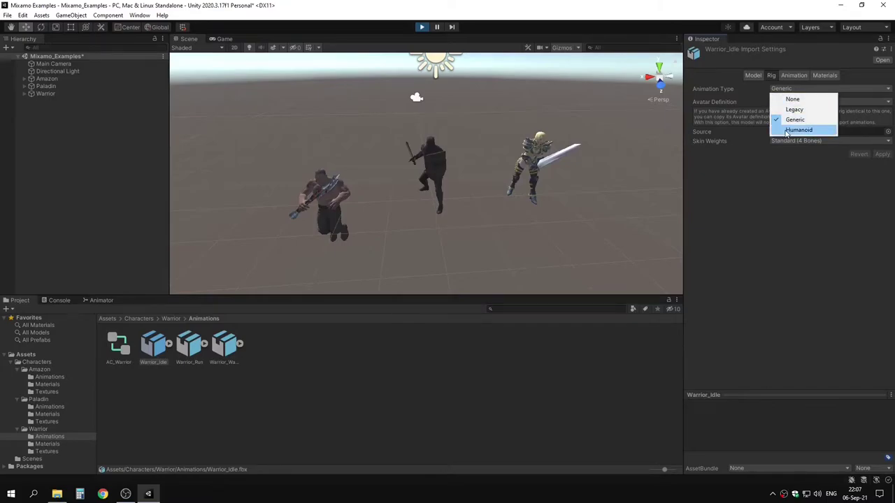
left_click(784, 131)
left_click(887, 131)
double_click(784, 180)
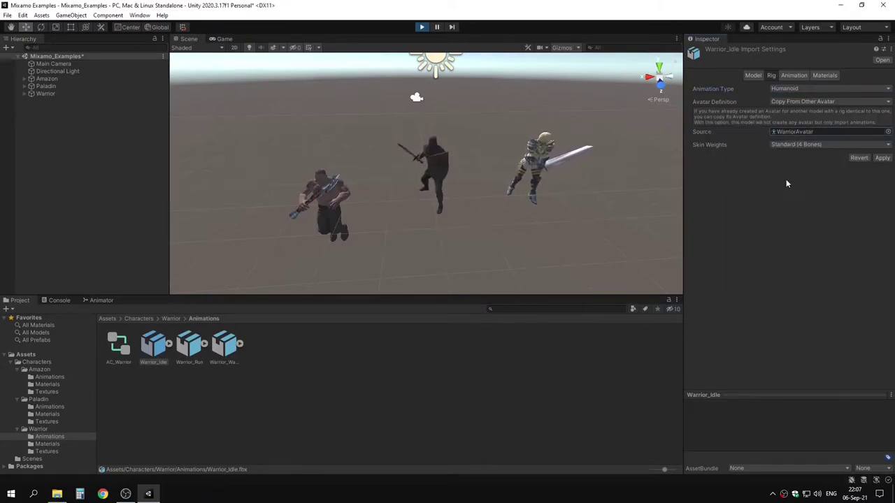
left_click(883, 158)
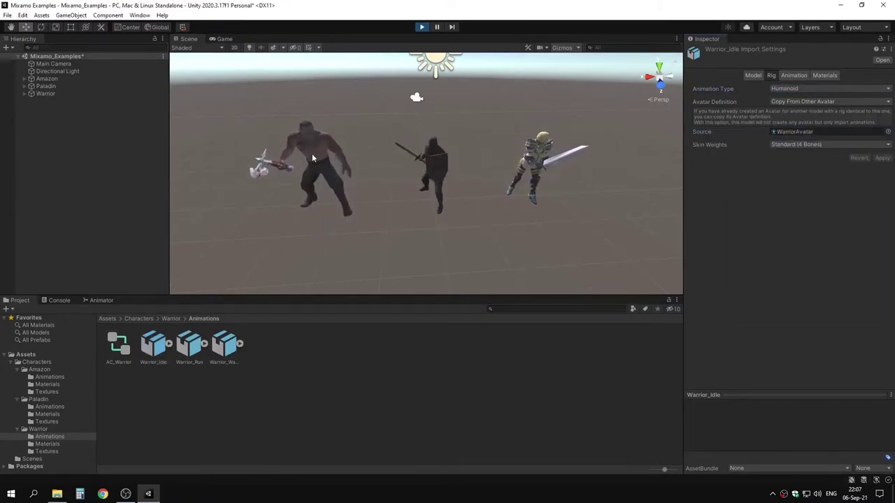
Examine the Humanoid Warrior_Idle clip's root transform settings and the transform of the Warrior's Hips bone
left_click(788, 75)
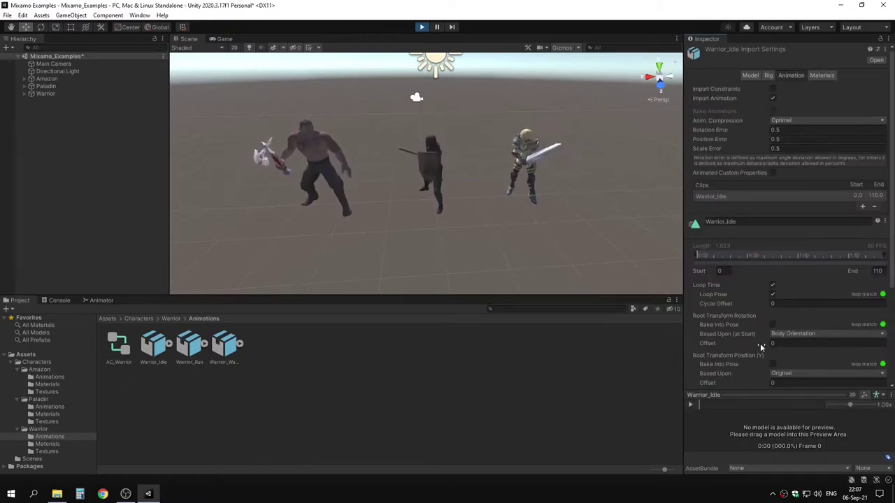
scroll(757, 343, "down", 4)
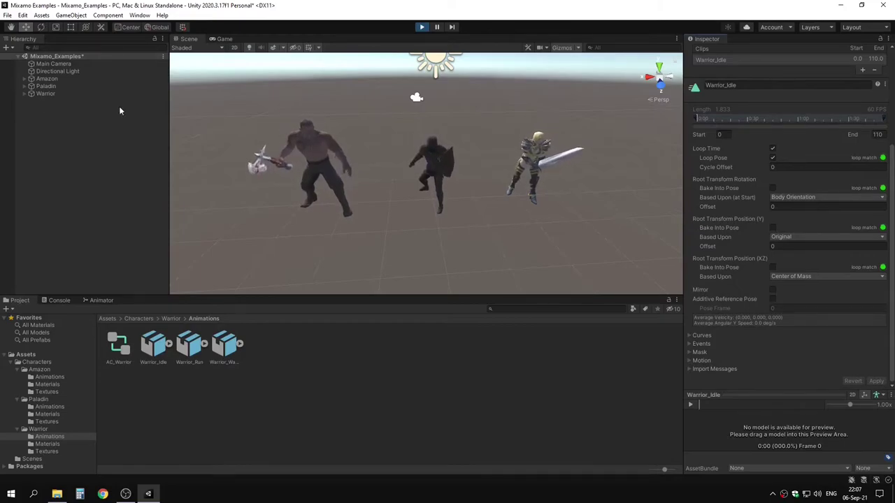
left_click(23, 93)
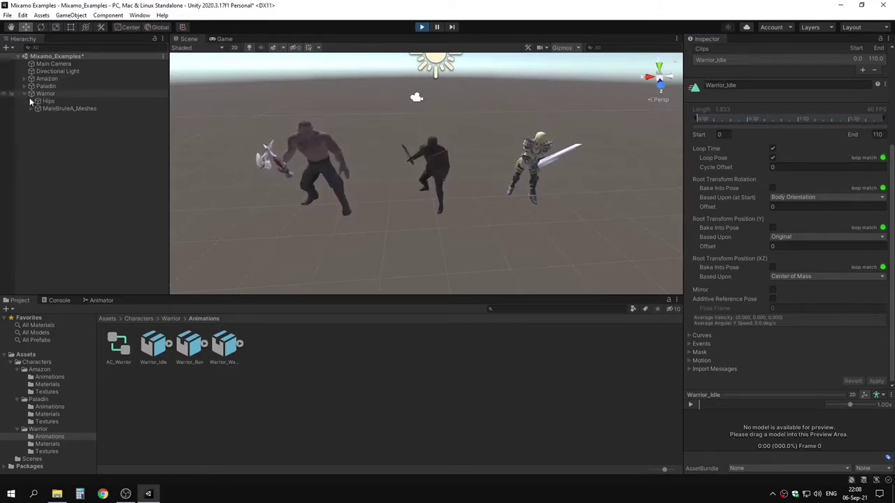
left_click(48, 100)
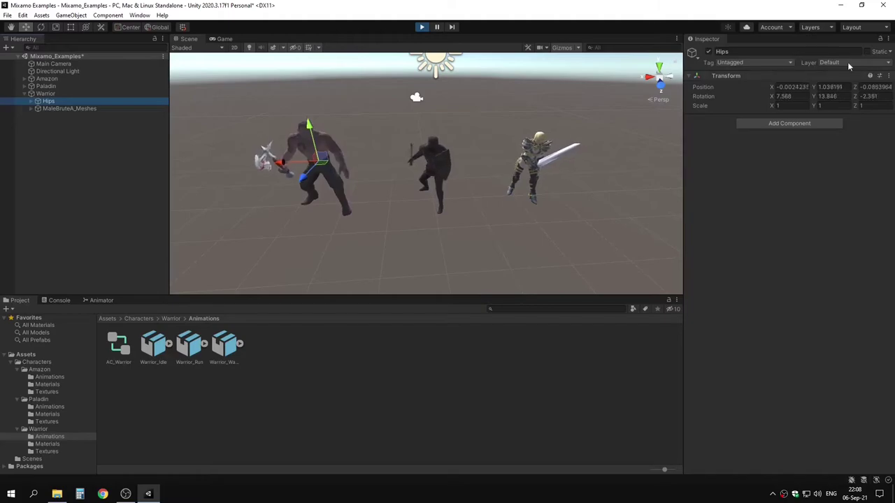
left_click(44, 93)
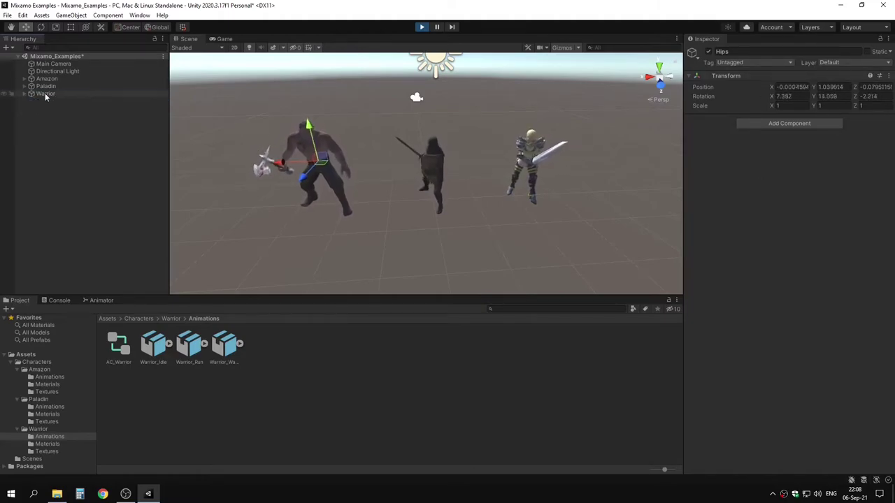
Enable Bake Into Pose for Warrior_Idle's root transform rotation, set its offset to -27.56, and apply
left_click(152, 357)
scroll(769, 286, "down", 5)
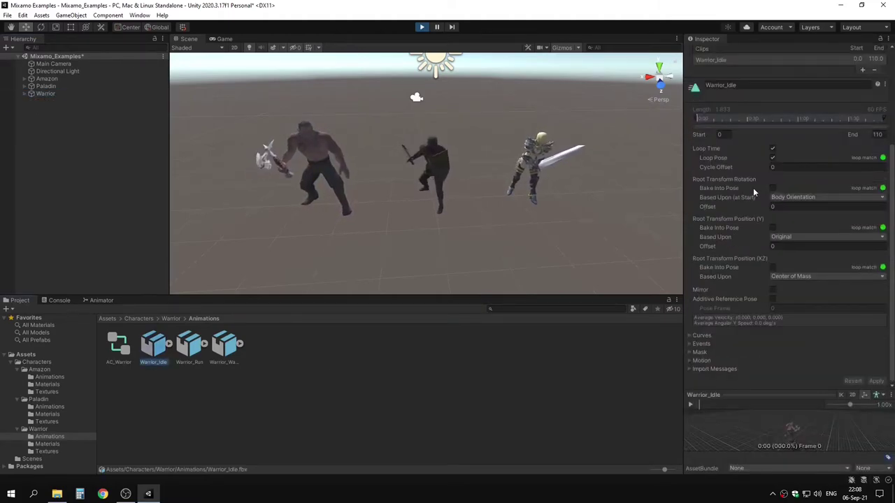
left_click(773, 188)
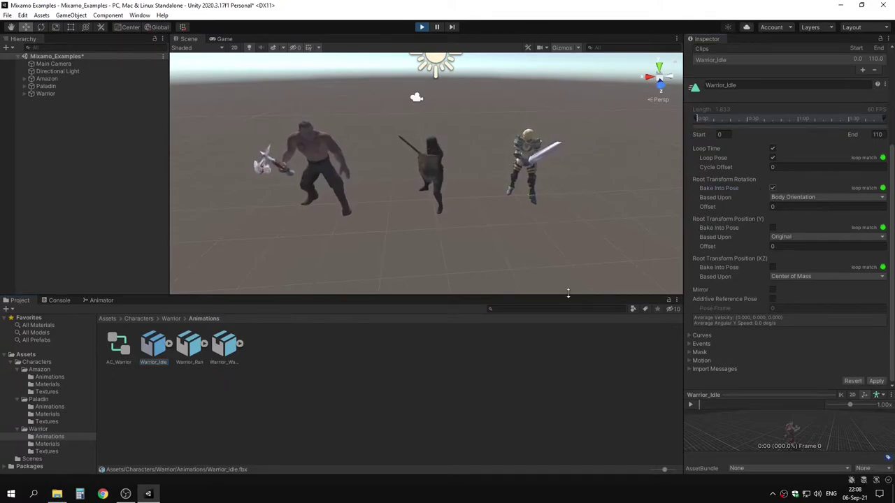
left_click(876, 381)
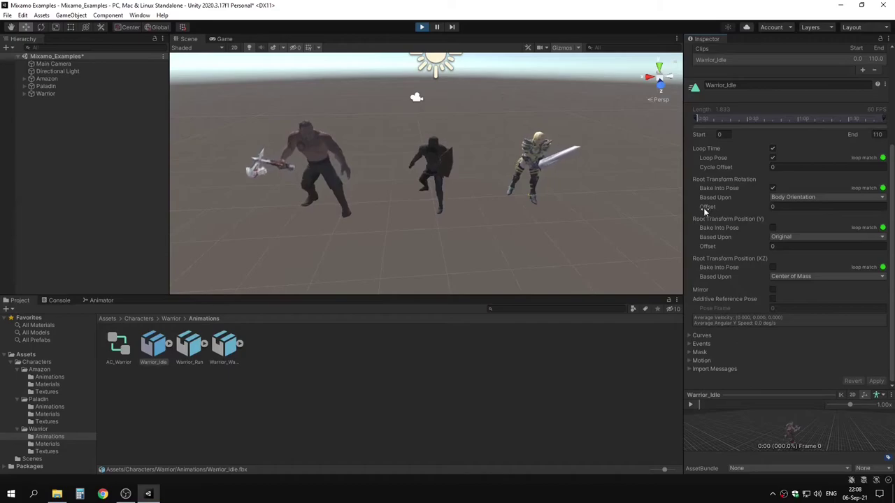
left_click_drag(707, 206, 348, 235)
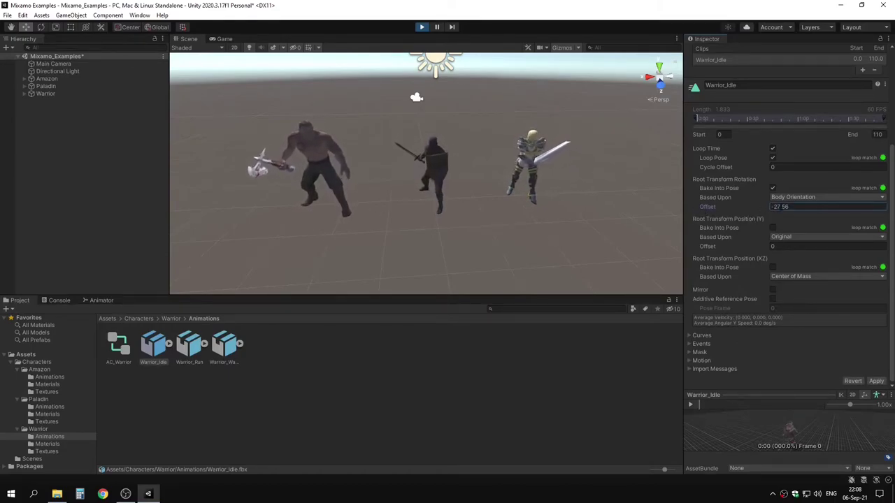
left_click(875, 381)
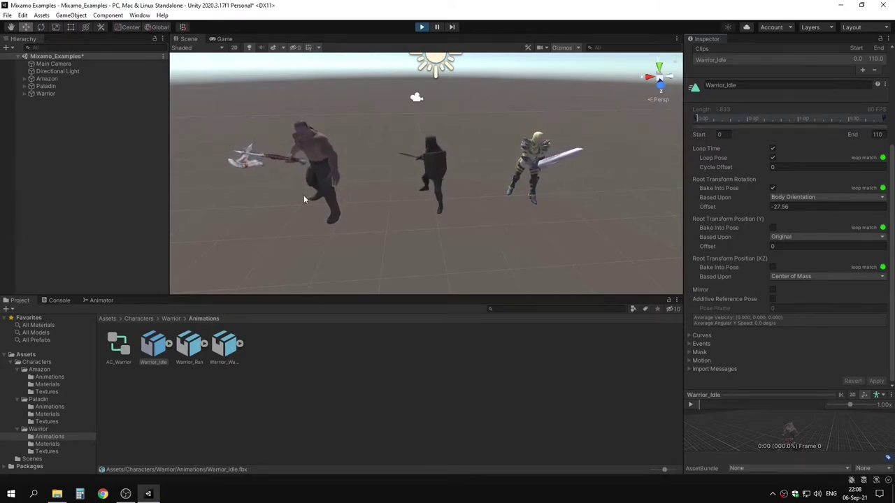
Try basing Warrior_Idle's root transform rotation on Original and return it to Body Orientation, applying each change
left_click(786, 198)
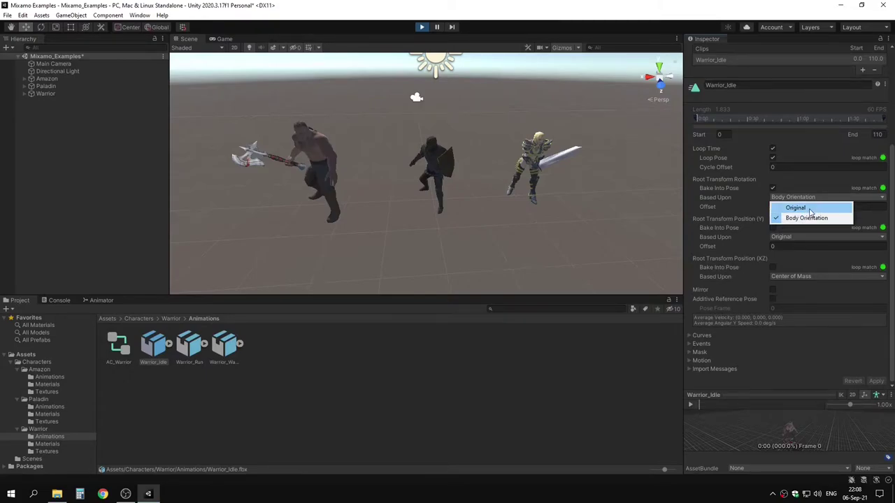
left_click(809, 212)
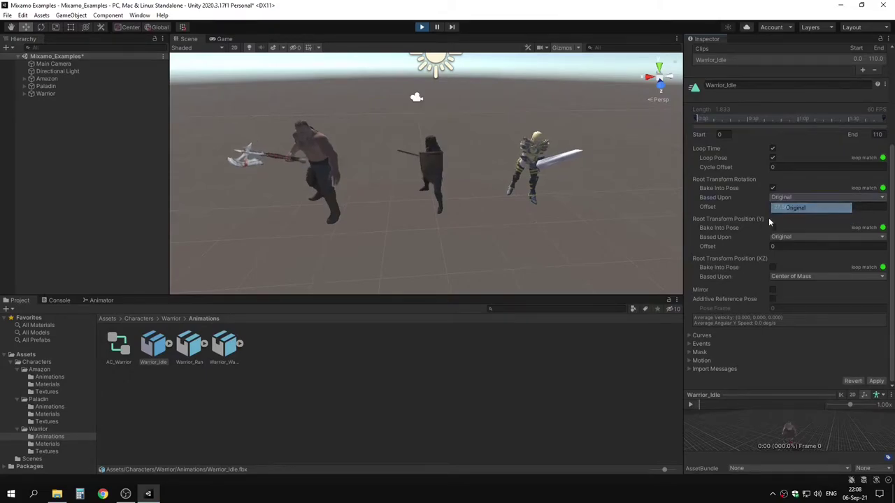
left_click(879, 382)
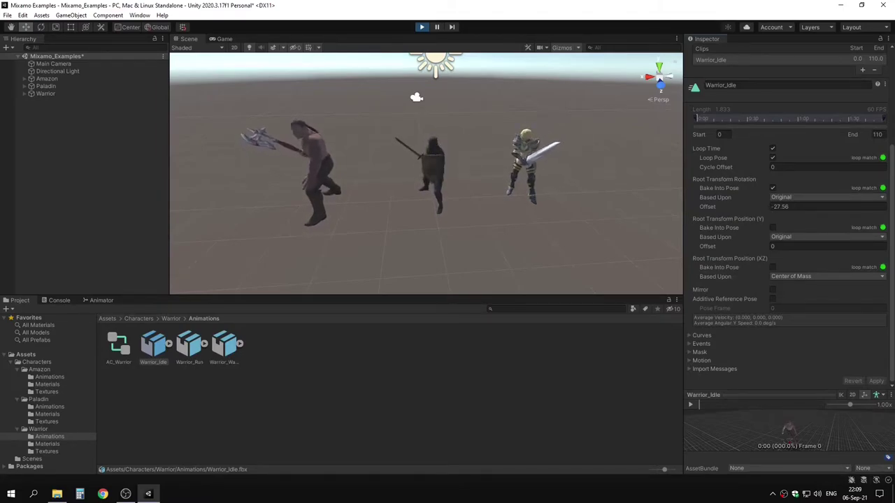
left_click(783, 197)
left_click(804, 218)
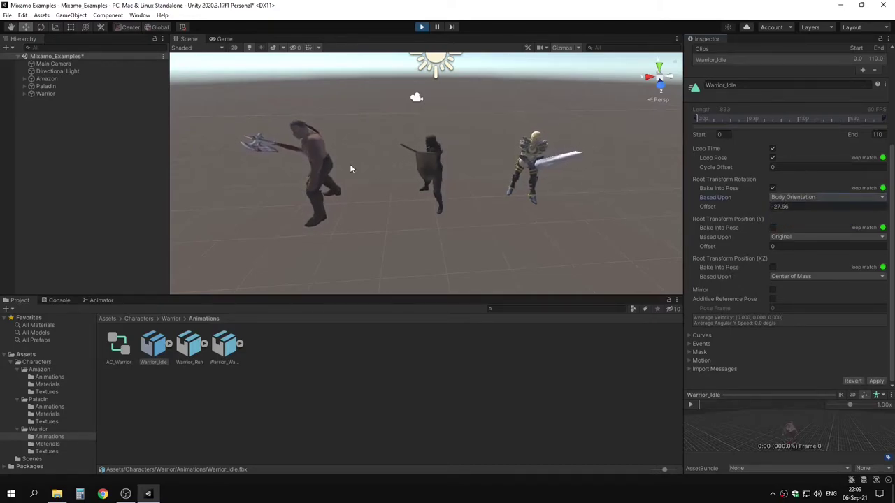
left_click(876, 381)
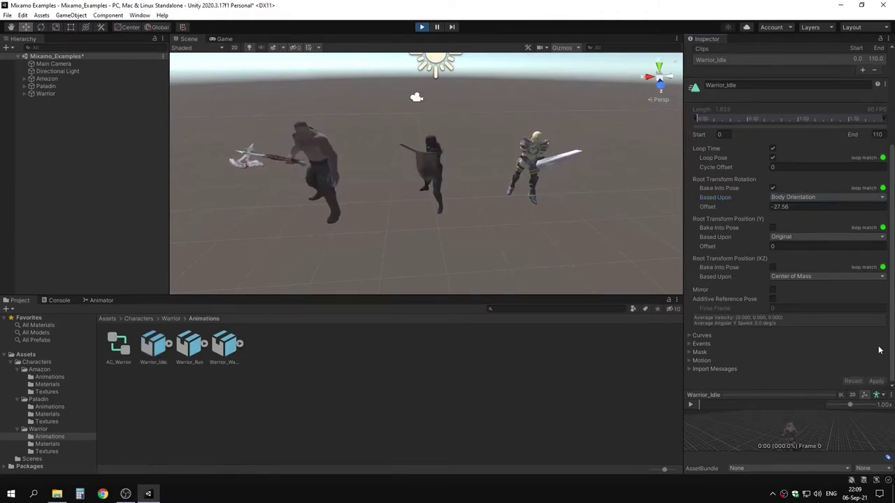
Set Warrior_Idle's root rotation offset to -24.03 and enable Bake Into Pose for its root transform position (Y), applying both changes
left_click(790, 206)
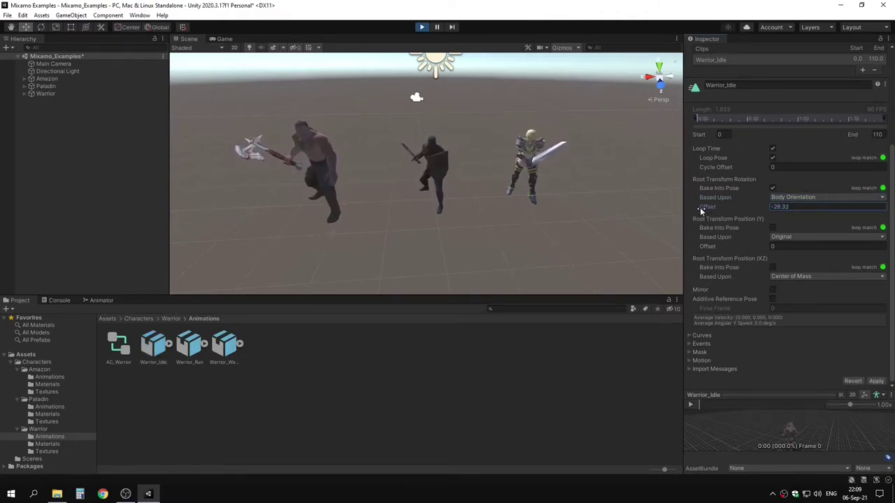
left_click_drag(701, 207, 766, 217)
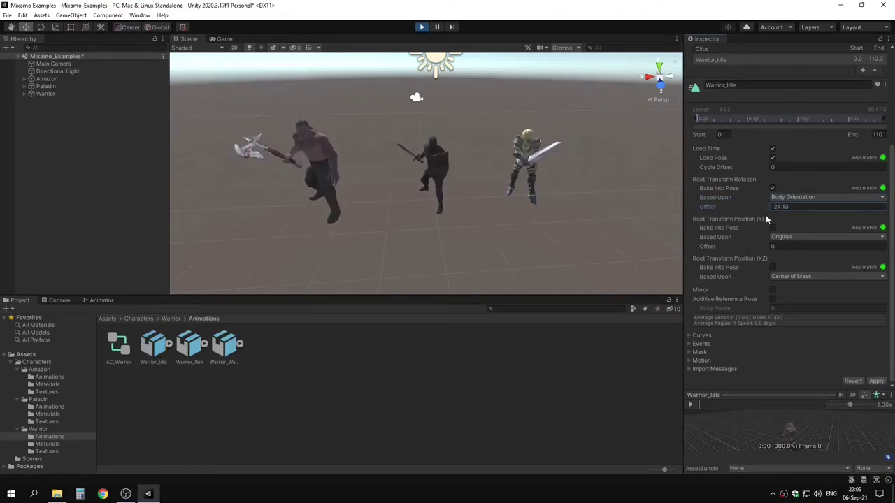
left_click(876, 381)
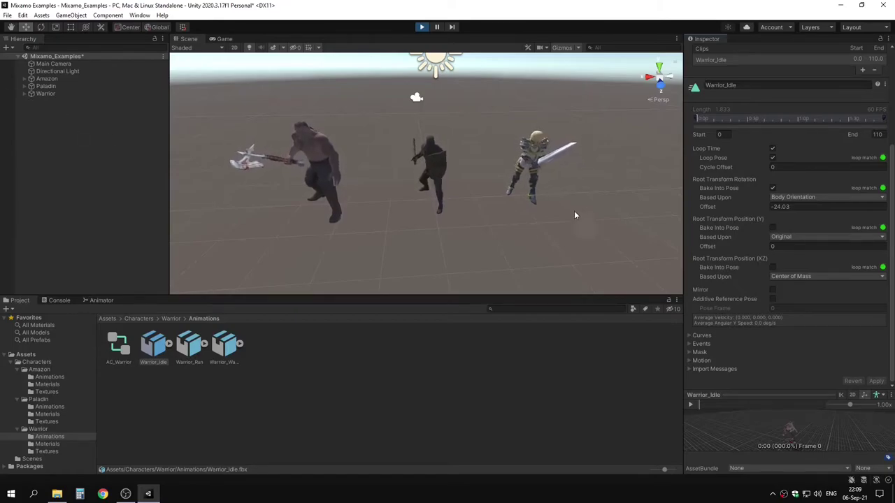
left_click(773, 228)
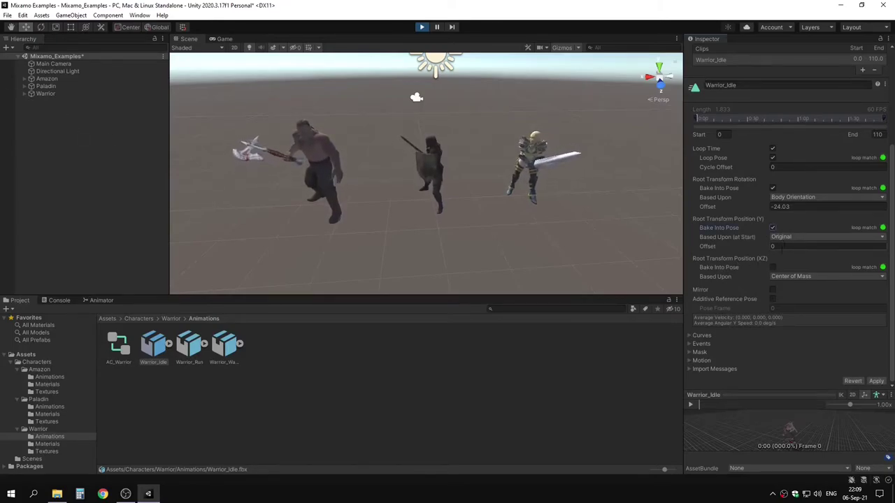
left_click(877, 381)
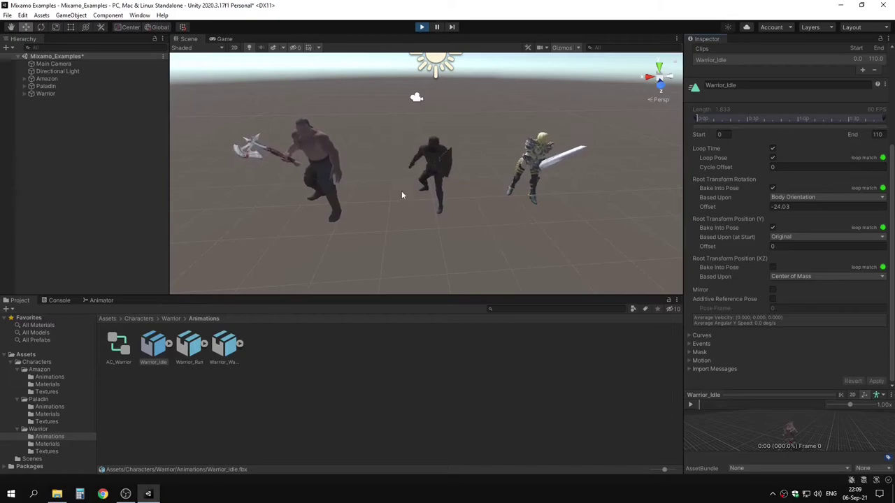
Set the offset of Warrior_Idle's root transform position (Y) to -1.3 and apply
left_click(785, 247)
type("-0.5")
key("BackSpace")
key("BackSpace")
key("BackSpace")
type("1.3")
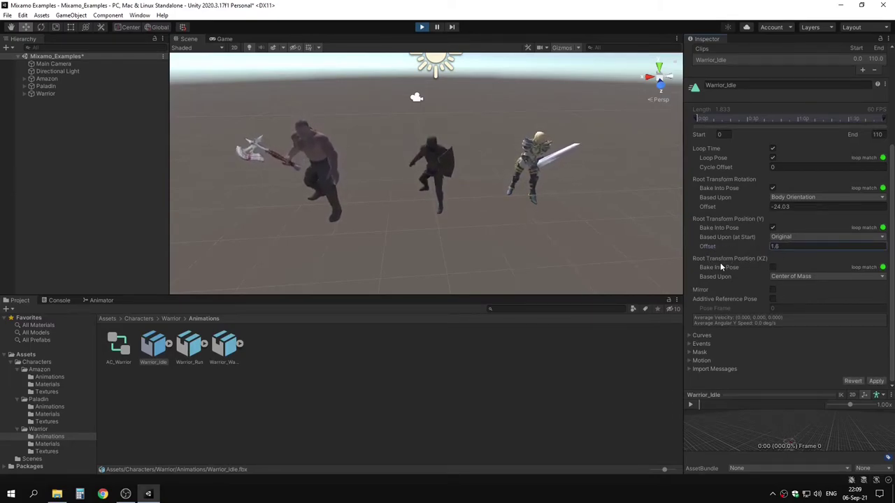
left_click(876, 381)
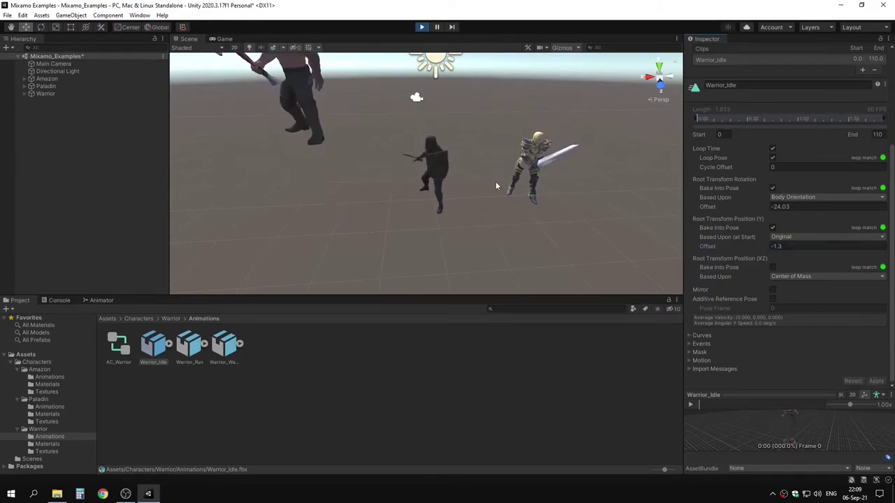
Reset the offset of Warrior_Idle's root transform position (Y) to 0 and apply
left_click(796, 246)
type("0")
left_click(876, 381)
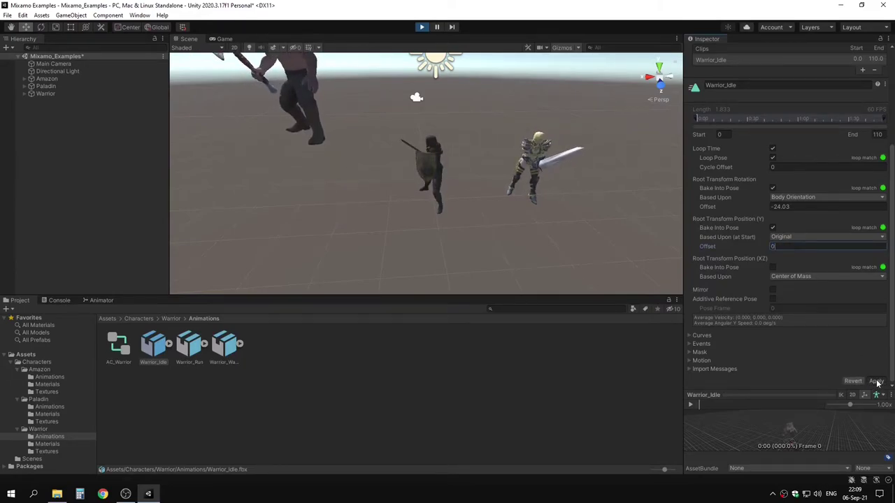
Try basing Warrior_Idle's root transform position (Y) on Feet with an offset of 0.36
left_click(800, 238)
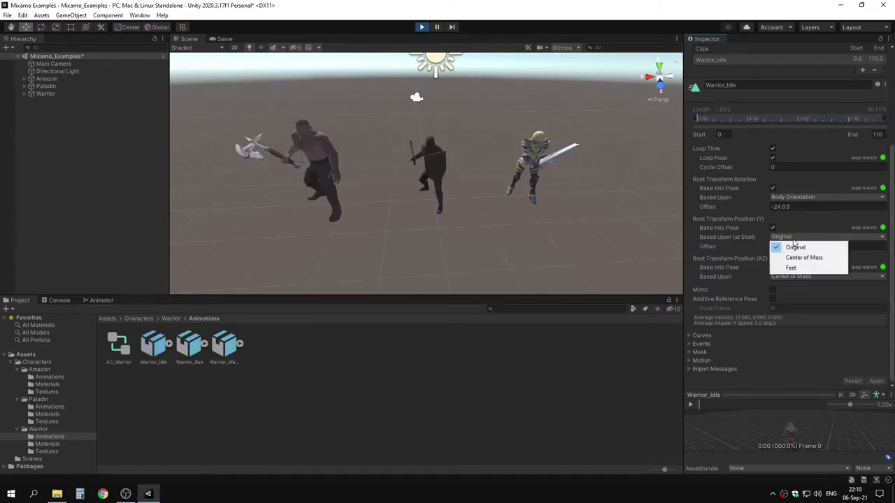
left_click(787, 267)
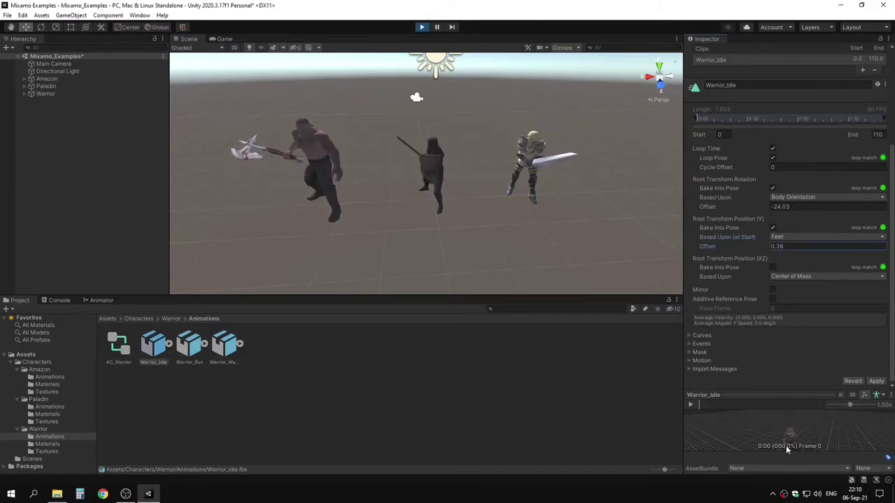
mouse_move(709, 246)
left_mouse_down()
mouse_move(686, 249)
mouse_move(705, 245)
left_mouse_up()
Try Center of Mass with an offset of -0.83 for Warrior_Idle's root transform position (Y), and compare Original and Feet
left_click(786, 237)
left_click(797, 257)
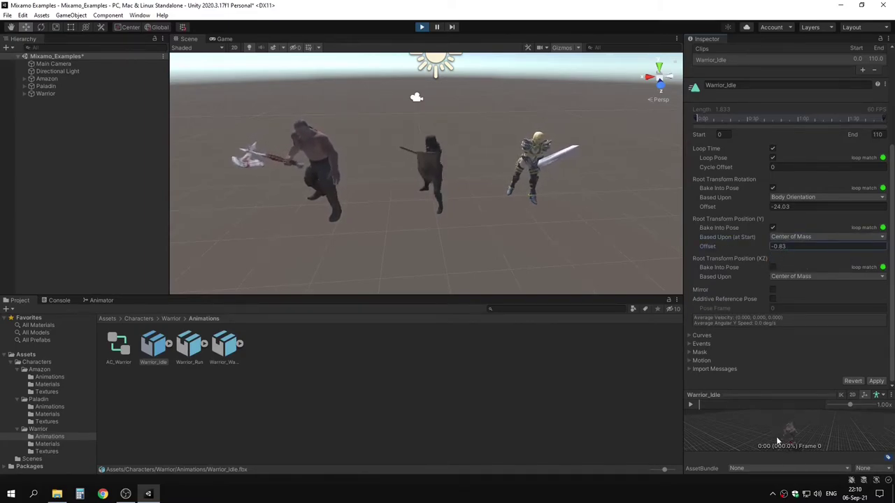
left_click(824, 236)
left_click(797, 242)
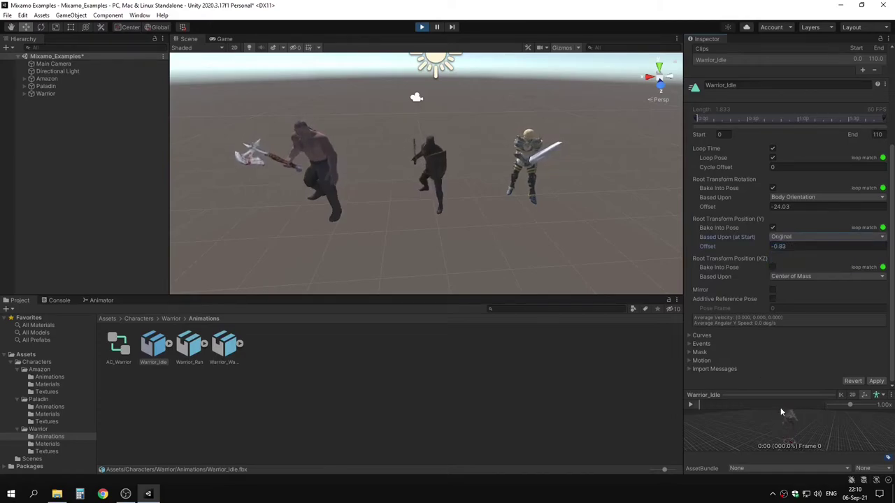
left_click(791, 268)
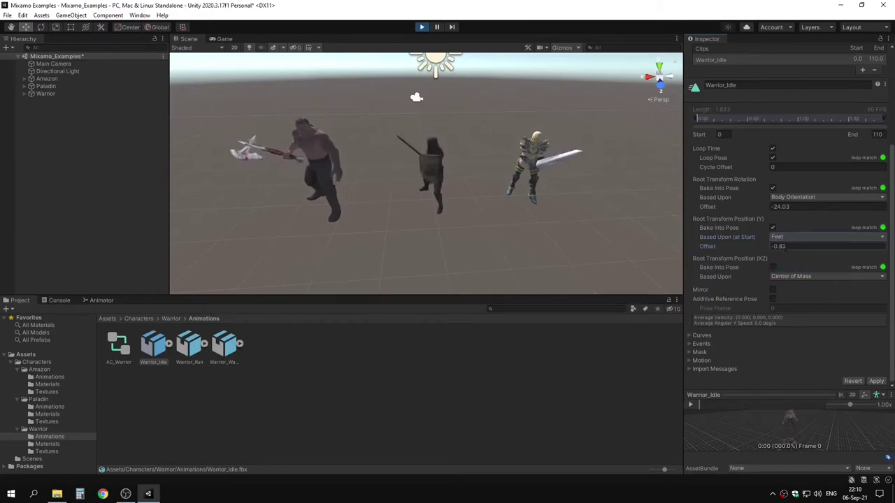
Base Warrior_Idle's root transform position (Y) on Original again, reset its offset to 0 and apply
left_click(825, 237)
left_click(797, 242)
left_click(712, 246)
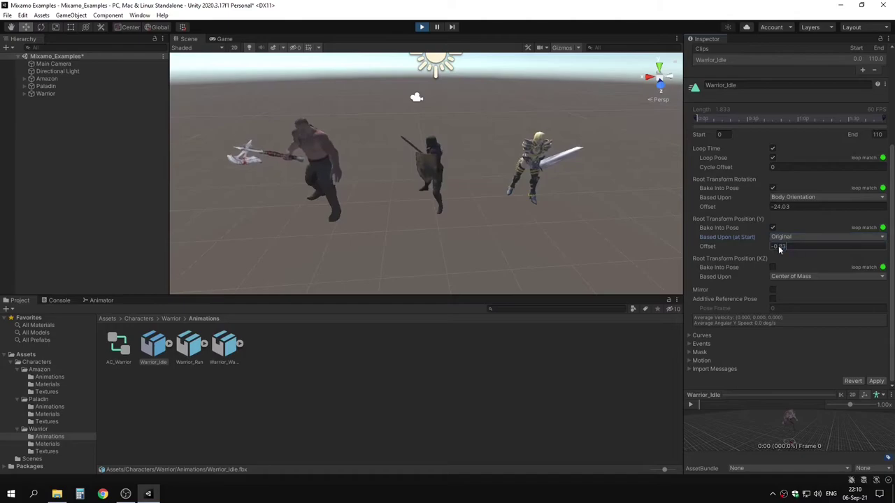
type("0")
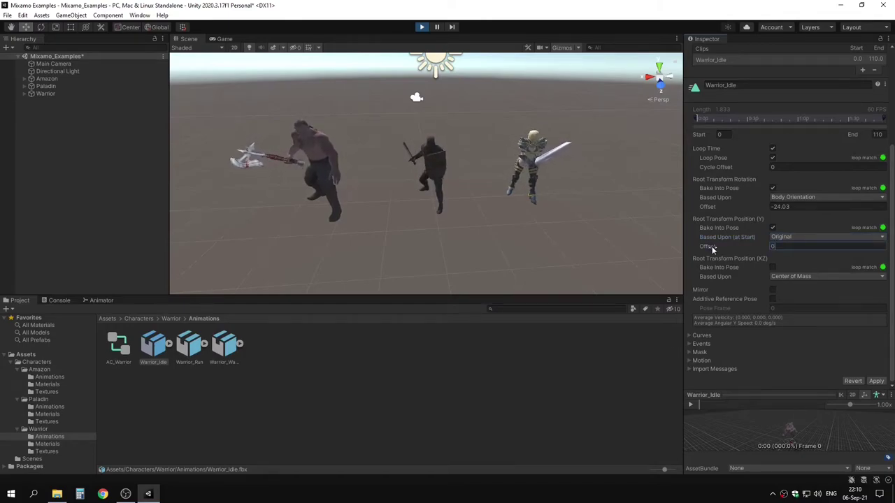
left_click(875, 381)
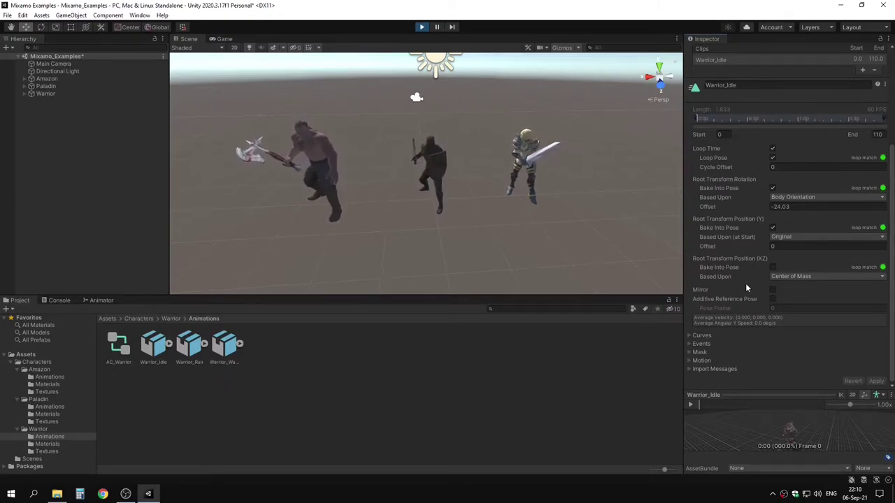
Enable Bake Into Pose for Warrior_Idle's root transform position (XZ) and apply
left_click(772, 267)
left_click(875, 381)
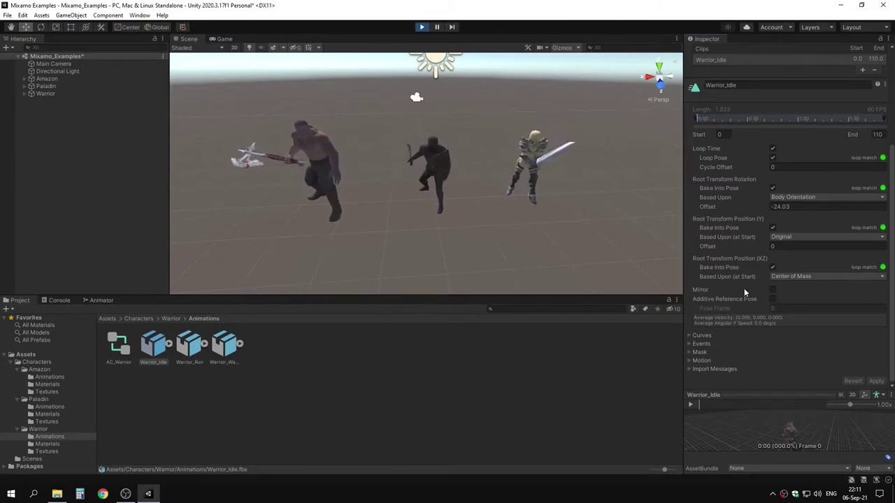
Compare basing Warrior_Idle's root transform position (XZ) on Original and on Center of Mass, keeping Center of Mass
left_click(785, 276)
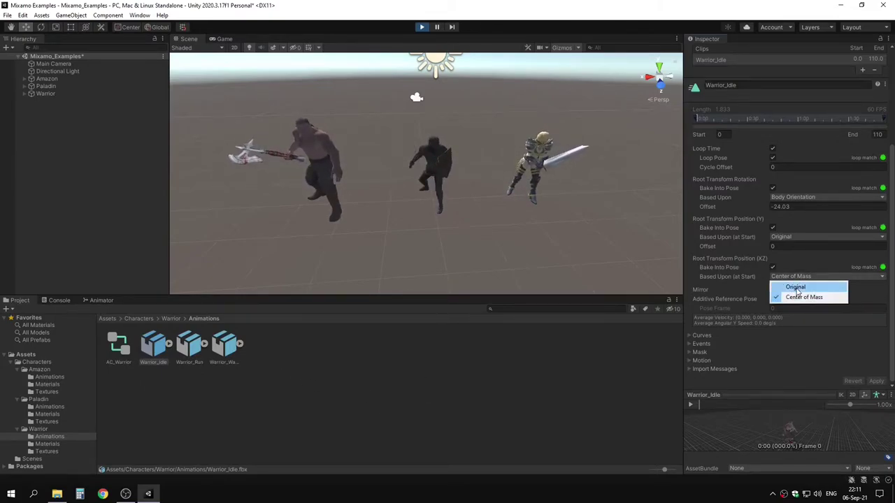
left_click(796, 287)
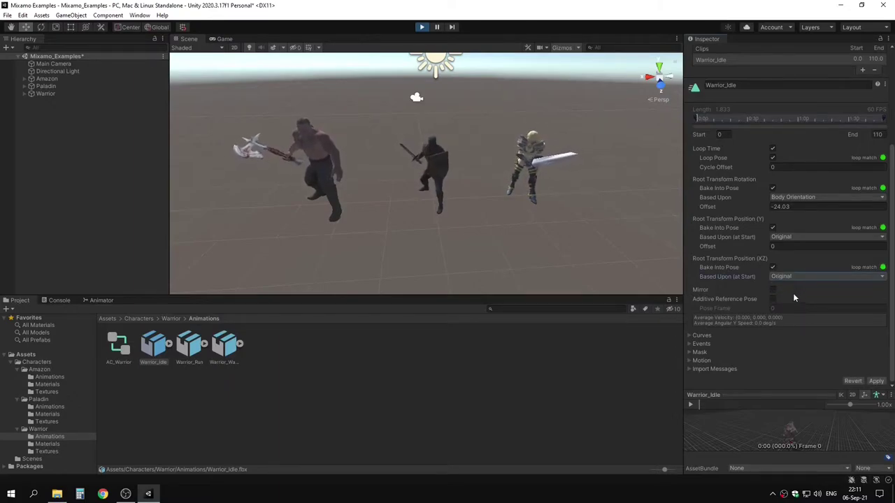
left_click(799, 278)
left_click(799, 298)
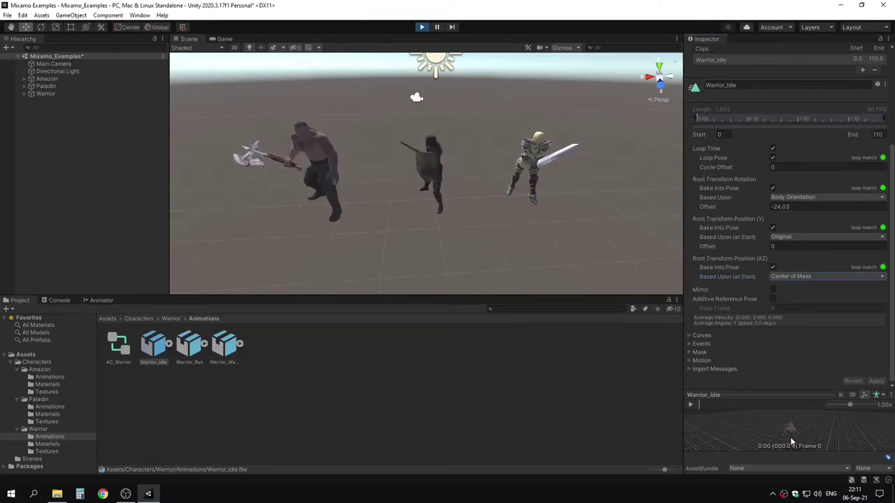
left_click(799, 277)
left_click(801, 288)
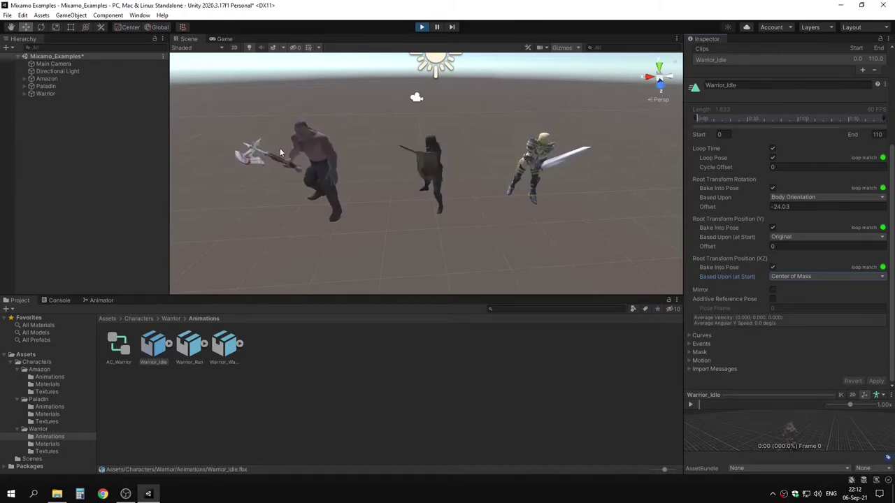
Try mirroring the Warrior_Idle clip and turn Mirror off again, applying each change
left_click(773, 290)
left_click(876, 381)
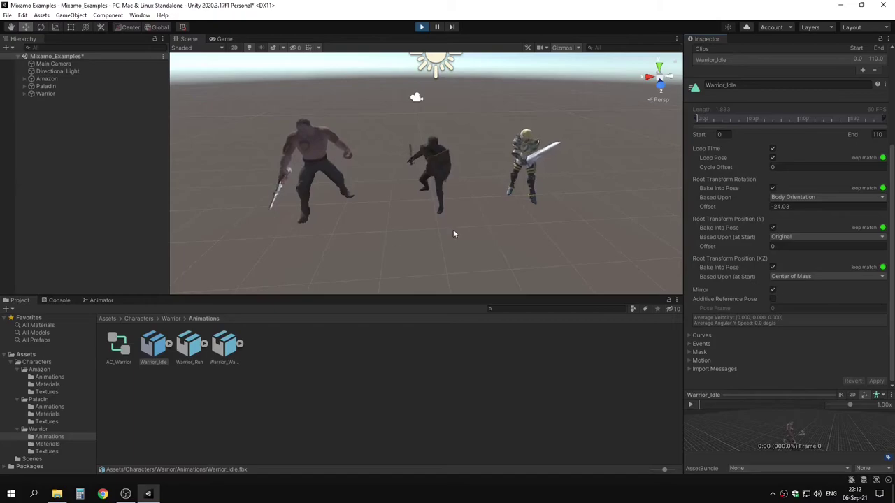
left_click(772, 290)
left_click(876, 381)
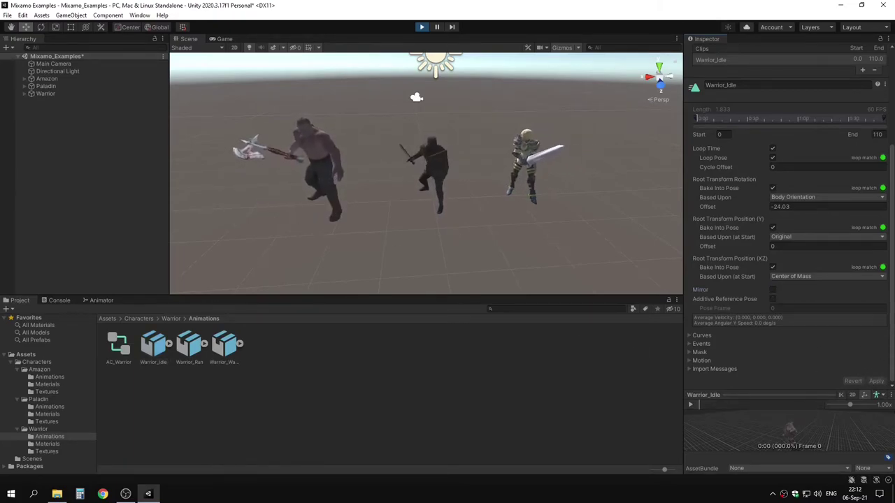
Make Warrior_Run the layer default state of the Warrior's animator controller
left_click(102, 299)
right_click(429, 362)
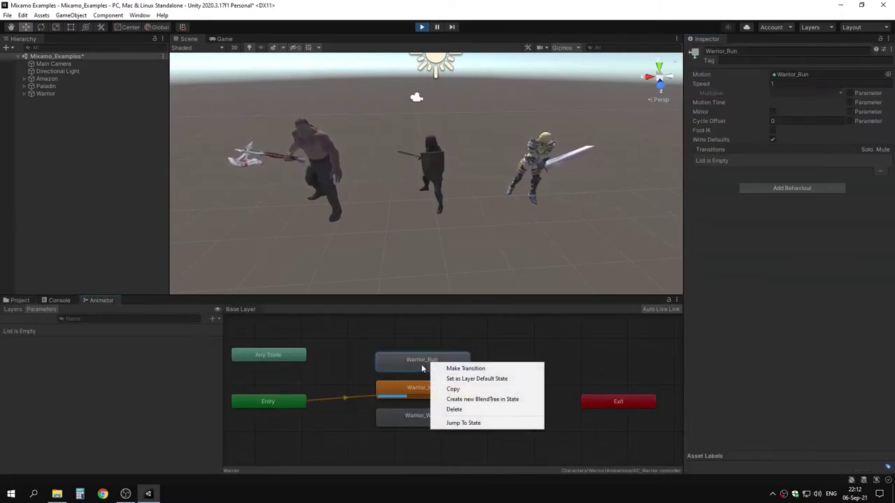
left_click(447, 379)
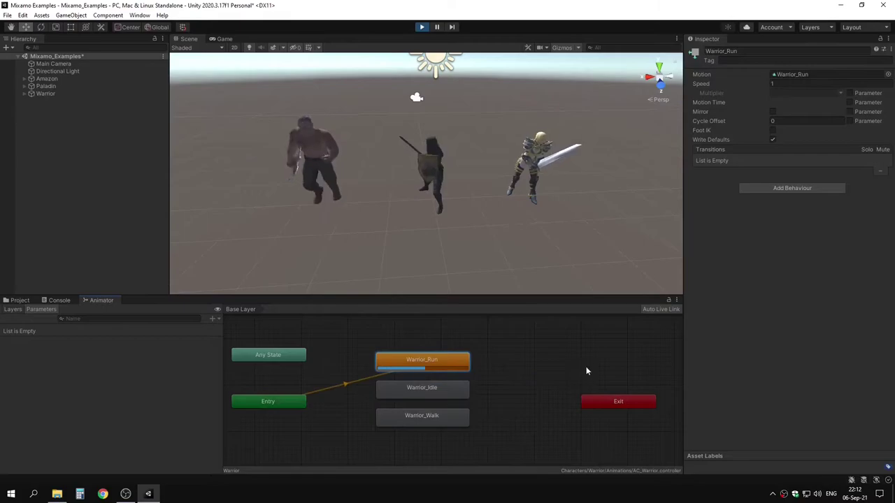
Enable Bake Into Pose for the root transform rotation of the Warrior_Run clip and apply
left_click(19, 300)
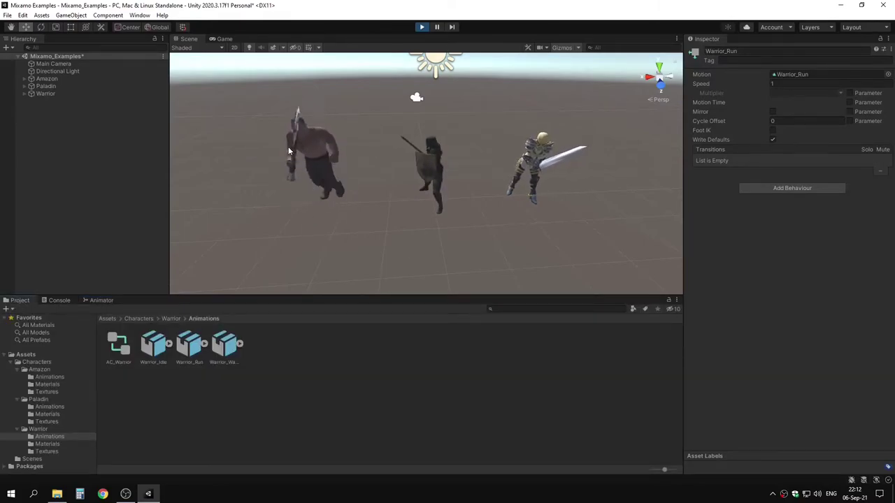
left_click(191, 346)
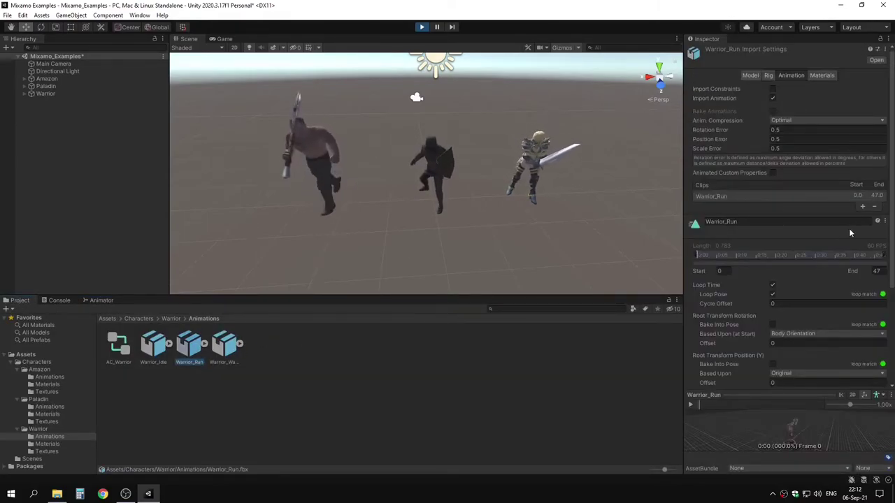
scroll(848, 228, "down", 3)
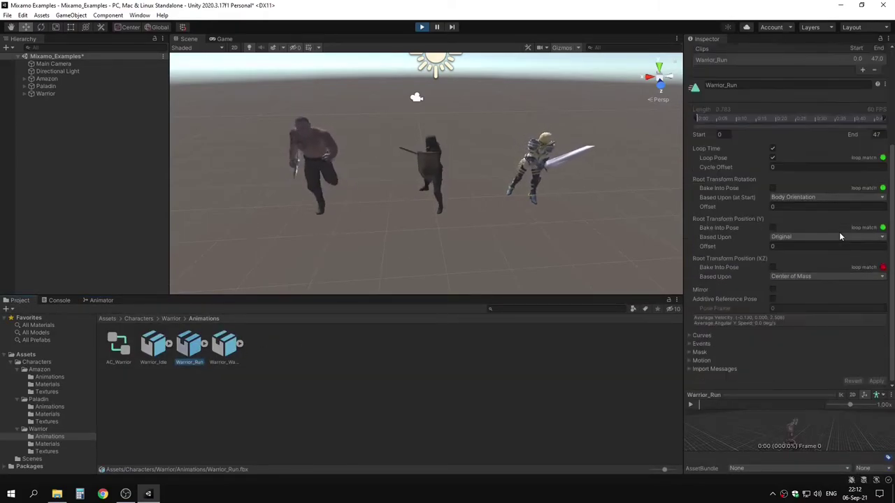
left_click(772, 189)
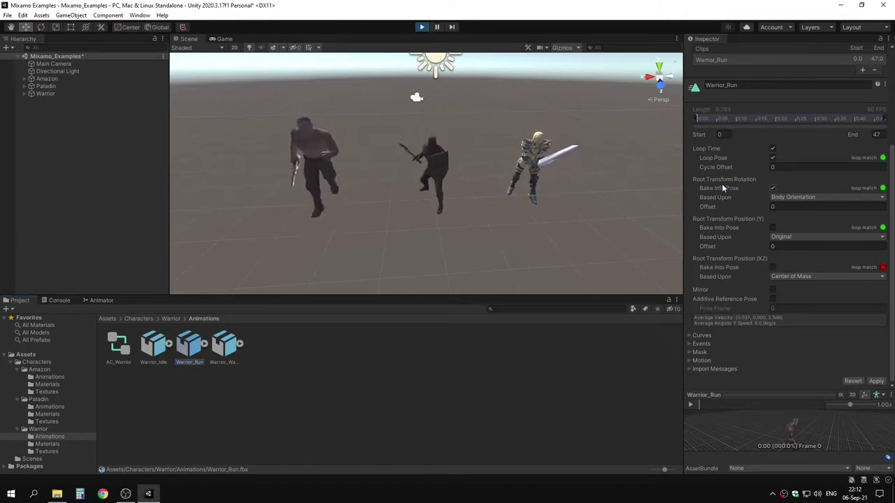
left_click(875, 381)
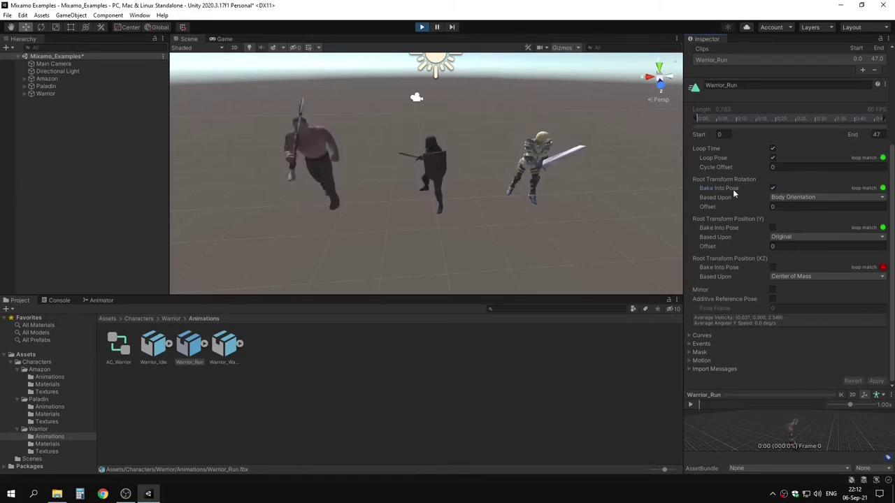
Try Warrior_Run without Bake Into Pose for its root transform rotation and enable it again, applying each change
left_click(773, 188)
left_click(876, 381)
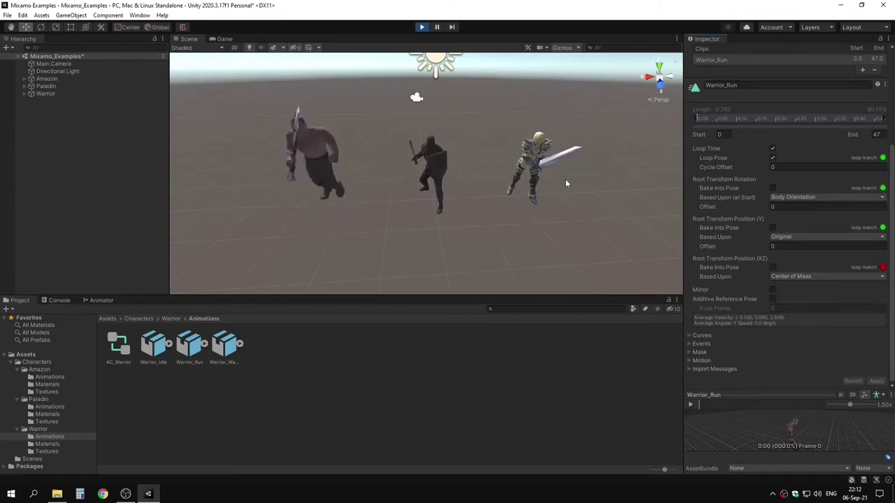
left_click(772, 188)
left_click(875, 381)
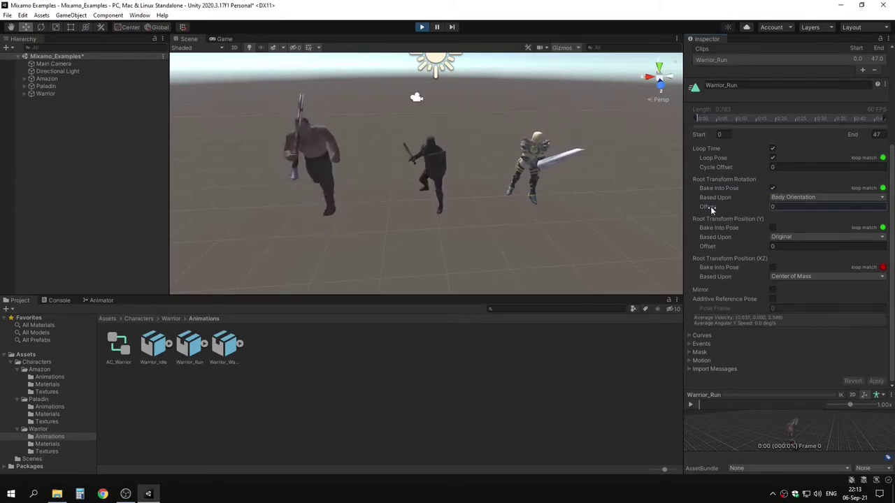
Set Warrior_Run's root rotation offset to 10.16 and enable Bake Into Pose for its root transform position (Y), applying both changes
left_click_drag(710, 205, 744, 210)
left_click(876, 381)
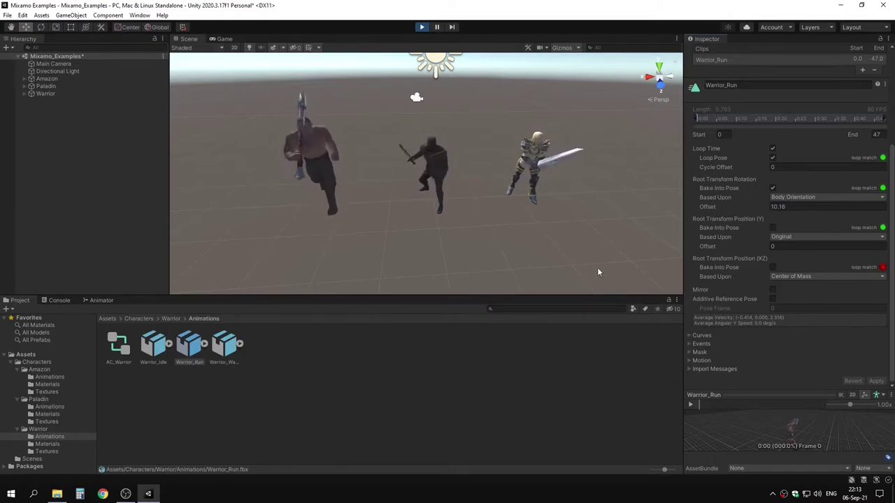
left_click(772, 227)
left_click(876, 382)
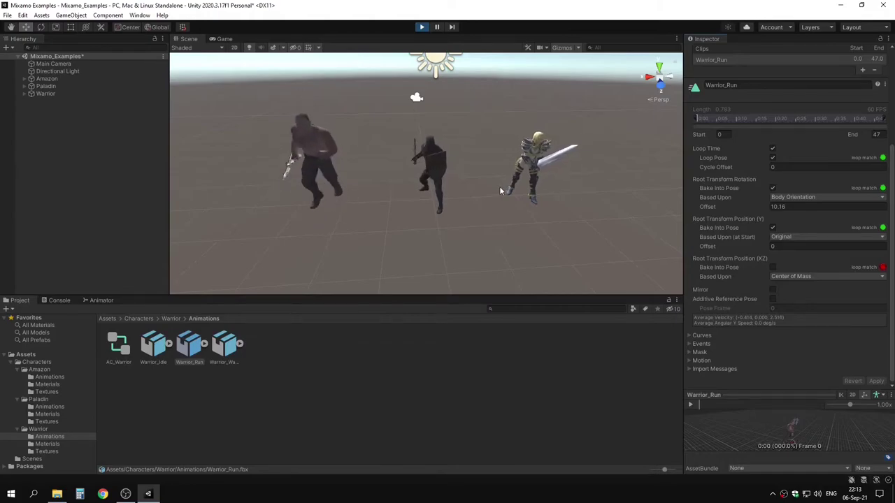
Try turning off Bake Into Pose for Warrior_Run's root transform position (Y) and enable it again
left_click(772, 188)
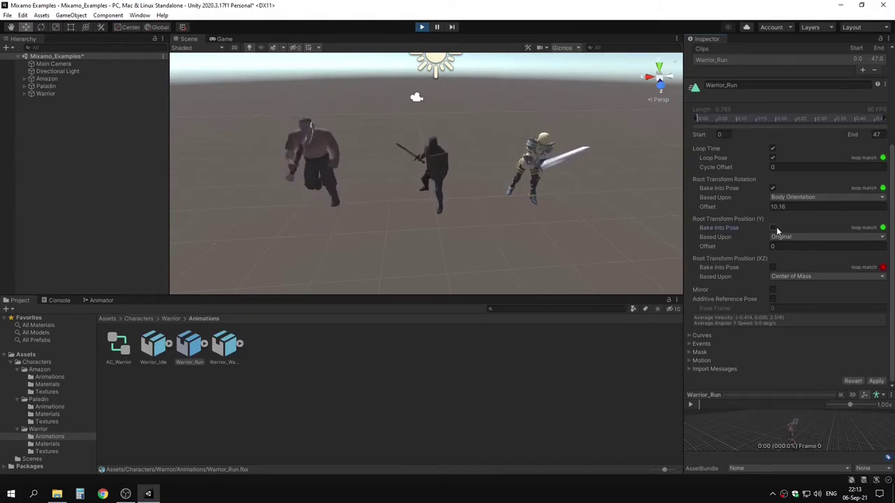
left_click(772, 227)
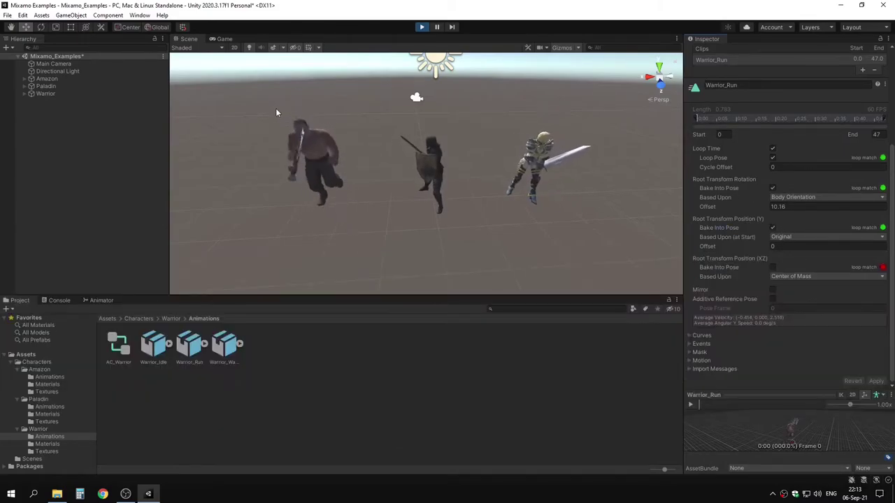
Try Bake Into Pose for Warrior_Run's root transform position (XZ) and turn it off again, applying each change
left_click(772, 267)
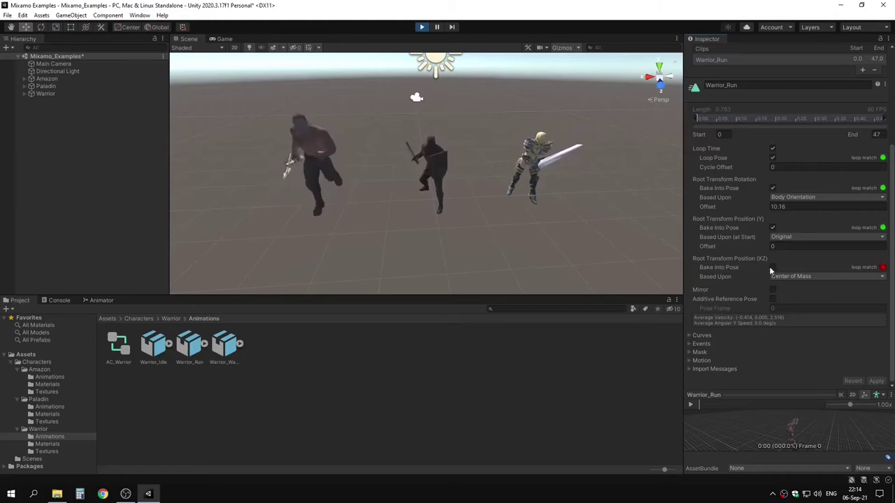
left_click(876, 381)
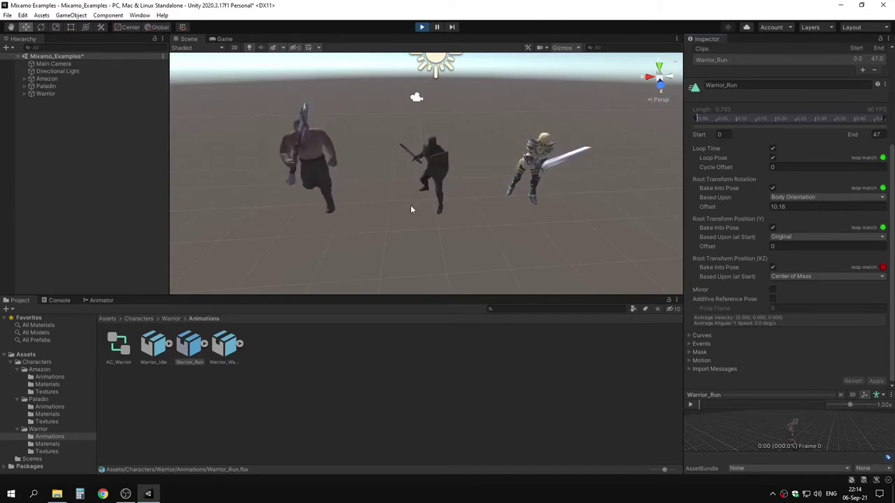
left_click(772, 267)
left_click(876, 381)
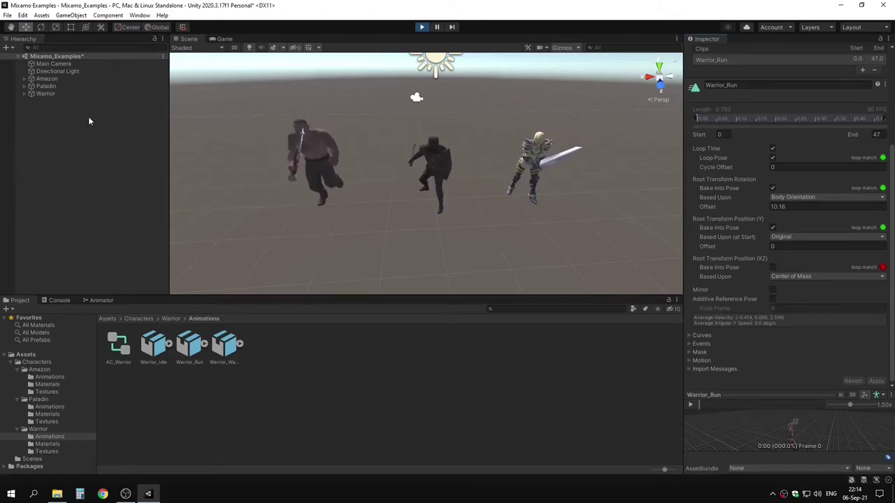
Enable Apply Root Motion on the Warrior's Animator and watch the character run through the scene
left_click(57, 94)
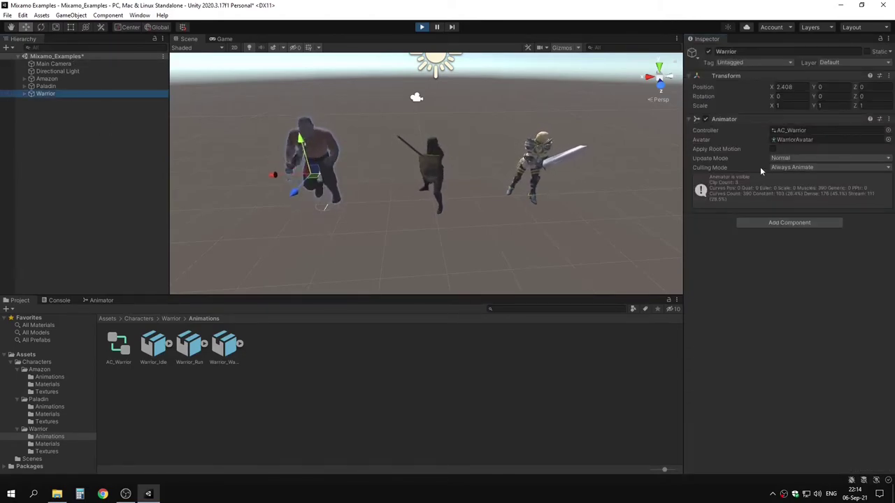
left_click(773, 148)
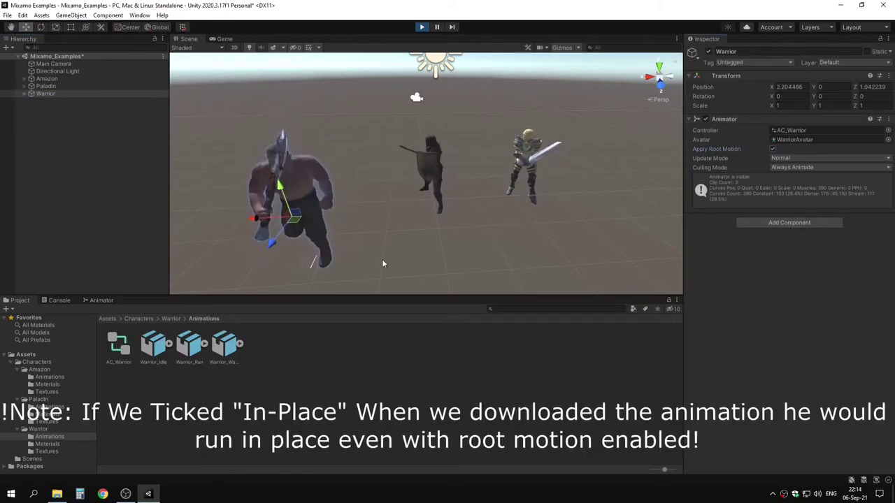
right_click_drag(345, 187, 420, 189)
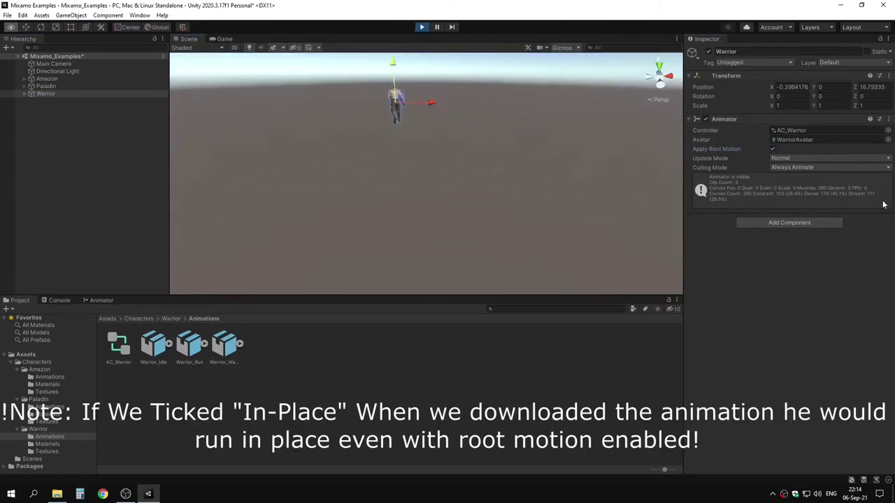
right_click_drag(883, 204, 231, 256)
Set Warrior_Idle as the layer default state in the Warrior's animator controller and inspect the characters in the scene
right_click(421, 390)
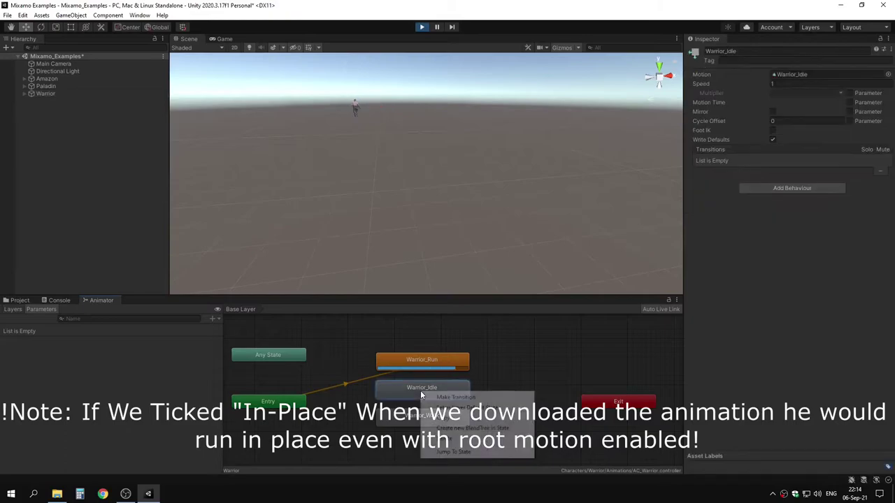
left_click(447, 408)
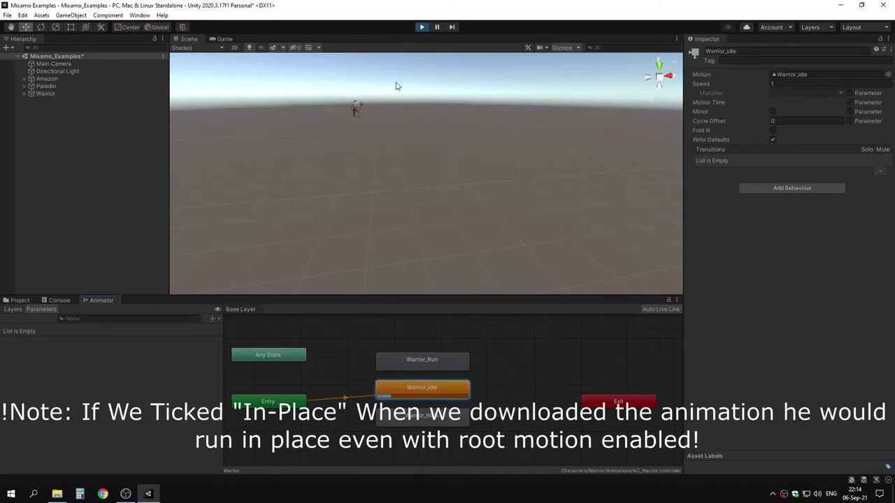
right_click_drag(396, 86, 362, 229)
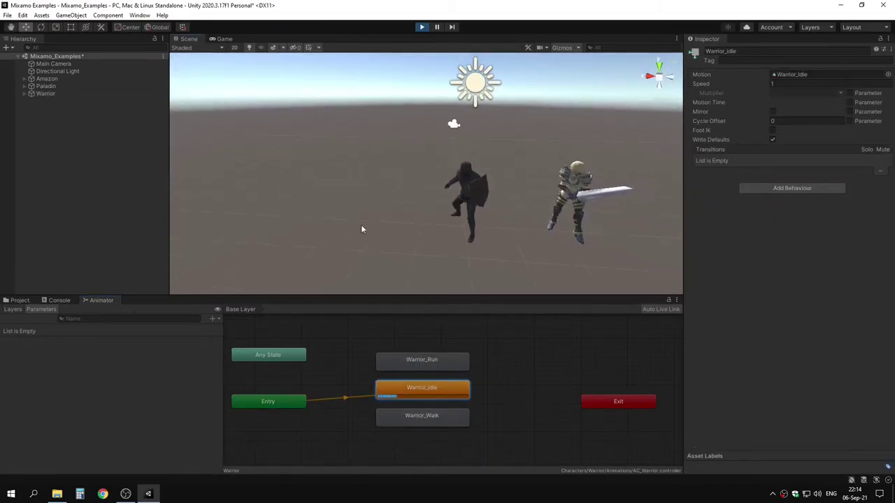
right_click_drag(278, 200, 63, 98)
Turn off Apply Root Motion on the Warrior's Animator and replay the scene with Warrior_Run as the default state
left_click(63, 95)
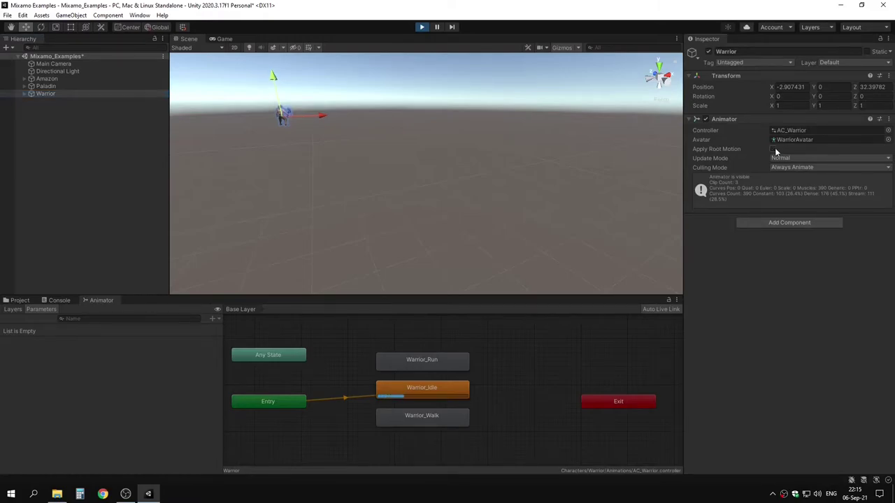
right_click(439, 362)
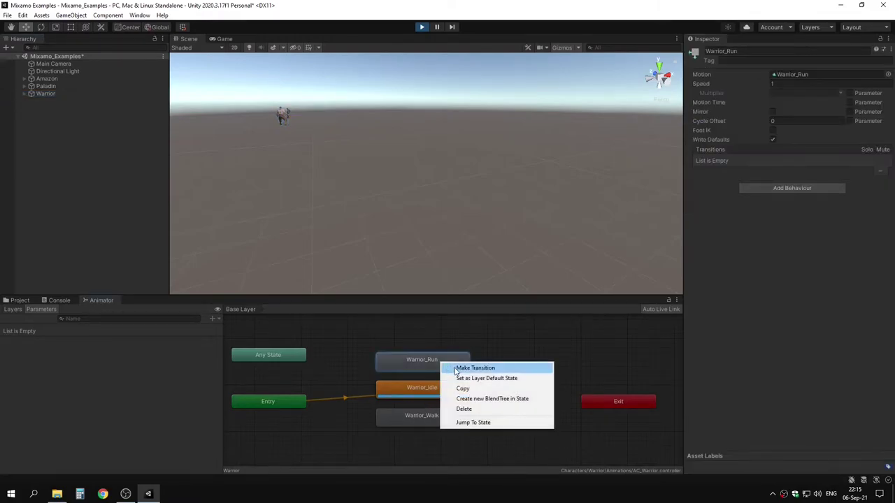
left_click(482, 377)
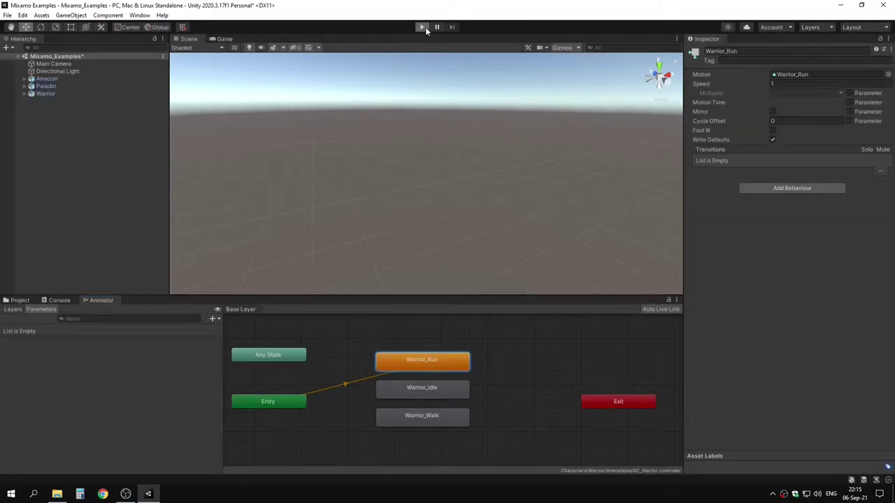
left_click(423, 27)
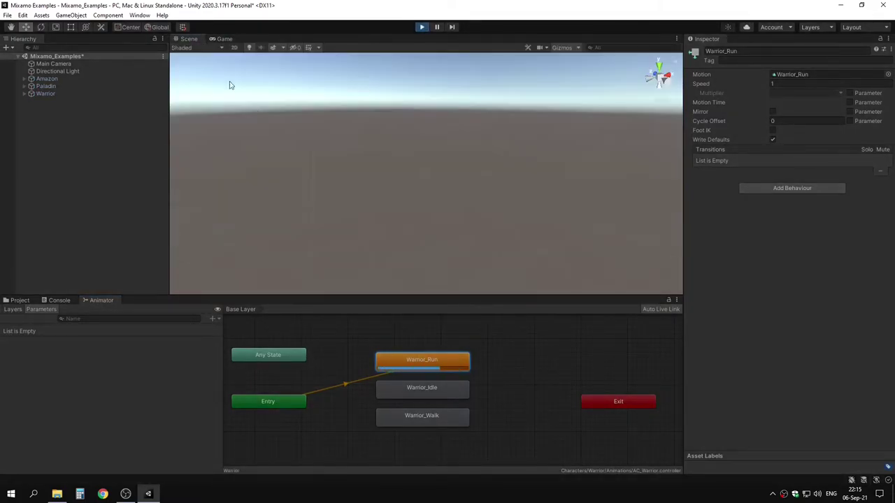
Make Warrior_Walk the default state, and enable and apply Bake Into Pose for its clip's root rotation, position (Y) and position (XZ)
right_click(421, 415)
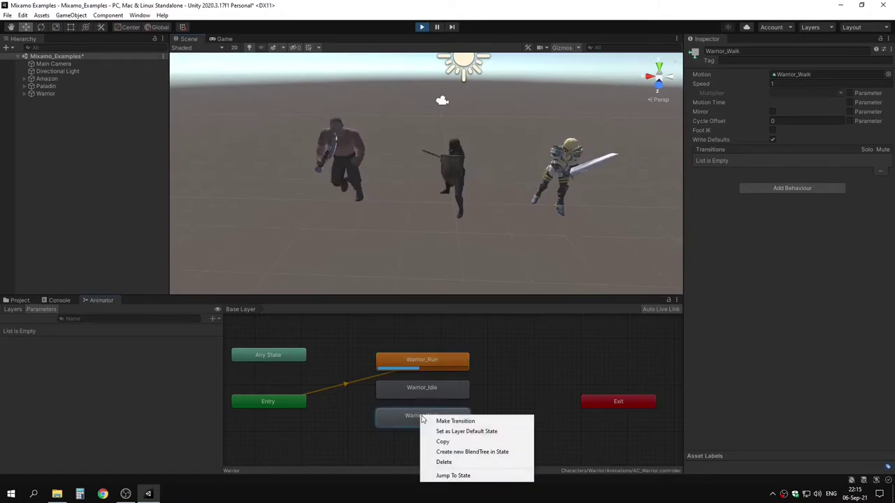
left_click(457, 432)
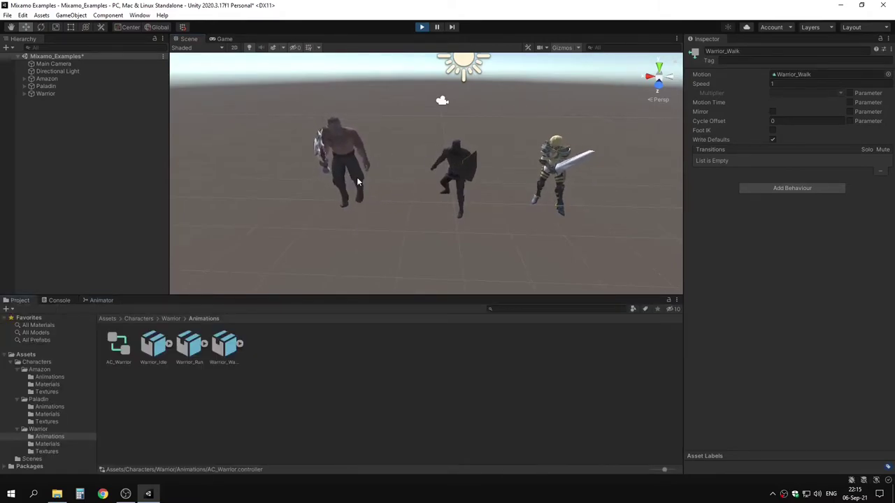
left_click(224, 344)
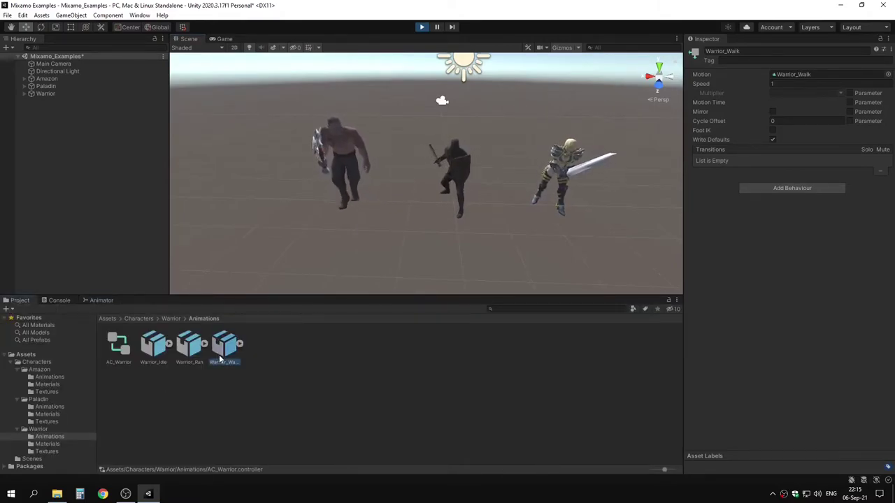
scroll(768, 259, "down", 5)
left_click(772, 241)
left_click(773, 280)
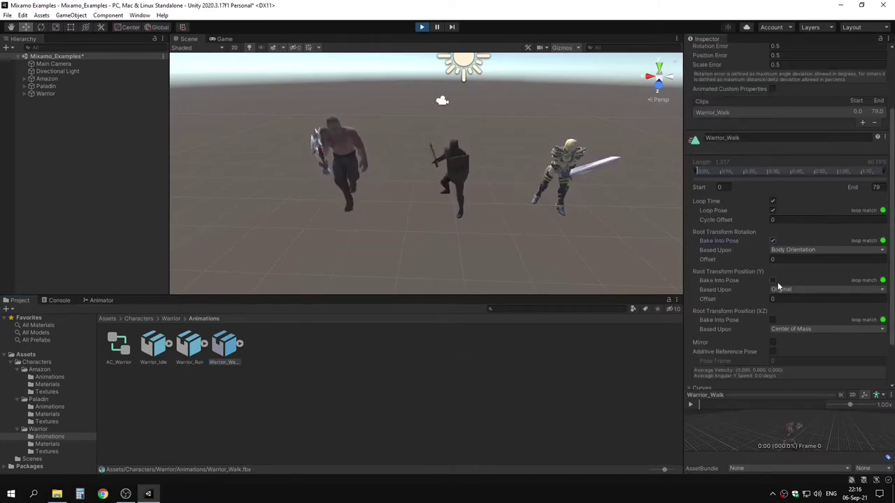
left_click(772, 319)
scroll(839, 350, "down", 2)
left_click(876, 381)
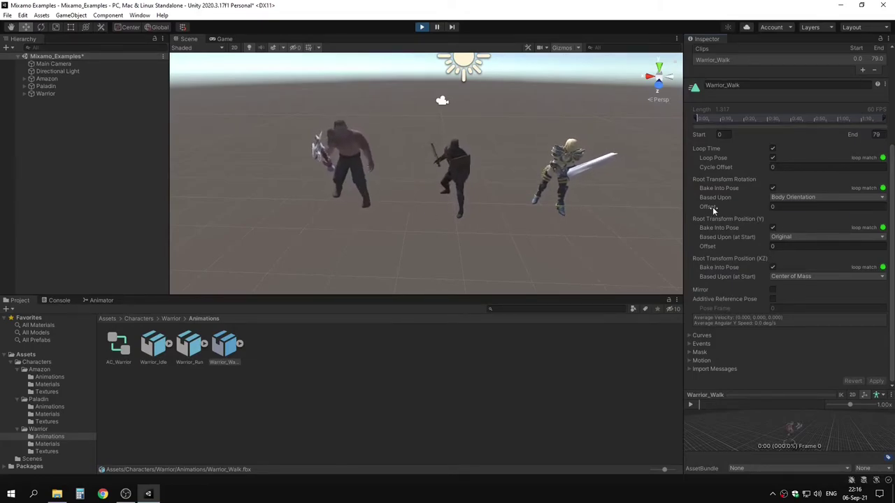
Set Warrior_Walk's root transform rotation offset to -25.5, apply it, and select the Warrior in the scene
left_click_drag(713, 206, 643, 209)
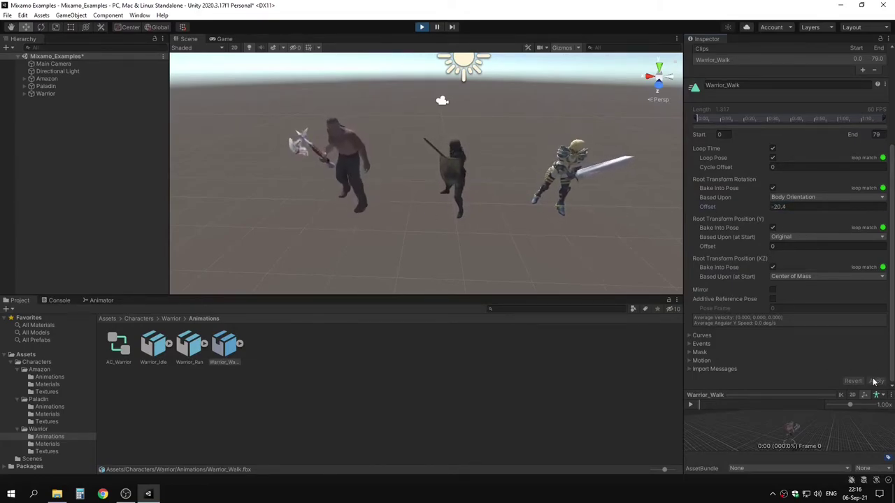
left_click_drag(707, 207, 414, 228)
middle_click_drag(390, 192, 332, 179)
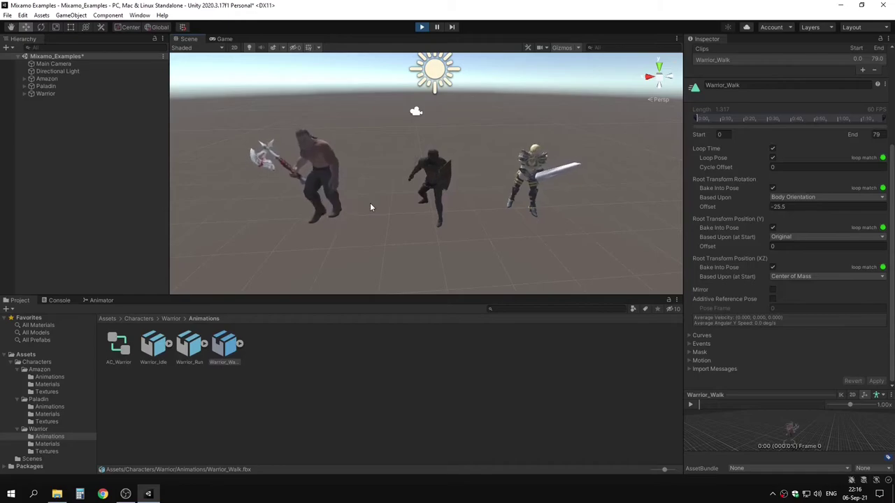
left_click(61, 95)
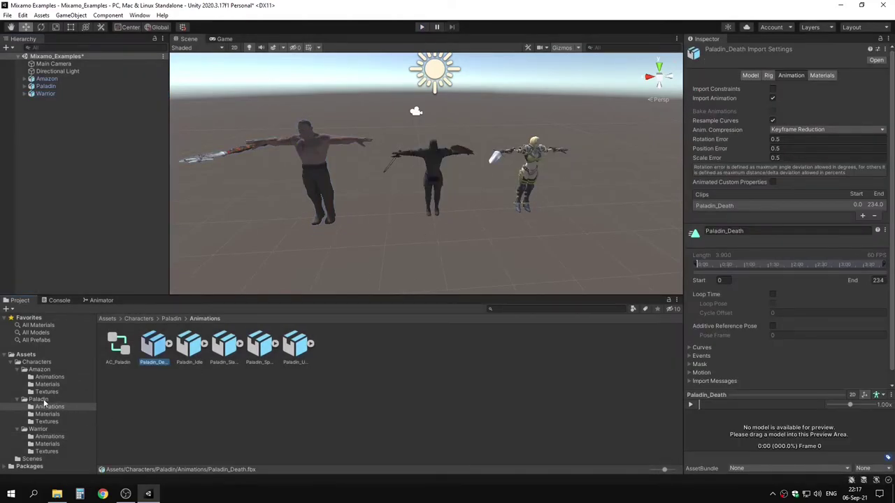
Convert the Paladin model's rig to Humanoid with an avatar created from this model, apply it, and check the model's generated avatar
left_click(39, 399)
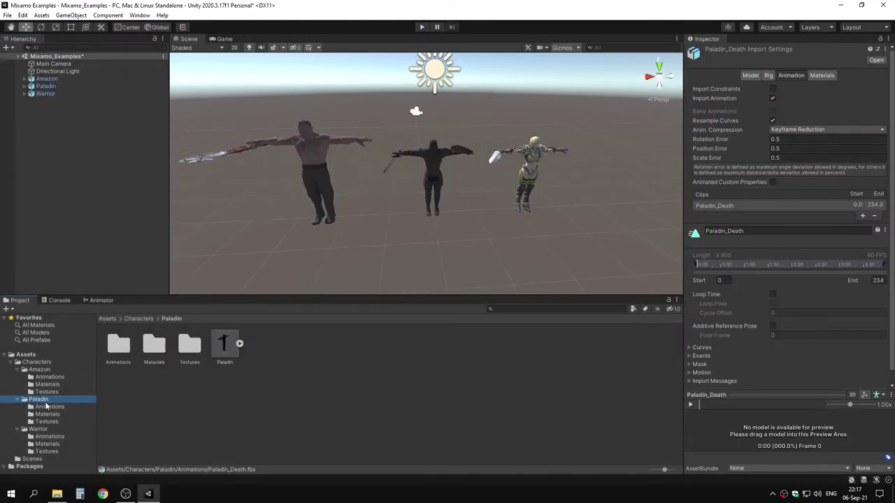
left_click(223, 357)
left_click(771, 76)
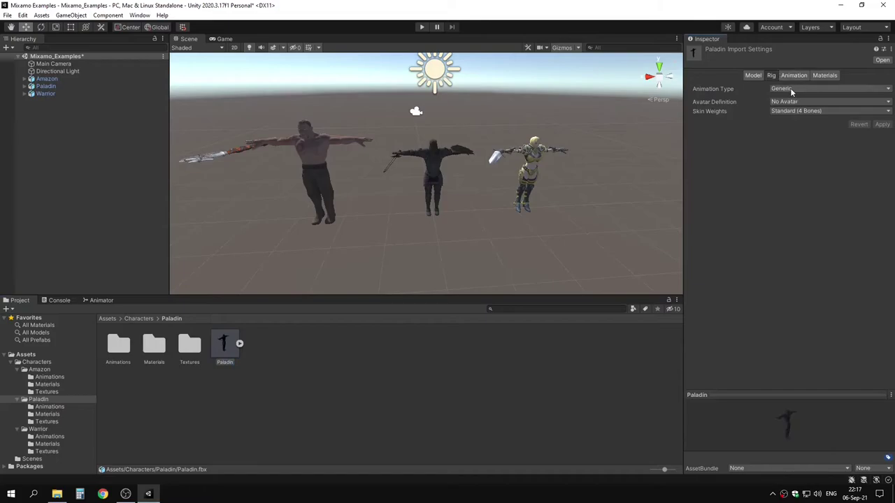
left_click(792, 89)
left_click(790, 130)
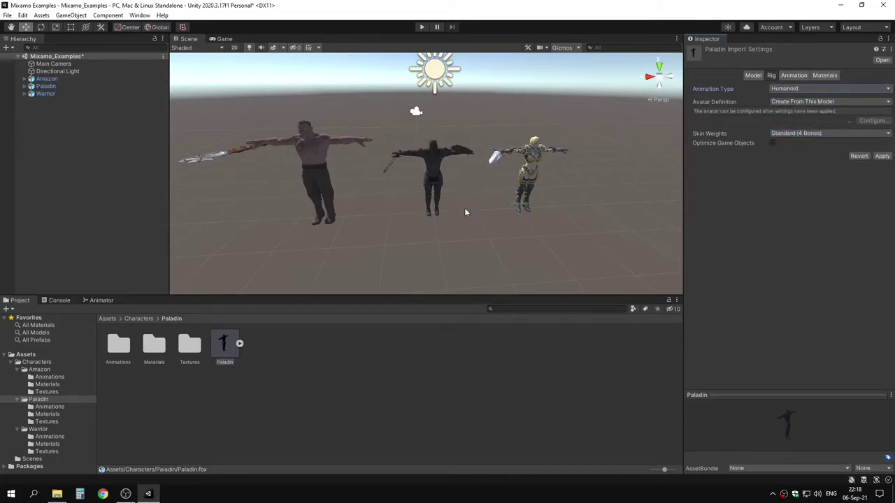
left_click(882, 156)
left_click(239, 343)
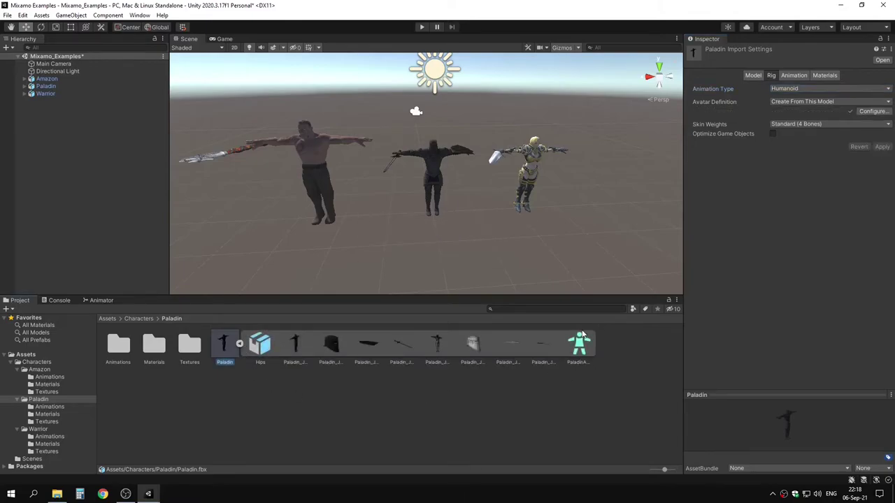
left_click(239, 343)
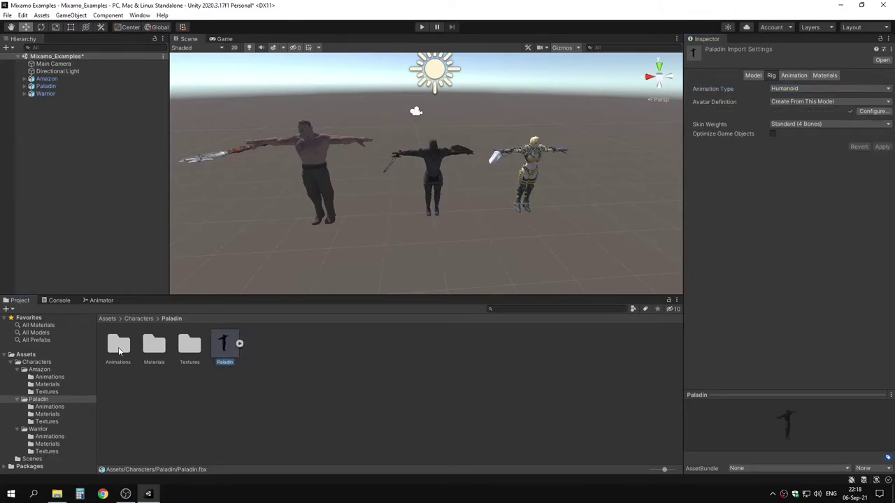
Convert all five Paladin animation files to a Humanoid rig that copies its avatar definition from PaladinAvatar, and apply the change
double_click(118, 346)
left_click(158, 348)
left_click(299, 350, "shift")
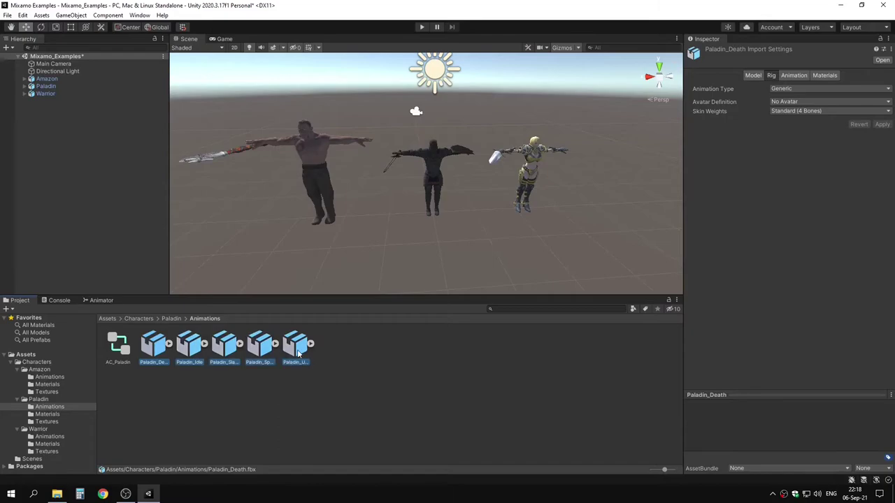
left_click(804, 89)
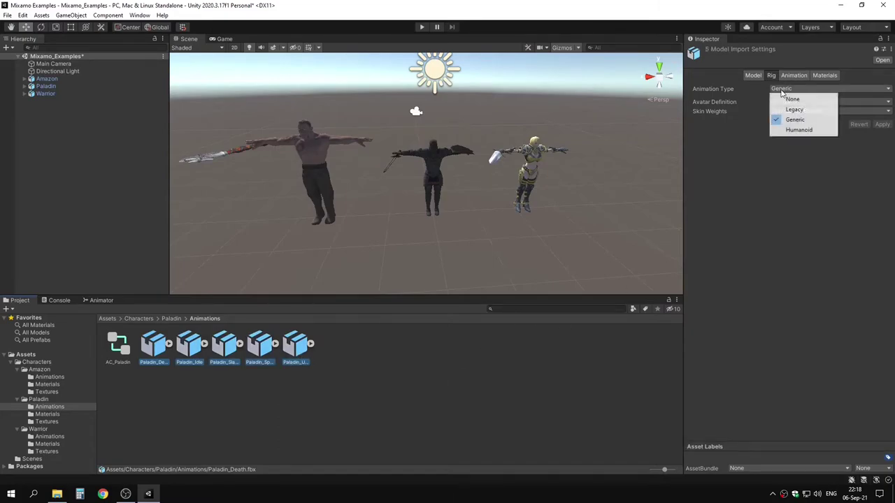
left_click(797, 128)
left_click(813, 103)
left_click(809, 130)
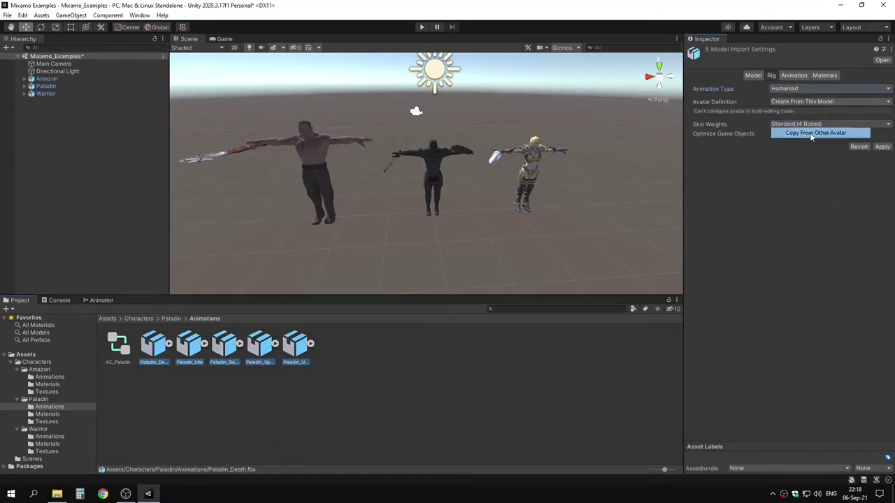
left_click(888, 132)
double_click(778, 197)
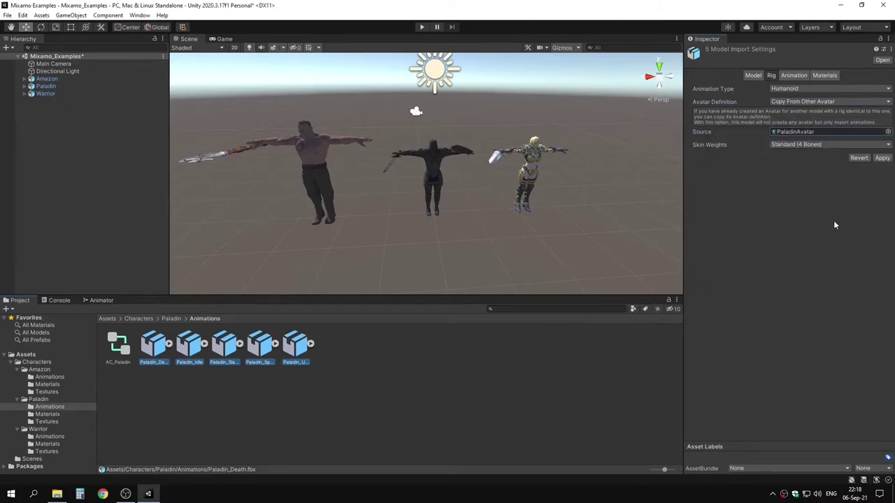
Play the scene with the Paladin selected to check its animator states and Animator component, and stop playback
left_click(102, 300)
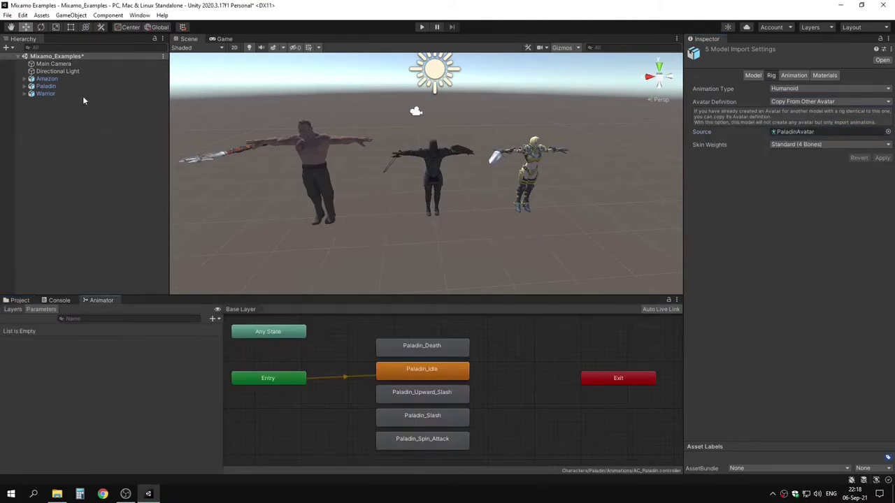
left_click(61, 88)
left_click(422, 27)
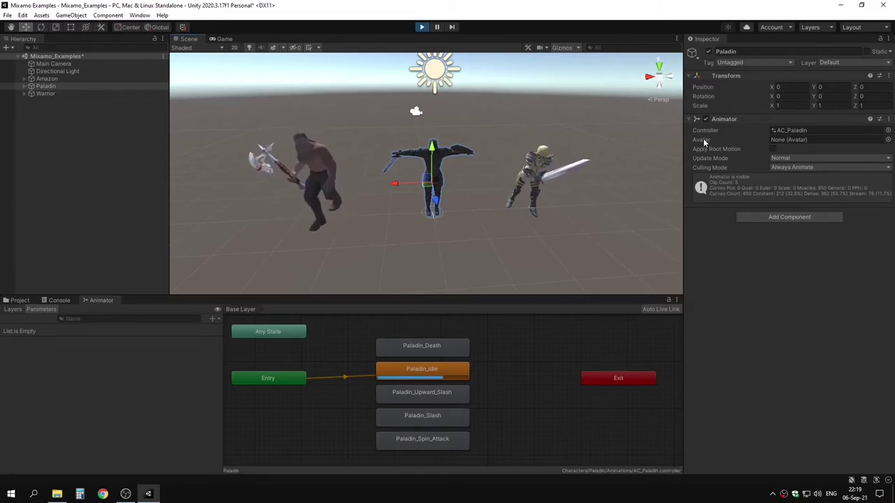
left_click(422, 27)
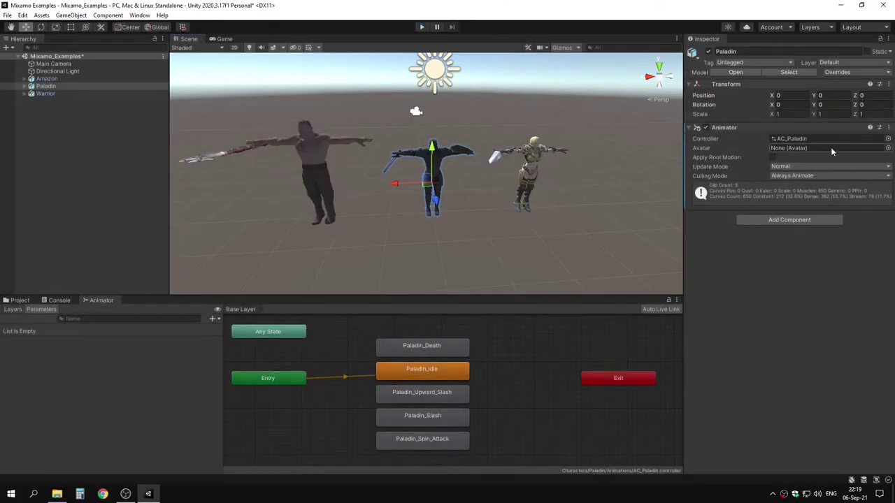
Assign PaladinAvatar as the avatar of the Paladin's Animator and play the scene again
left_click(889, 148)
double_click(782, 203)
left_click(423, 28)
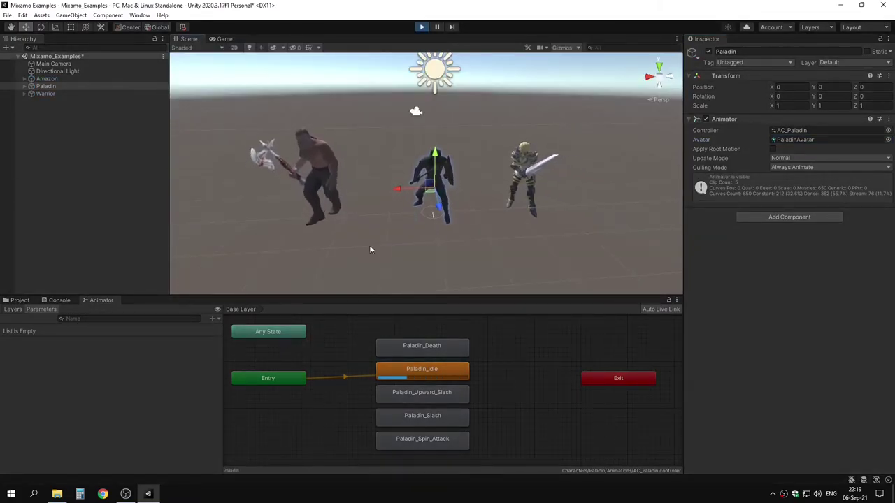
Enable Bake Into Pose for Paladin_Idle's root transform rotation, position (Y) and position (XZ), and apply the settings
left_click(30, 301)
left_click(189, 345)
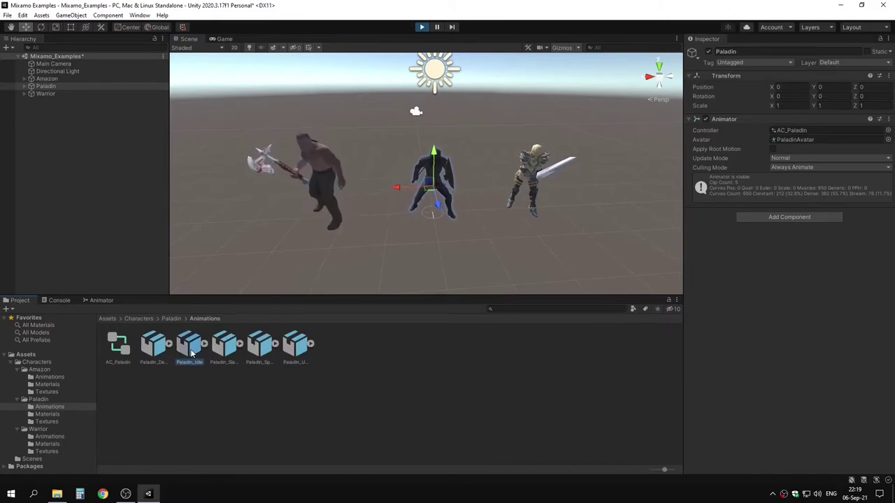
left_click(793, 76)
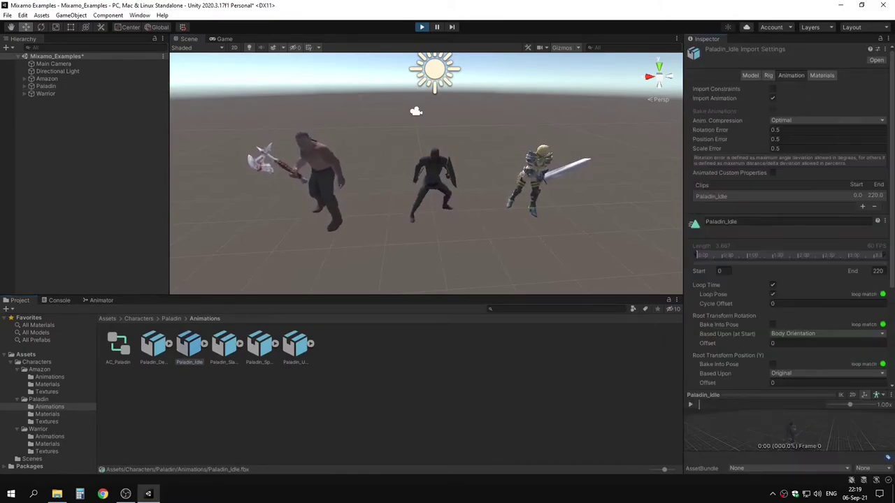
scroll(778, 219, "down", 5)
left_click(772, 228)
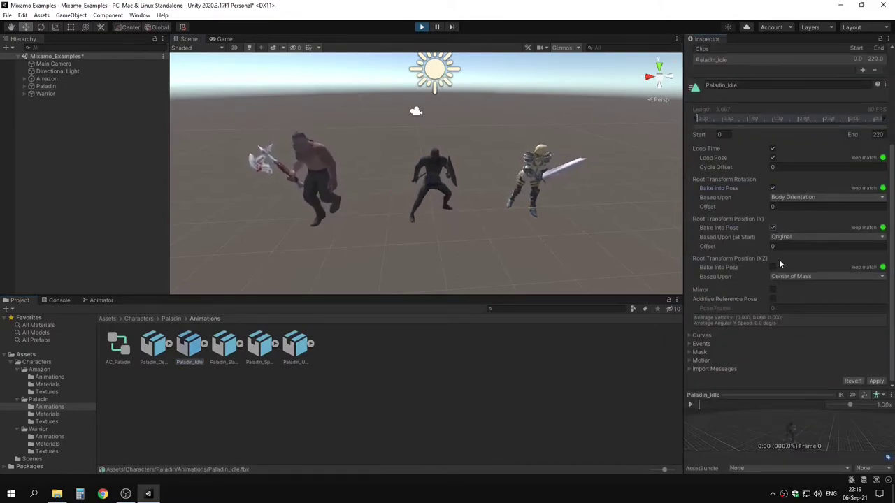
left_click(876, 381)
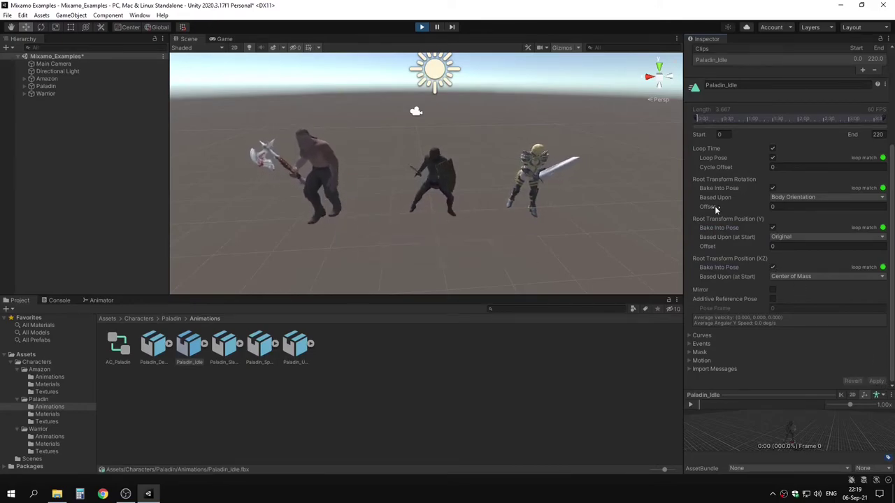
Set Paladin_Idle's root transform rotation offset to -31.13 and apply it
left_click_drag(715, 206, 546, 219)
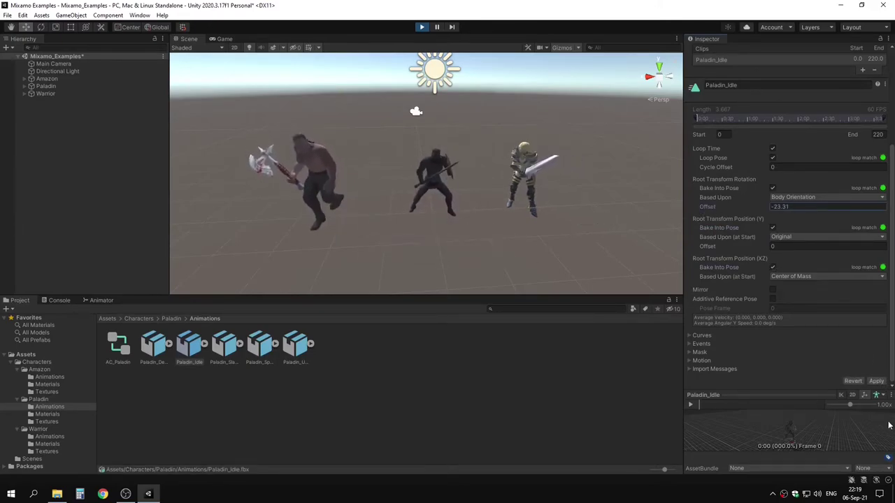
left_click(875, 381)
left_click_drag(725, 209, 588, 238)
left_click(876, 381)
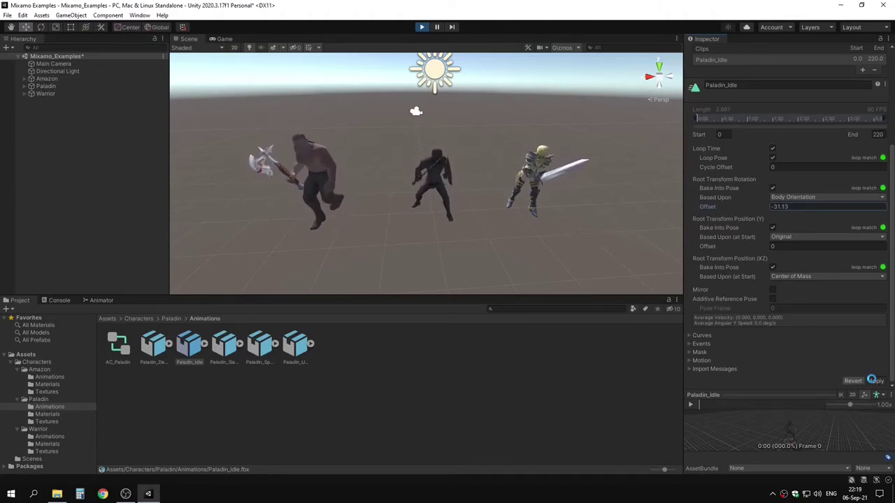
Set Paladin_Death as the layer default state in the Paladin's animator controller and watch it play
left_click(101, 300)
left_click(418, 346)
right_click(418, 346)
left_click(438, 364)
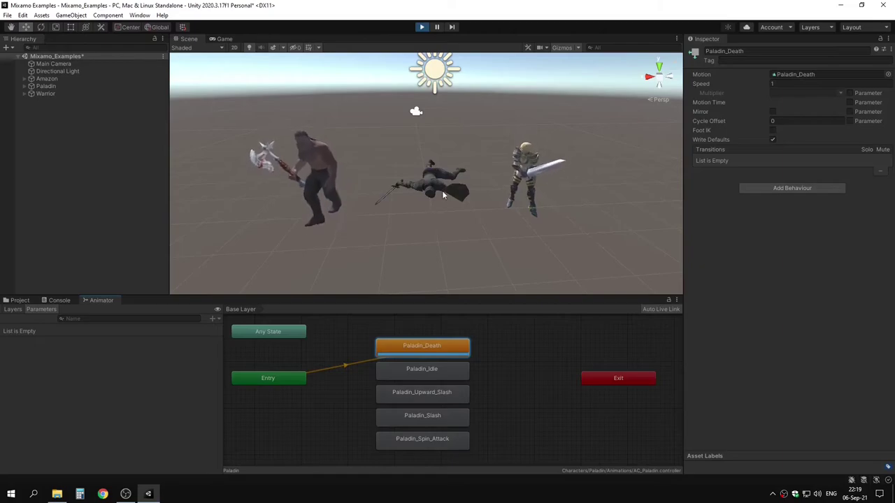
Try baking Paladin_Death's root transform rotation into the pose, switch to baking only its position (Y), and apply
left_click(20, 300)
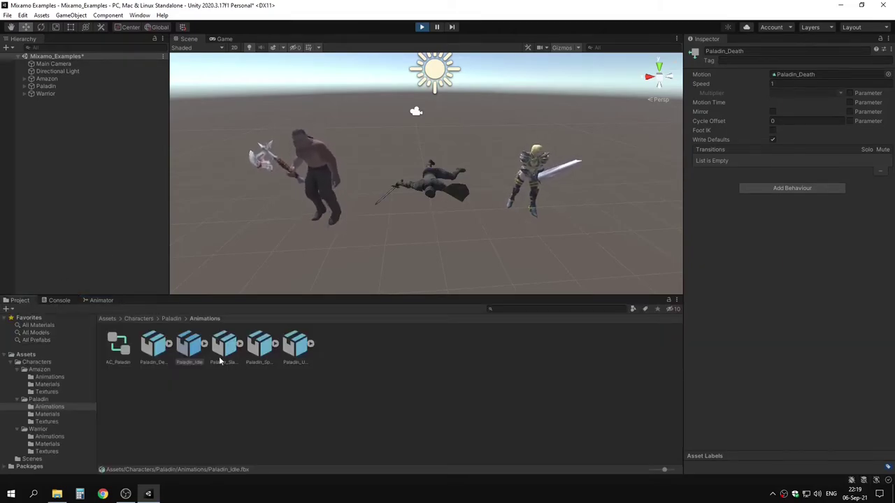
left_click(154, 346)
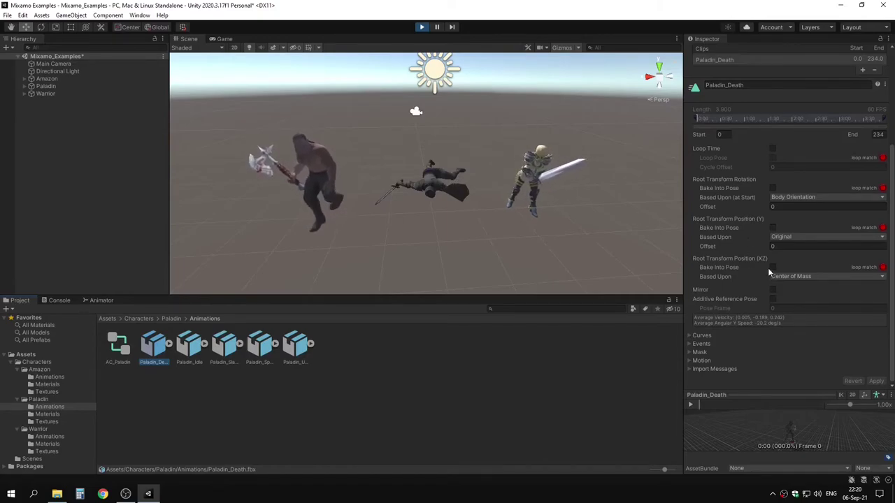
left_click(772, 188)
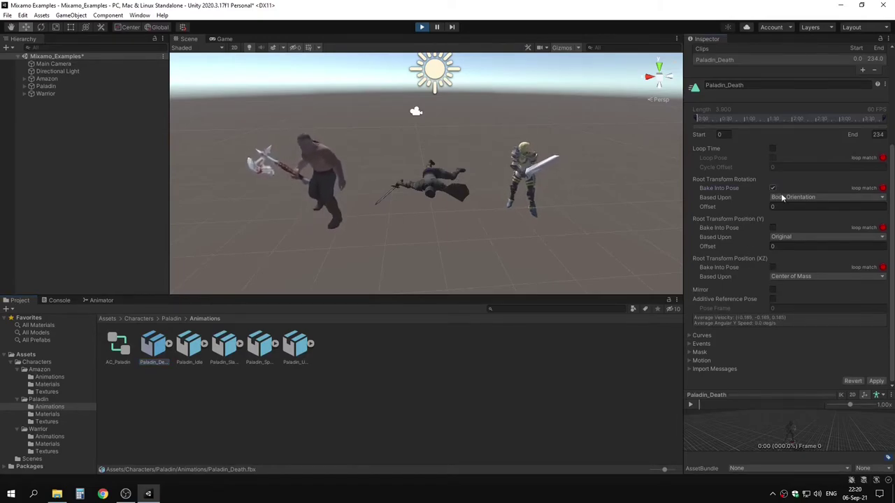
left_click(876, 381)
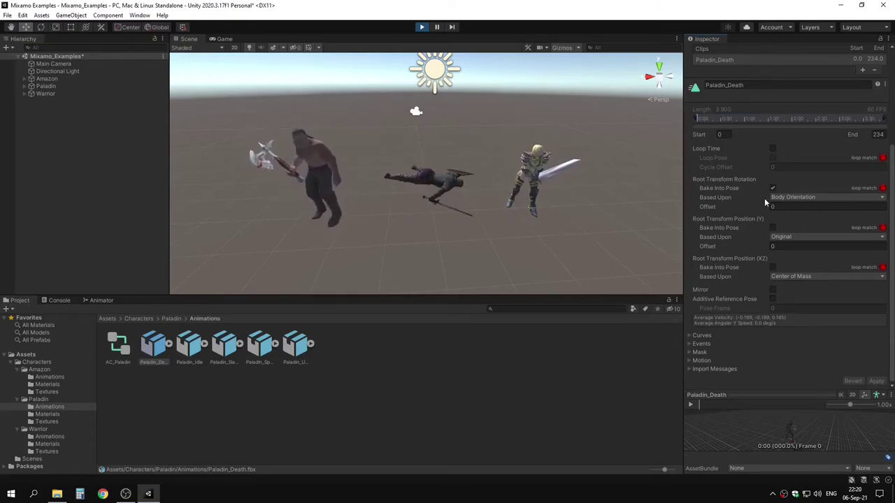
left_click(773, 228)
left_click(875, 382)
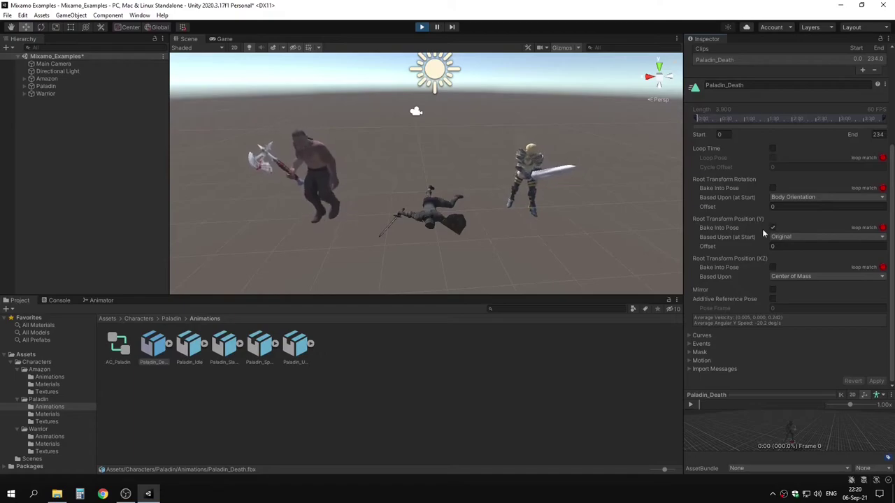
Try Bake Into Pose for Paladin_Death's root transform position (XZ), turn it back off, and apply
left_click(773, 267)
left_click(876, 381)
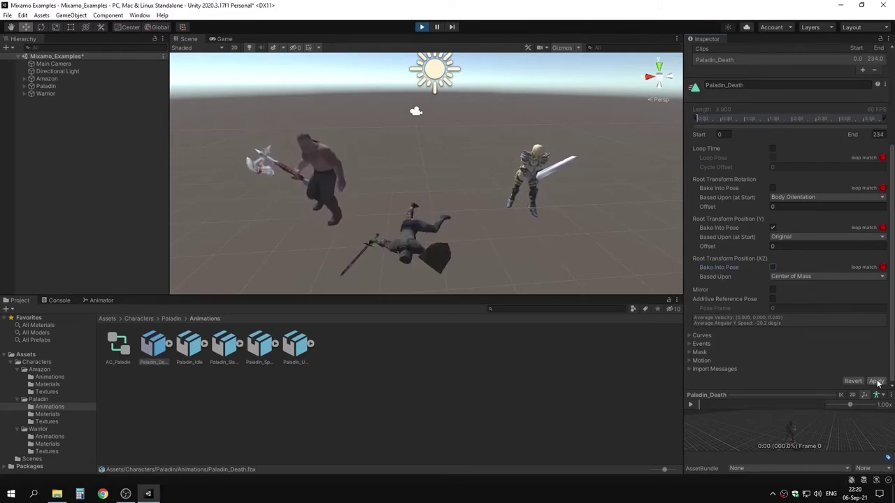
left_click(876, 381)
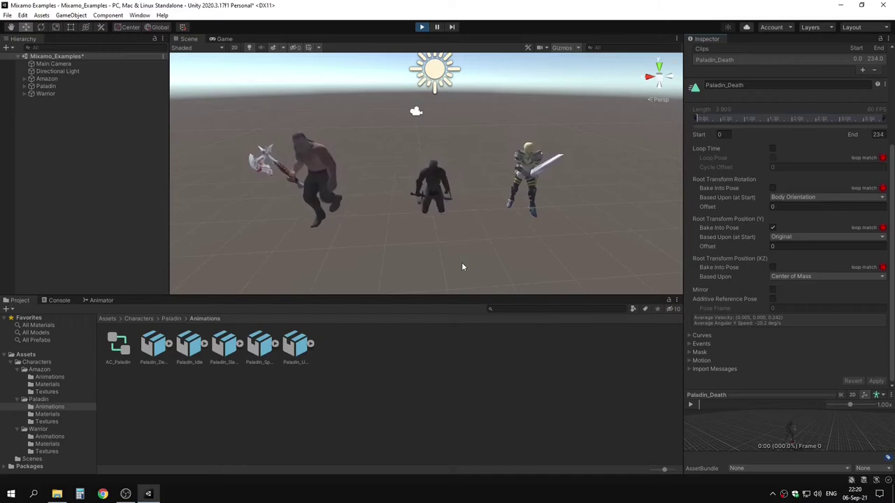
Set Paladin_Upward_Slash as the layer default state in the Paladin's animator controller and jump to it to replay it
left_click(107, 300)
right_click(430, 395)
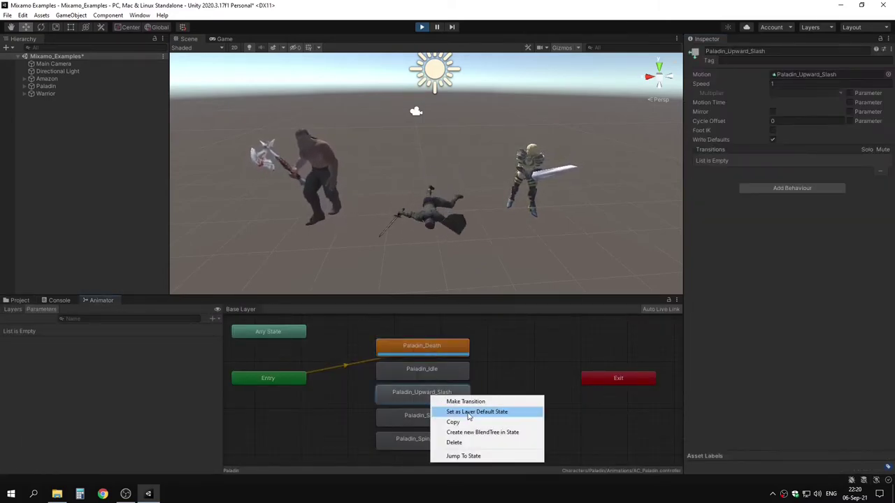
left_click(469, 414)
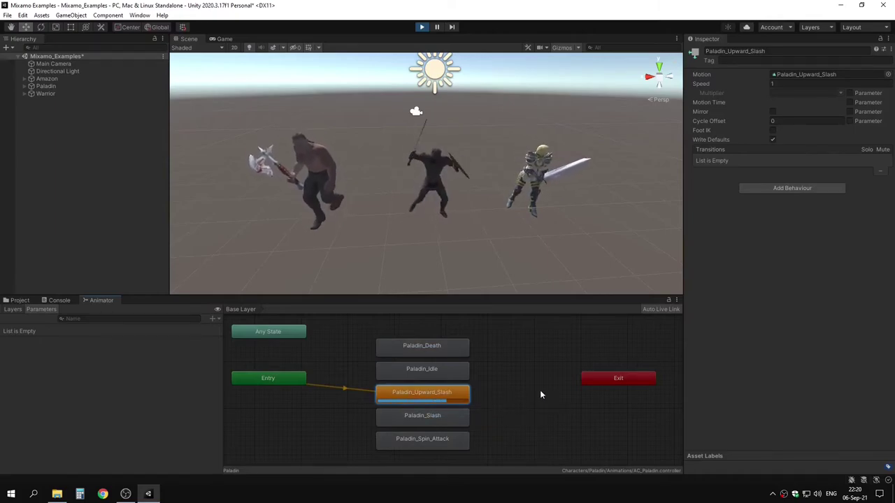
right_click(411, 393)
left_click(443, 454)
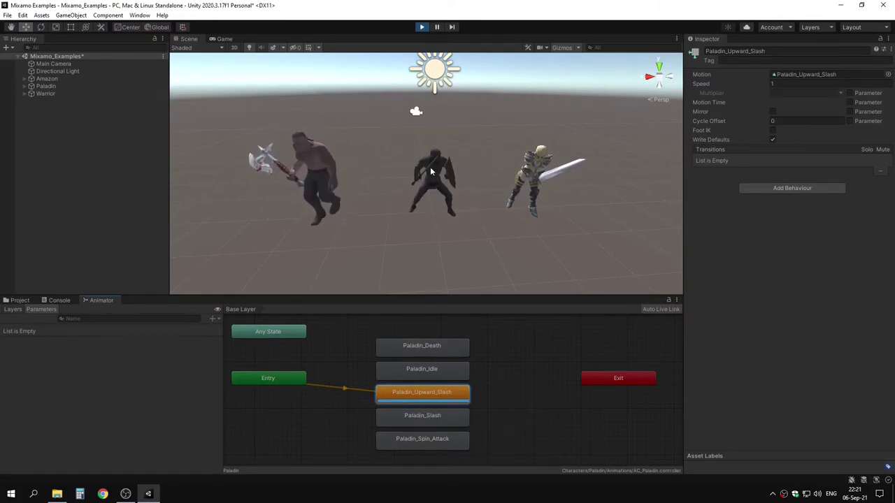
Enable Bake Into Pose for Paladin_Upward_Slash's root transform rotation and position (Y), and apply the settings
left_click(20, 300)
left_click(297, 344)
scroll(877, 384, "down", 4)
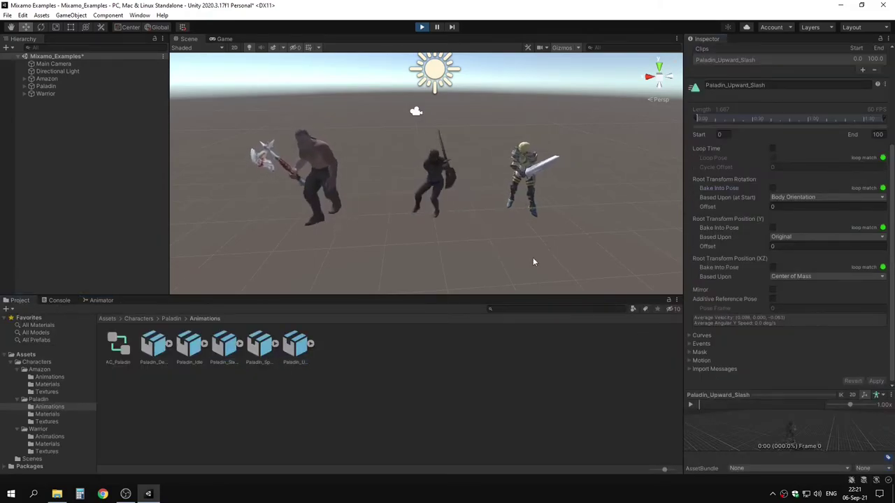
left_click(771, 188)
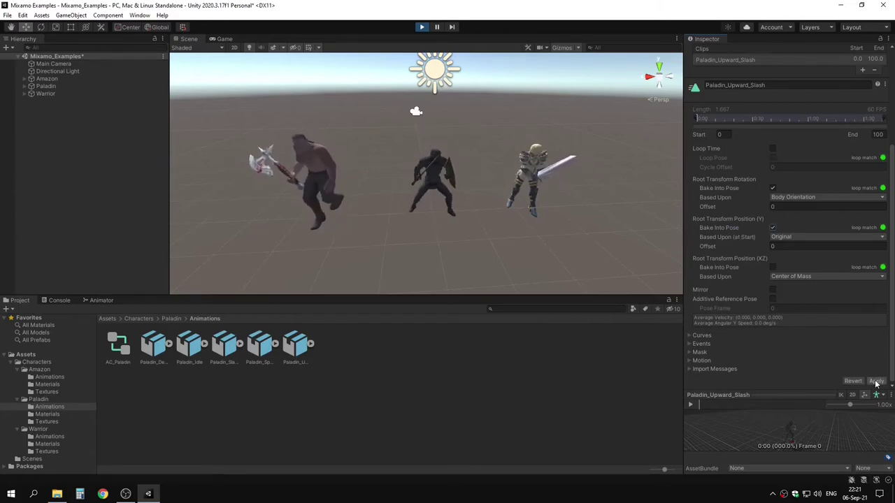
left_click(876, 382)
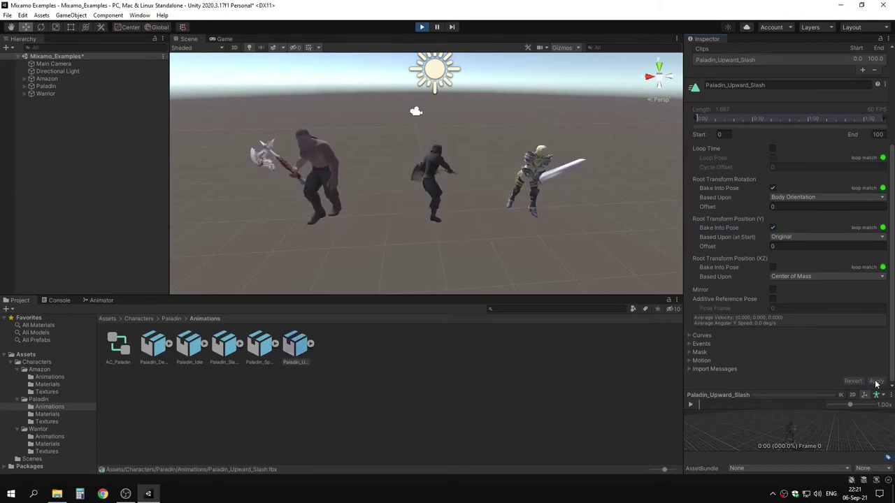
Bake Paladin_Upward_Slash's root transform position (XZ) into the pose, set its rotation offset to -36.8, and apply
left_click(772, 267)
left_click(874, 381)
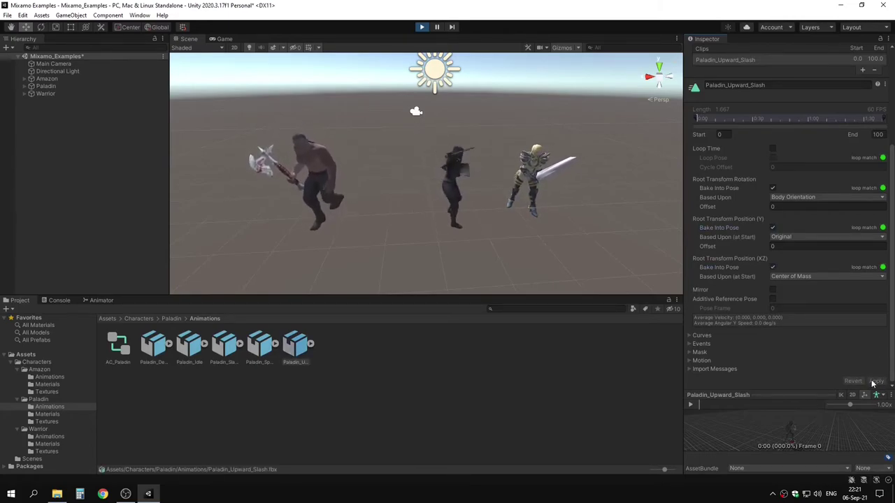
left_click_drag(713, 206, 709, 207)
left_click(876, 382)
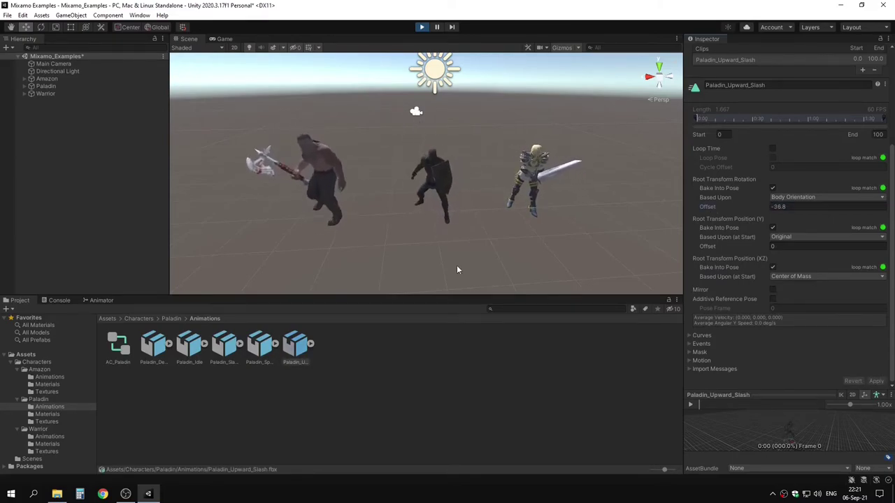
Set Paladin_Slash as the layer default state in the Paladin's animator controller and watch it play
left_click(101, 301)
right_click(434, 418)
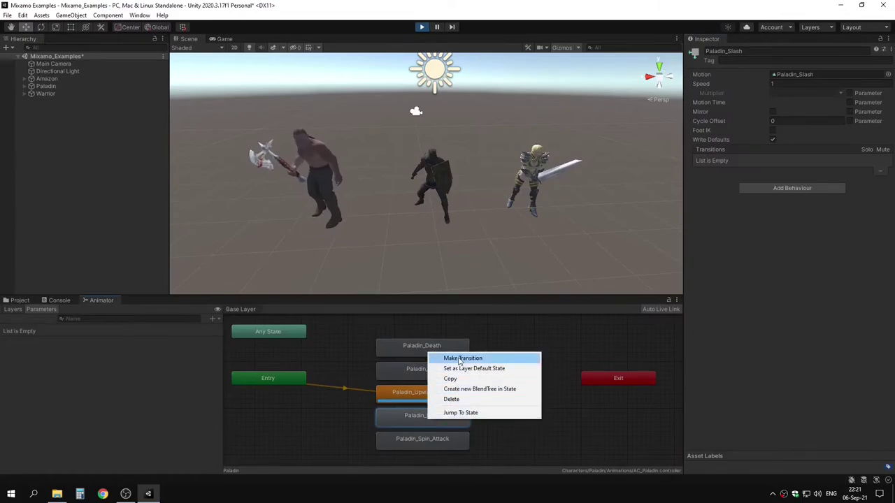
left_click(489, 369)
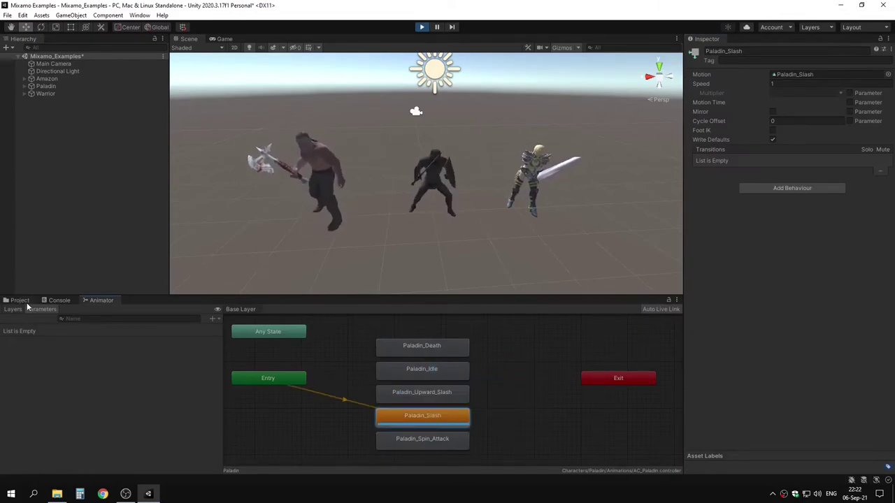
Enable Bake Into Pose for Paladin_Slash's root transform rotation and apply it
double_click(795, 75)
scroll(692, 300, "down", 3)
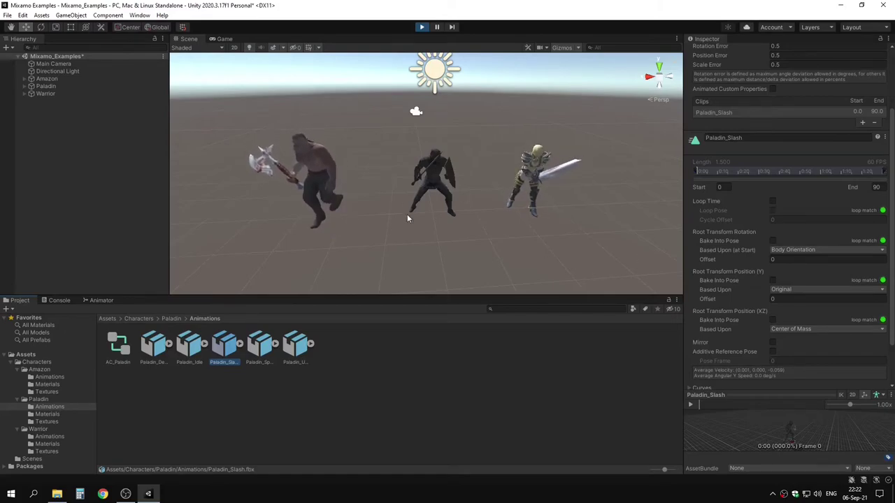
left_click(772, 241)
scroll(839, 314, "down", 3)
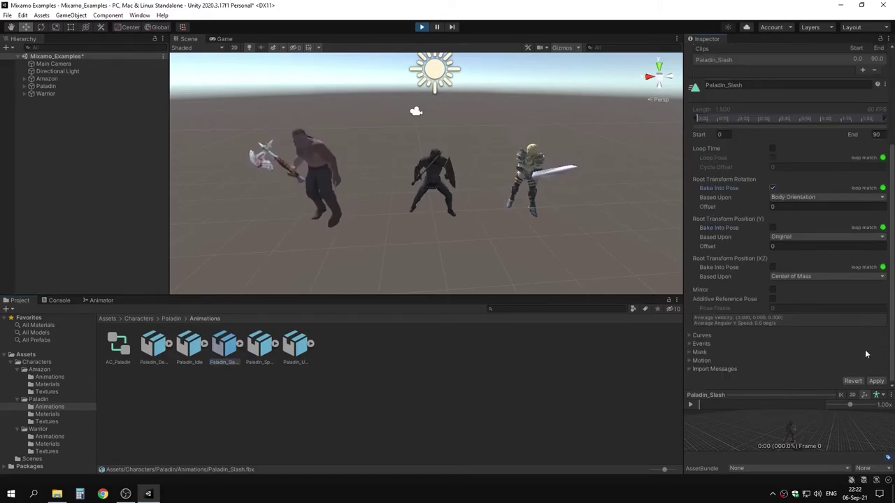
left_click(876, 382)
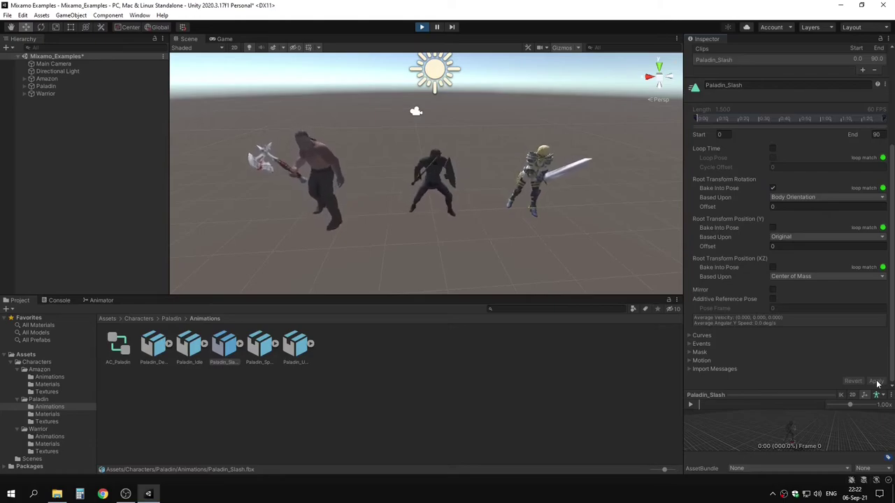
Set Paladin_Slash's root transform rotation offset to -30.13, bake its position (Y) into the pose, and apply
left_click_drag(706, 207, 675, 208)
left_click(875, 382)
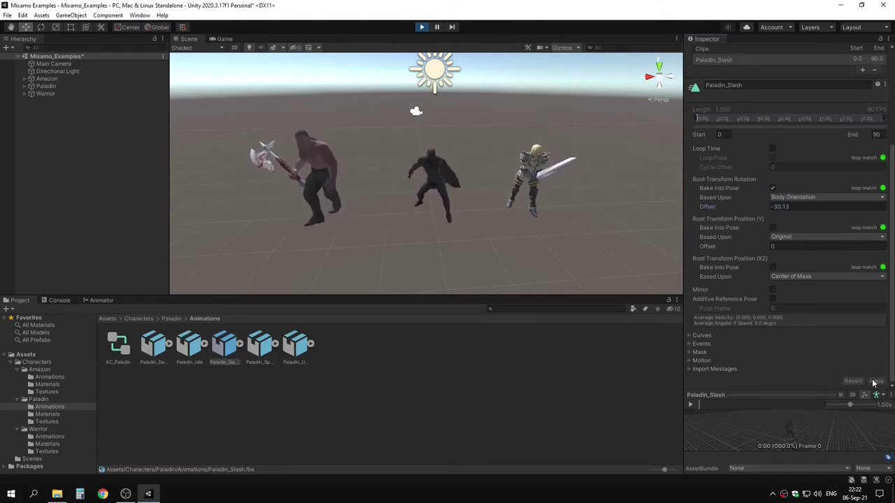
left_click(772, 228)
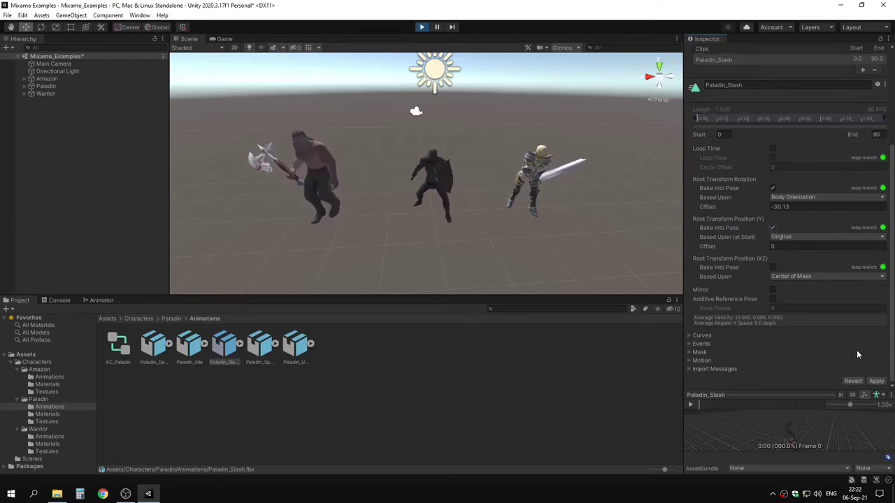
left_click(876, 382)
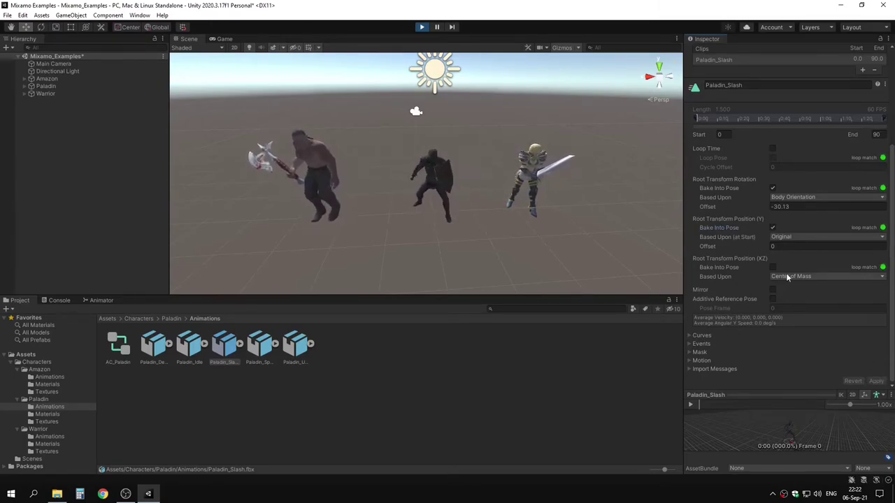
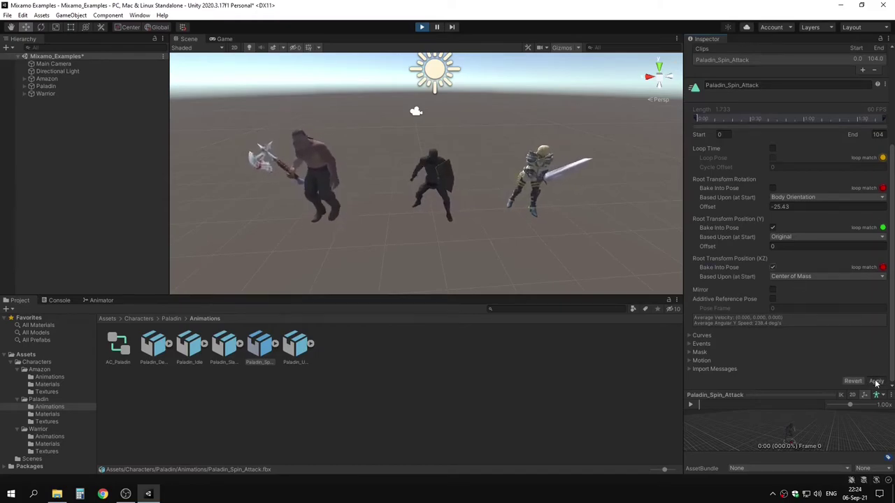
Try Bake Into Pose for Paladin_Spin_Attack's root transform rotation and apply it
scroll(786, 278, "up", 5)
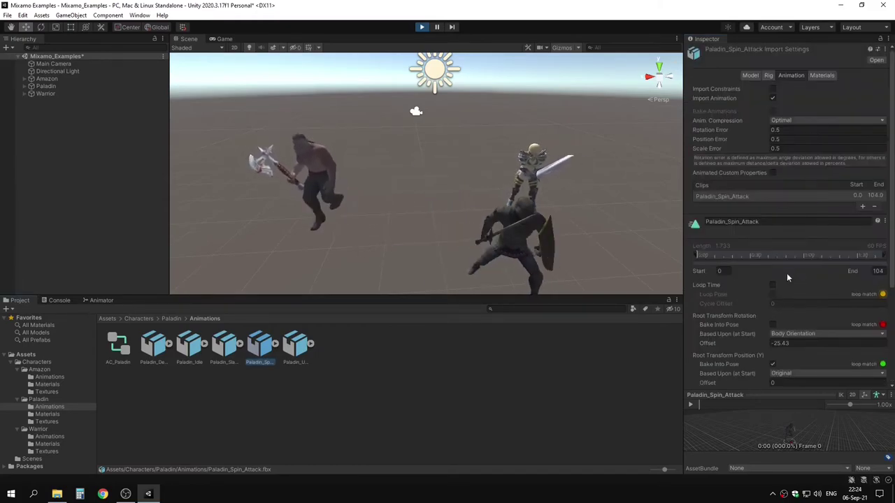
scroll(806, 324, "down", 3)
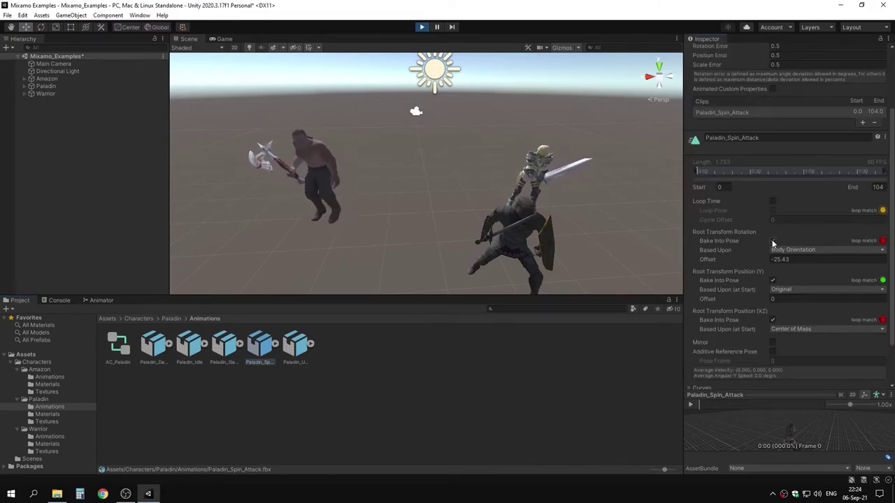
scroll(862, 192, "down", 2)
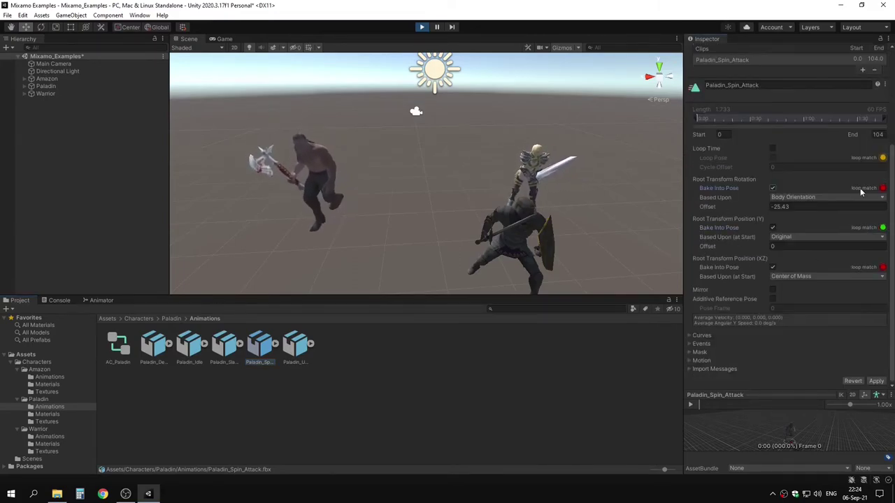
left_click(876, 381)
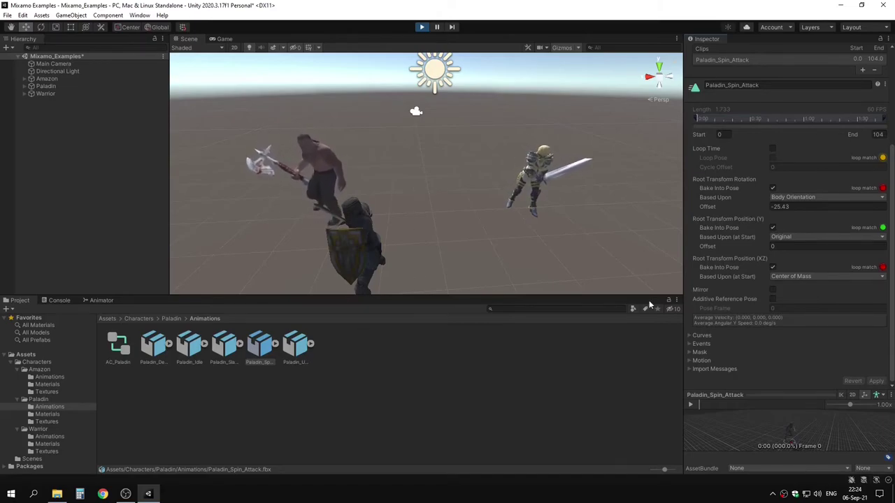
Turn Bake Into Pose for Paladin_Spin_Attack's root transform position (XZ) off and back on, applying each change
left_click(772, 267)
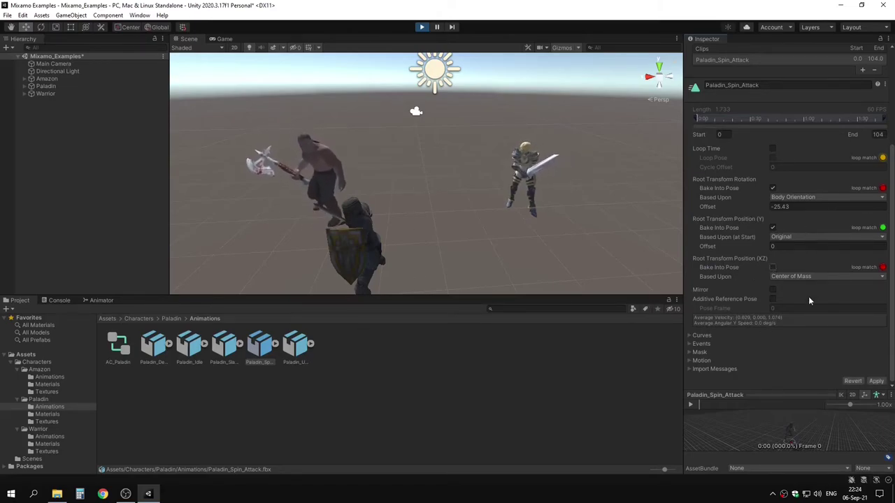
left_click(875, 381)
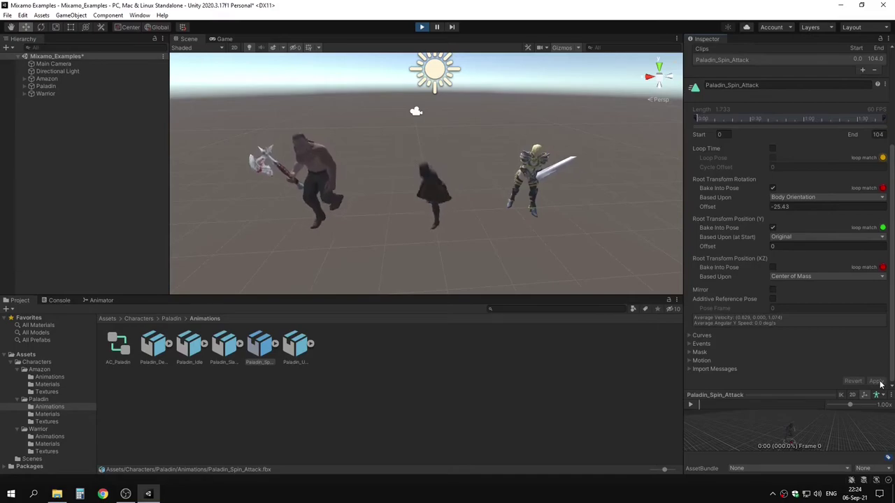
left_click(772, 267)
left_click(876, 381)
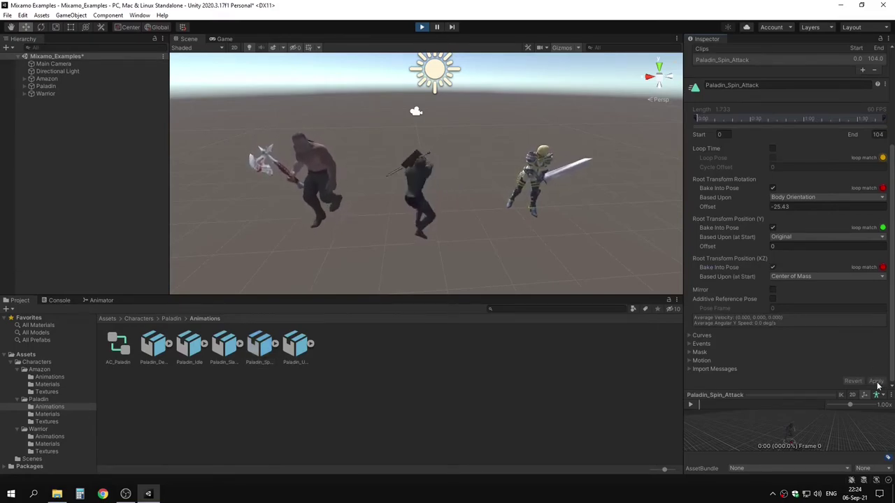
Set Paladin_Spin_Attack's root transform rotation offset to -13.6, disable Bake Into Pose for its rotation, and apply
left_click_drag(699, 210, 719, 211)
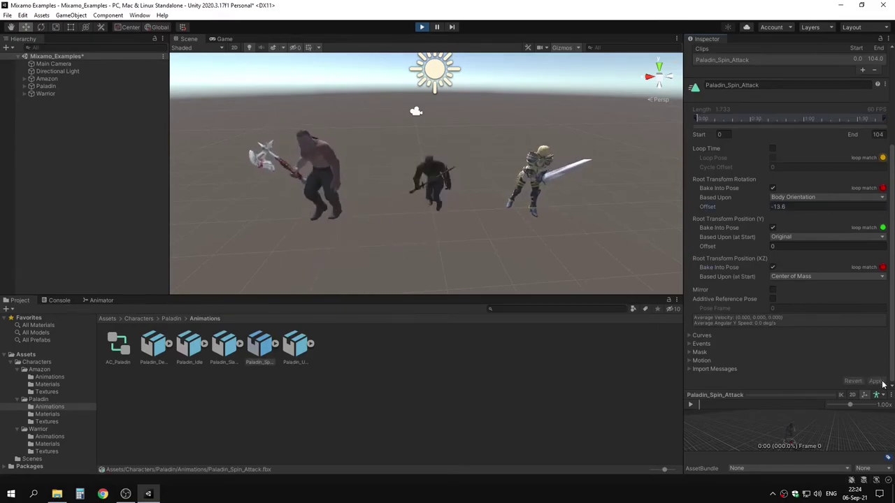
left_click(876, 381)
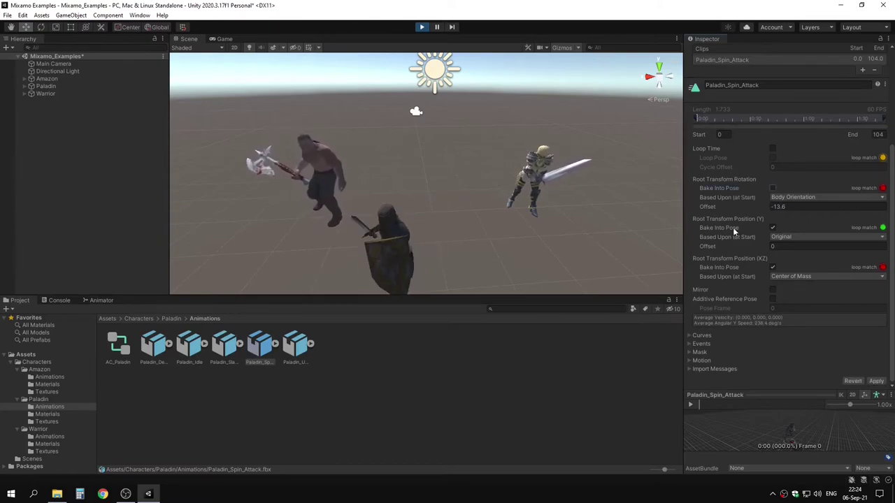
left_click(773, 188)
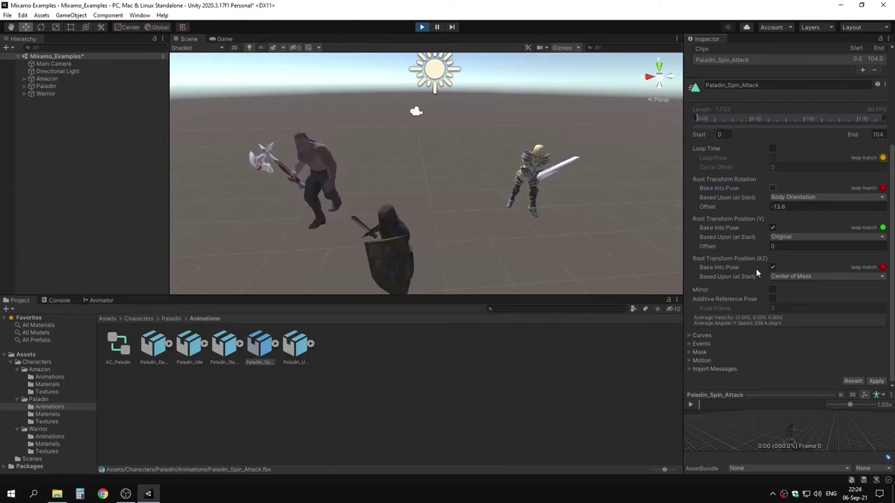
left_click(876, 381)
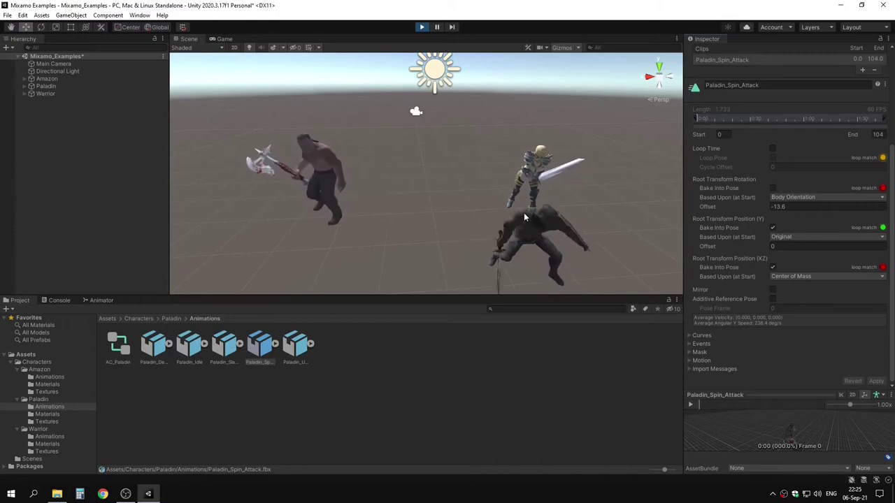
Apply Paladin_Spin_Attack with position (XZ) baking off, and reapply it with root transform rotation and position (XZ) both baked into the pose
left_click(773, 267)
left_click(876, 381)
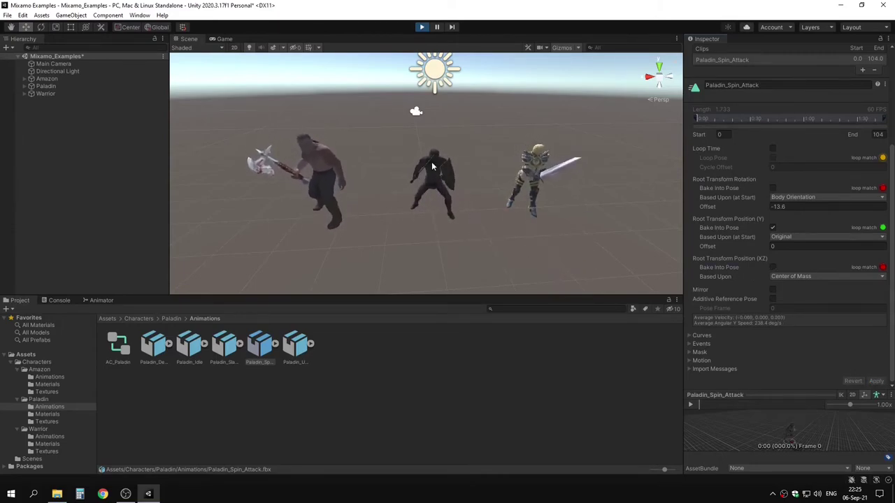
left_click(773, 188)
left_click(772, 267)
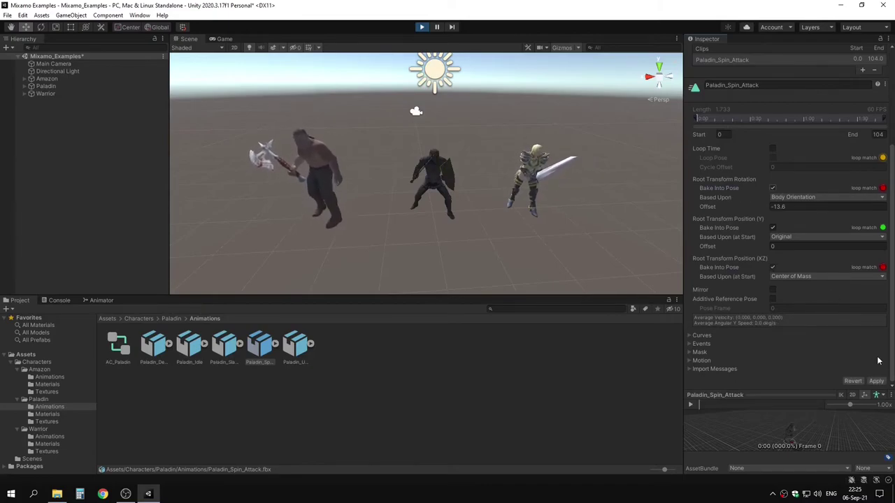
left_click(876, 381)
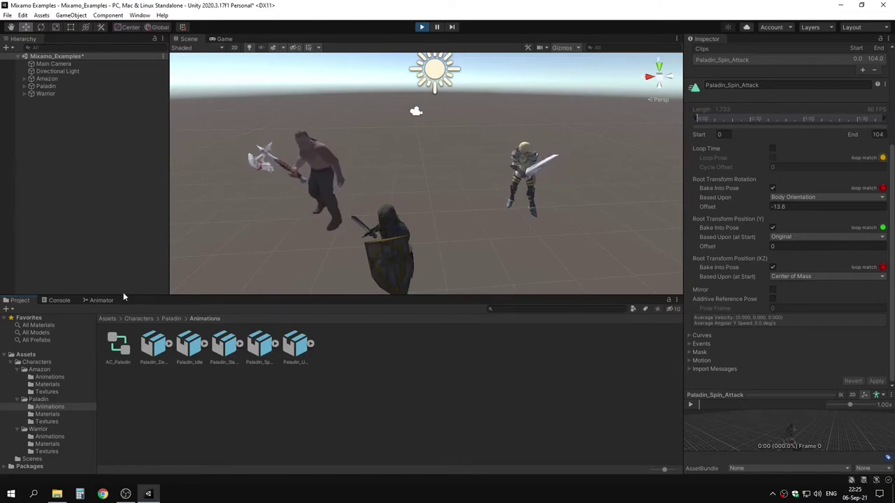
Return to the Paladin's animator graph and inspect the settings of the Paladin's Animator component
left_click(98, 300)
right_click(431, 374)
left_click(478, 391)
left_click(46, 86)
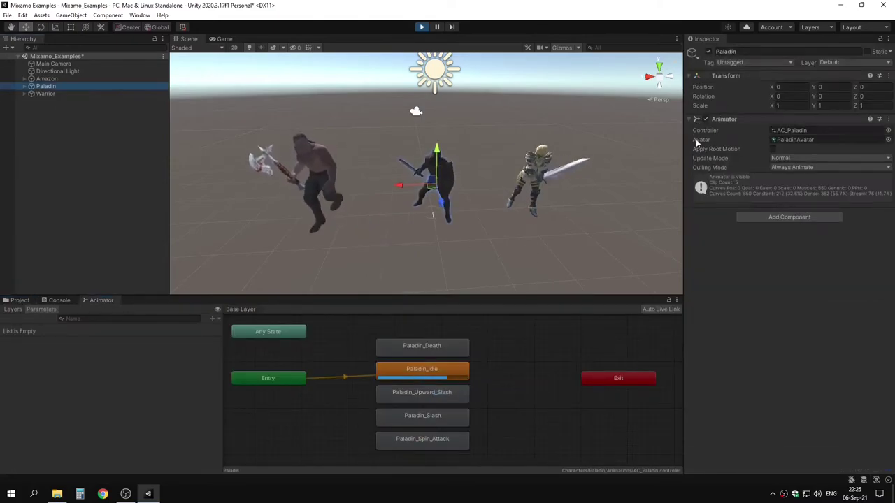
Preview the Paladin_Spin_Attack state in play mode and jump back to the Paladin_Idle state
right_click(440, 444)
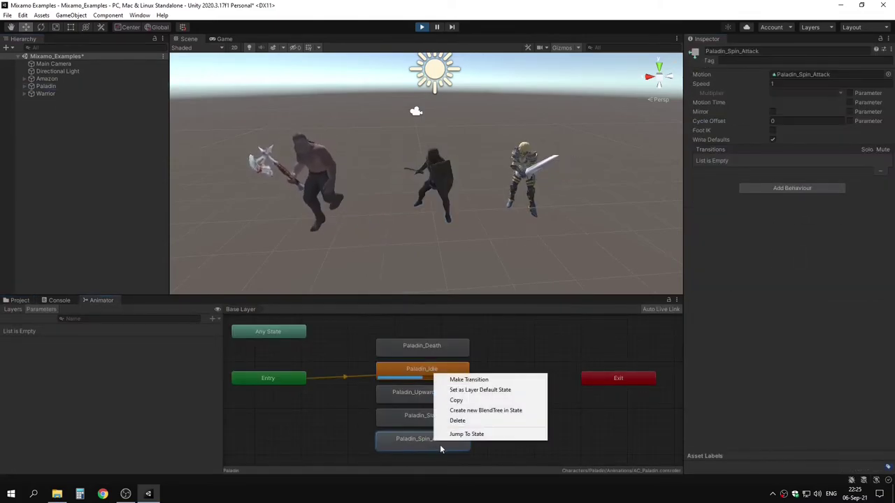
left_click(463, 434)
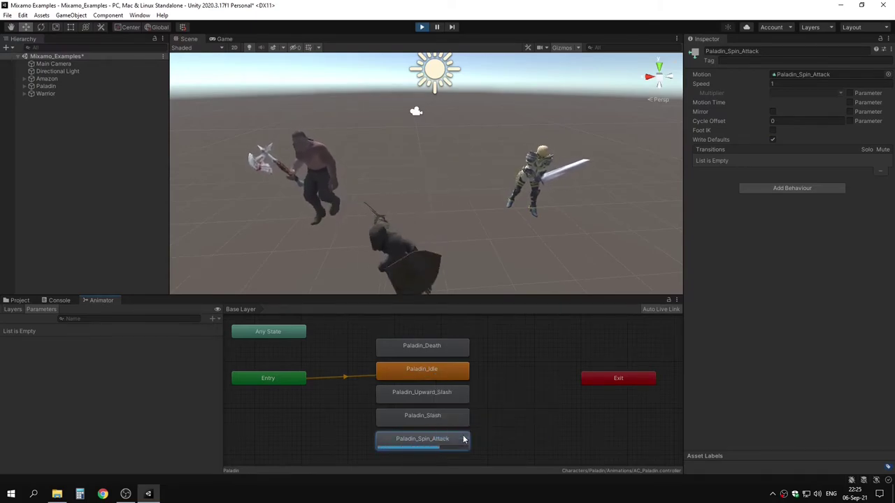
right_click(429, 376)
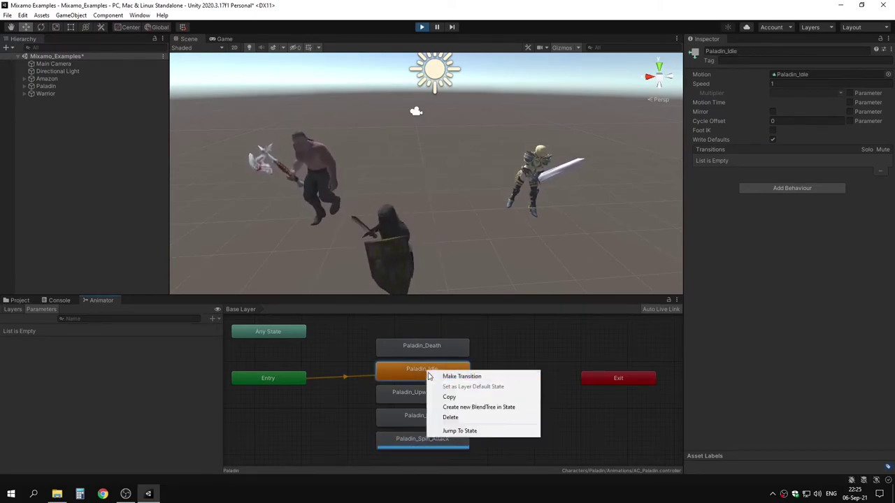
left_click(459, 430)
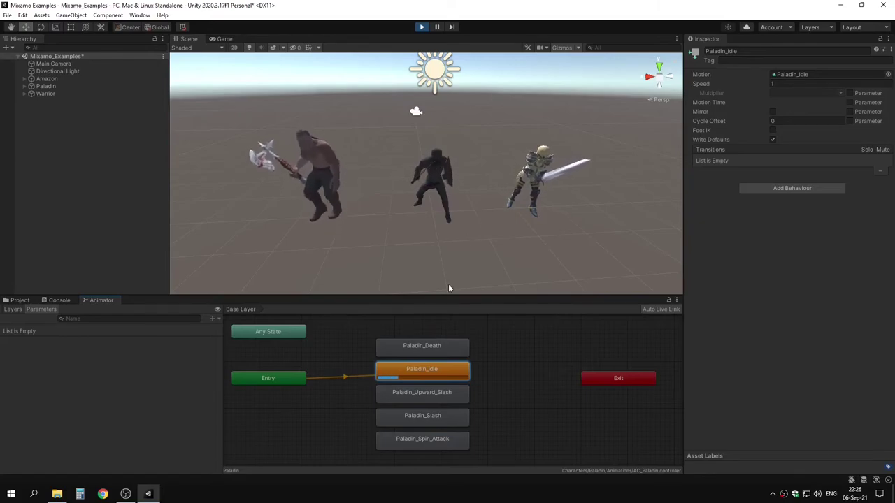
Try disabling Bake Into Pose for Paladin_Spin_Attack's root transform position (XZ) and apply the change
left_click(19, 300)
left_click(260, 346)
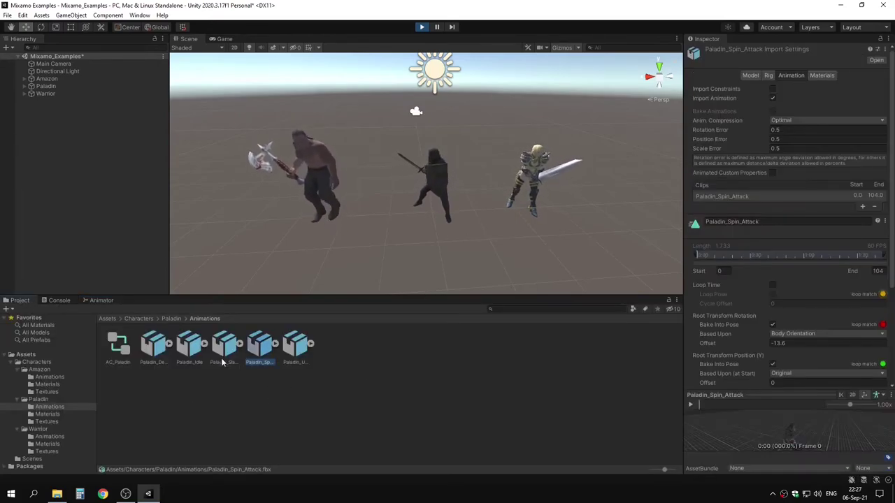
scroll(801, 278, "down", 5)
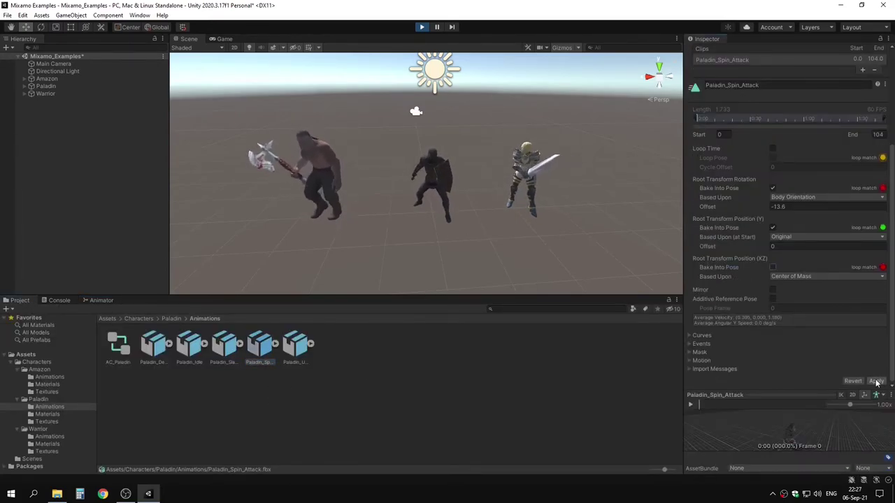
Test the spin attack with its XZ position unbaked by jumping to its state and back to Paladin_Idle
left_click(102, 300)
right_click(460, 438)
left_click(463, 431)
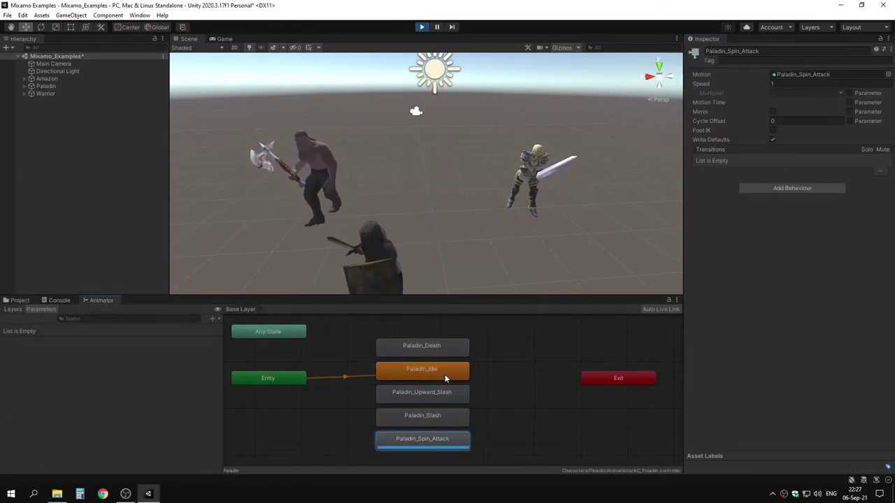
right_click(445, 378)
left_click(473, 434)
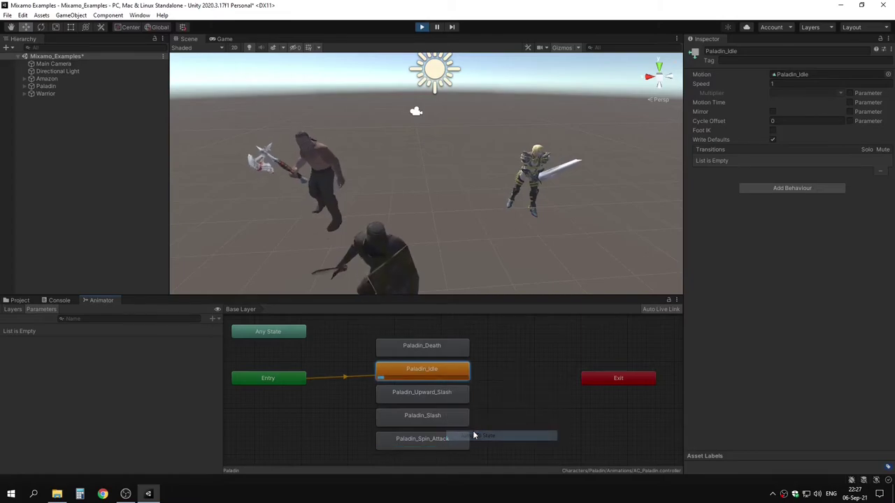
Reopen Paladin_Spin_Attack's import settings, and restart play mode with all three characters in the Scene view
left_click(18, 300)
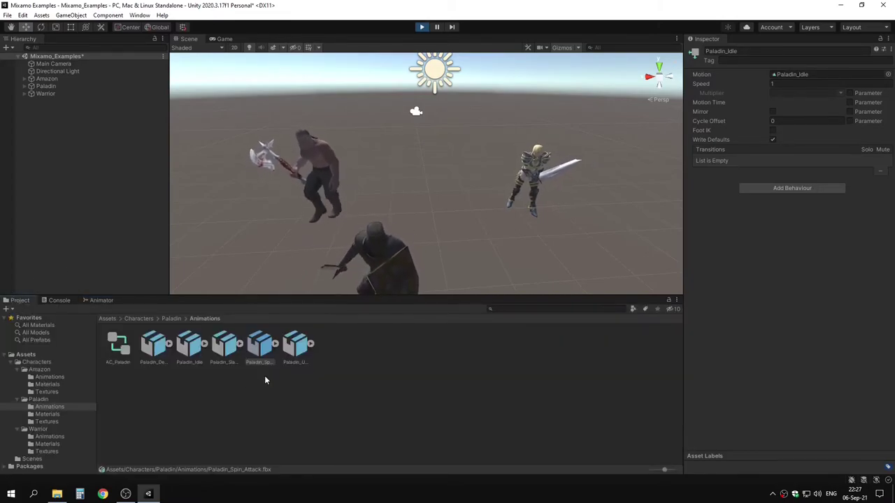
left_click(260, 346)
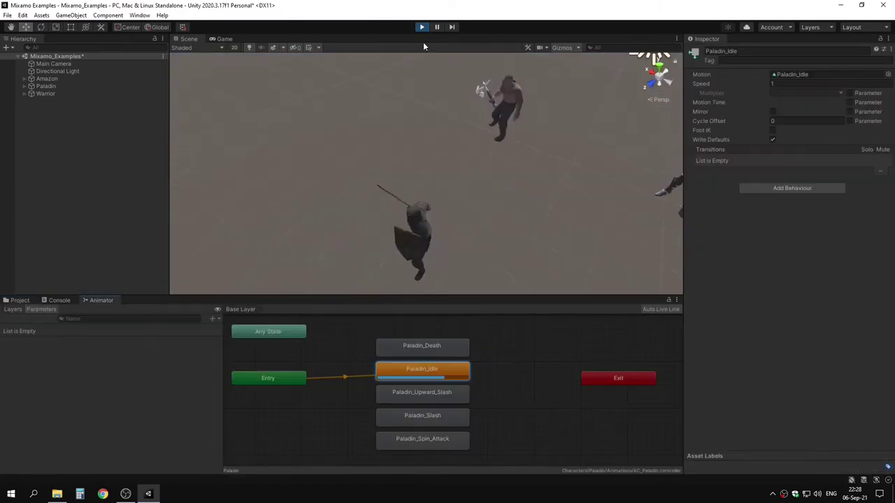
left_click(421, 33)
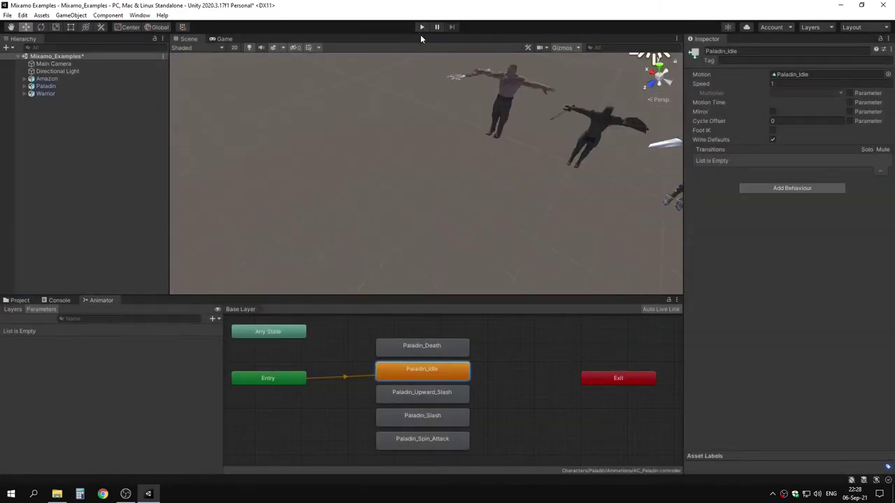
left_click(421, 26)
left_click(187, 38)
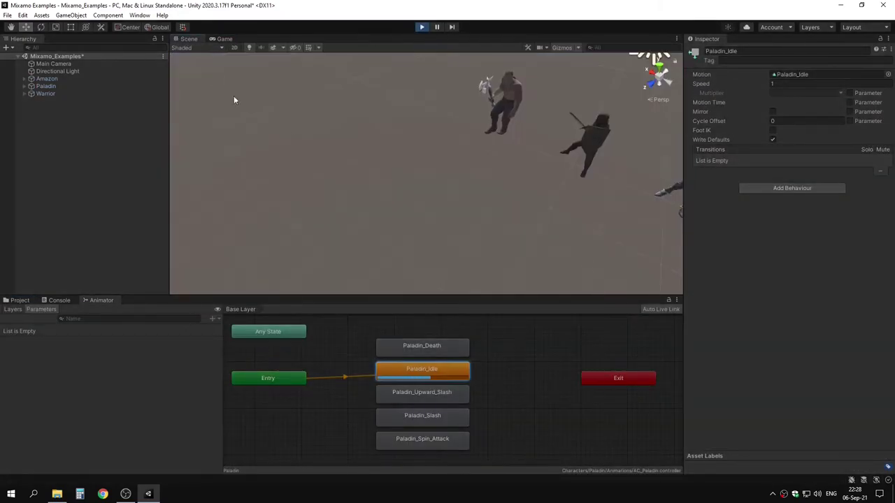
left_click_drag(423, 134, 462, 126, "alt")
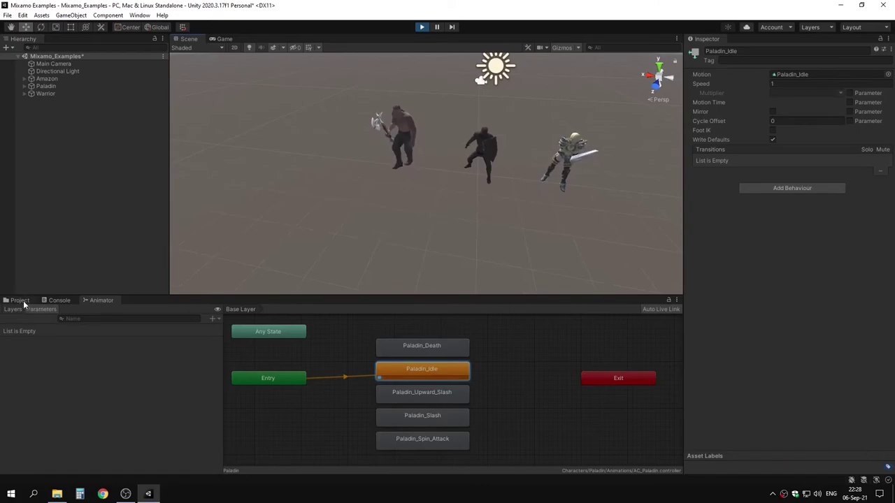
Bake Paladin_Spin_Attack's root transform position (XZ) into the pose, apply, and test the state before jumping back to Paladin_Idle
left_click(19, 300)
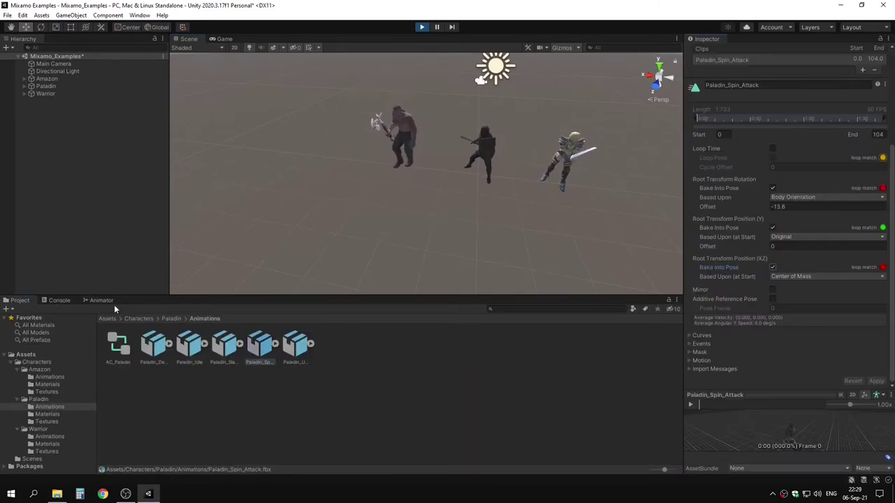
left_click(101, 299)
right_click(454, 441)
left_click(470, 432)
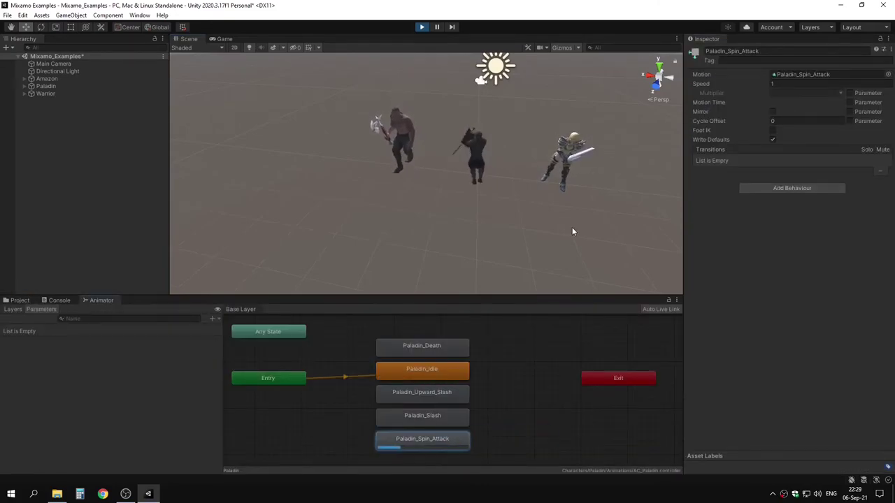
right_click(432, 372)
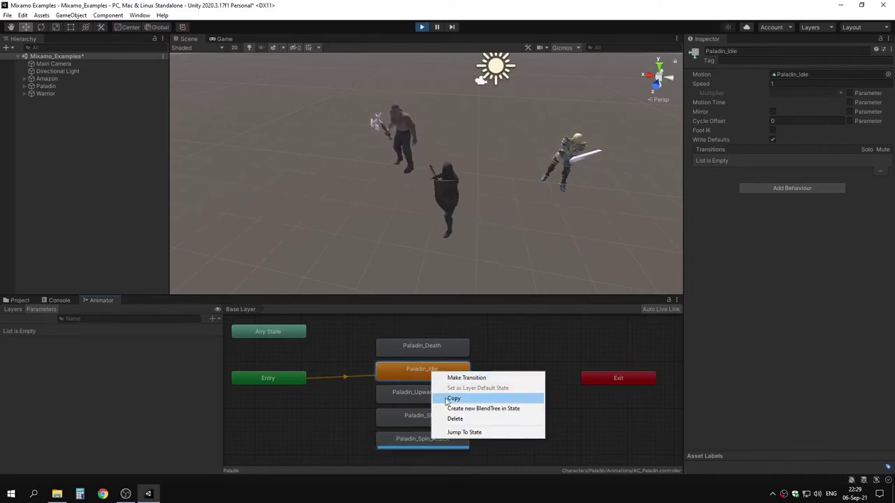
left_click(462, 433)
Try the Mirror option on the Paladin_Spin_Attack clip and apply it
left_click(16, 301)
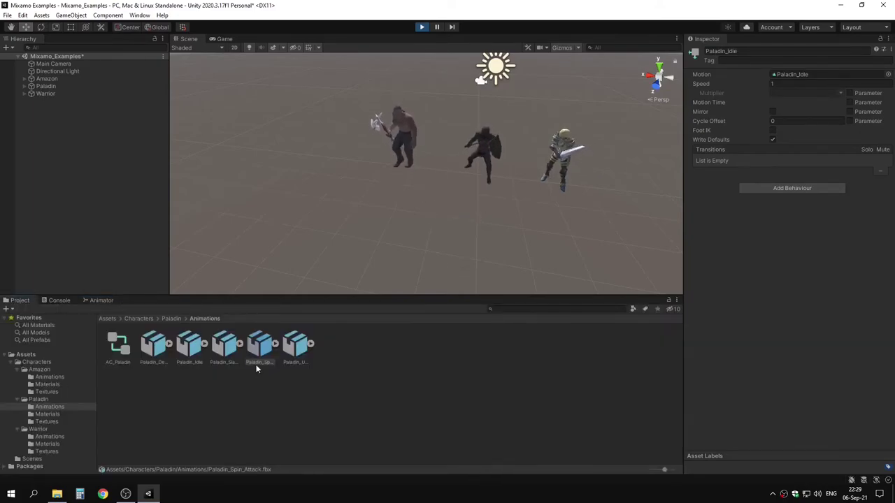
left_click(261, 346)
scroll(746, 311, "down", 3)
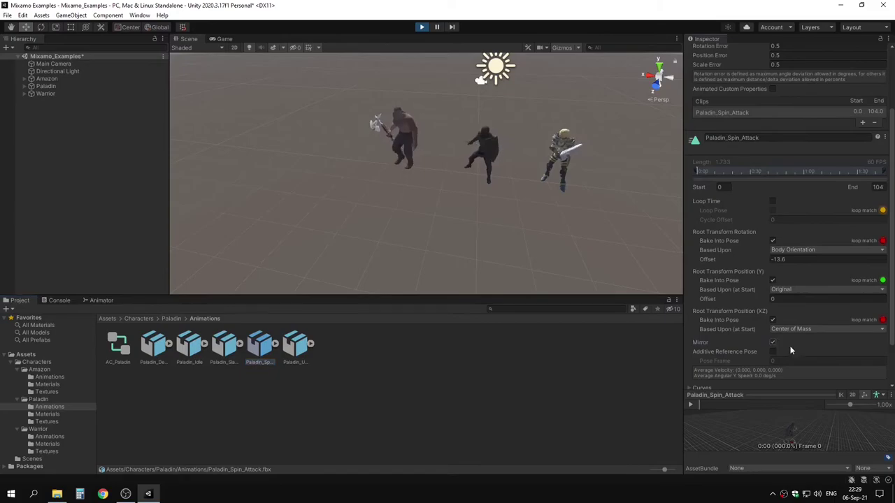
scroll(879, 385, "down", 2)
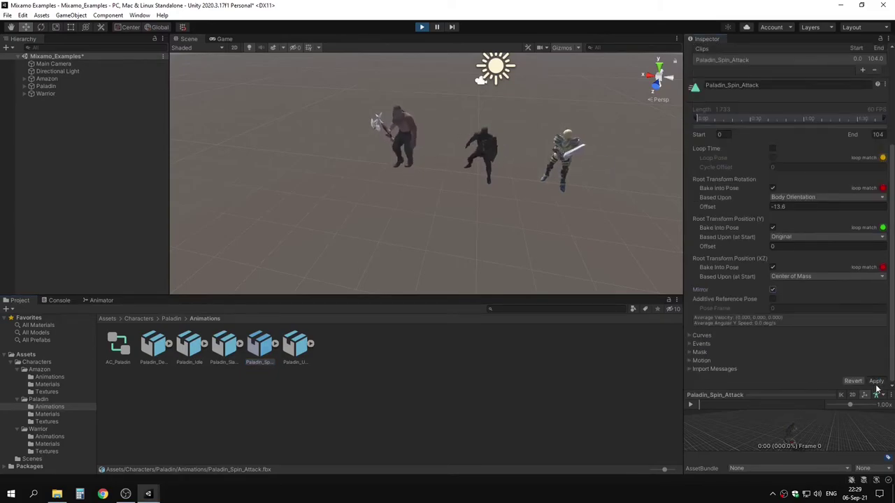
Play the mirrored Paladin_Spin_Attack state twice in the animator to examine the attack's direction
left_click(105, 299)
right_click(435, 440)
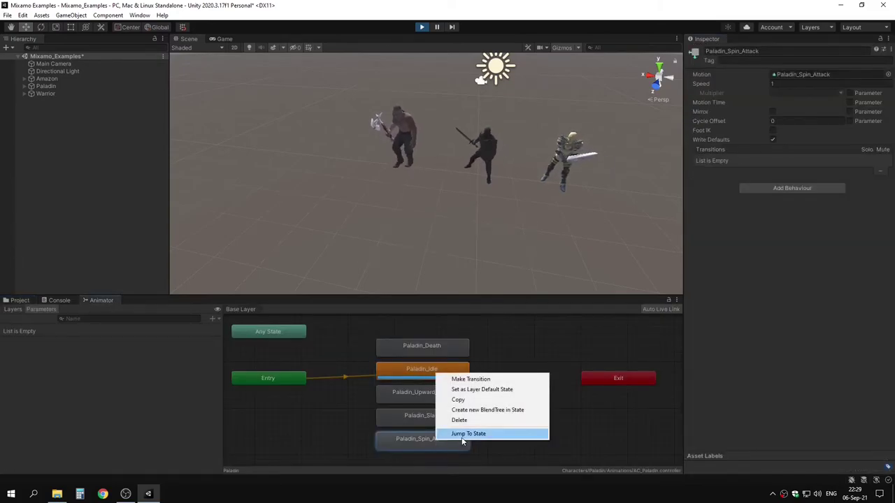
left_click(461, 436)
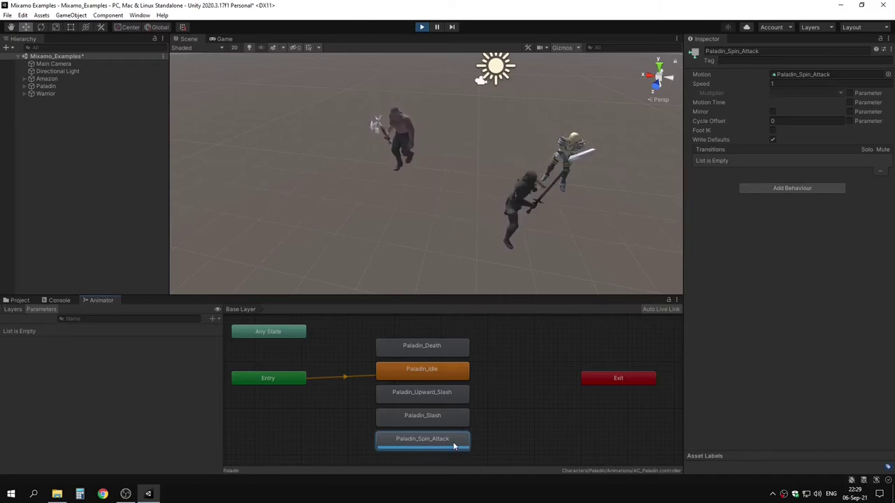
right_click(453, 442)
left_click(475, 436)
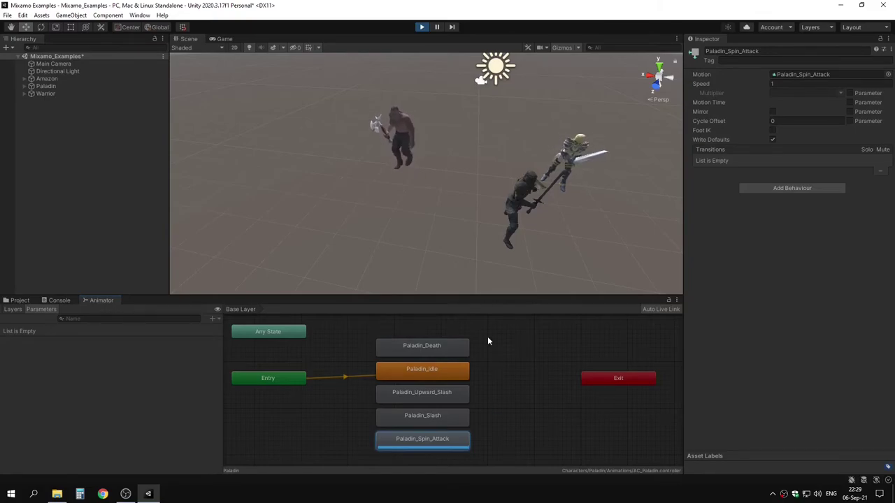
Exit play mode and turn off Apply Root Motion on the Paladin's Animator component
left_click(421, 27)
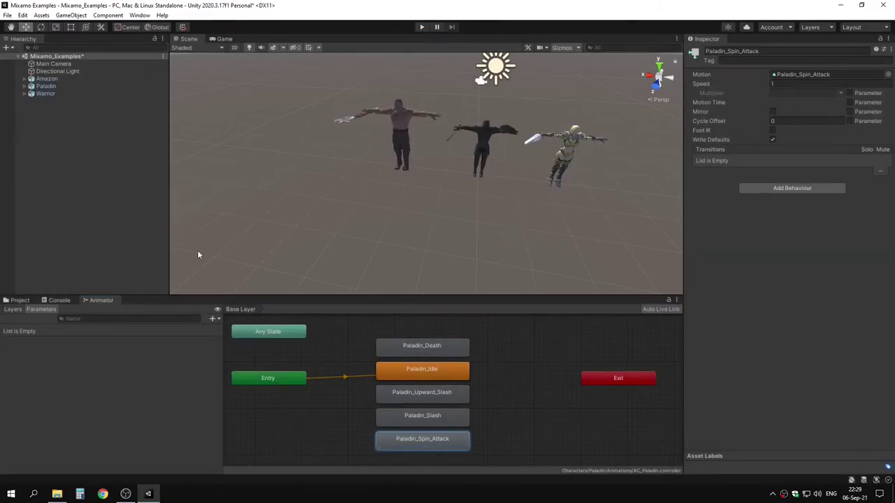
left_click(69, 87)
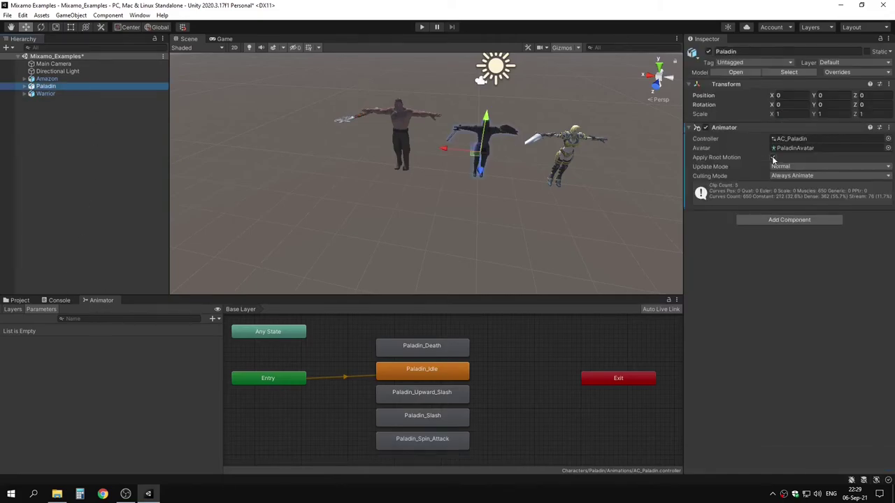
Turn off Mirror in Paladin_Spin_Attack's import settings and apply the change
left_click(19, 301)
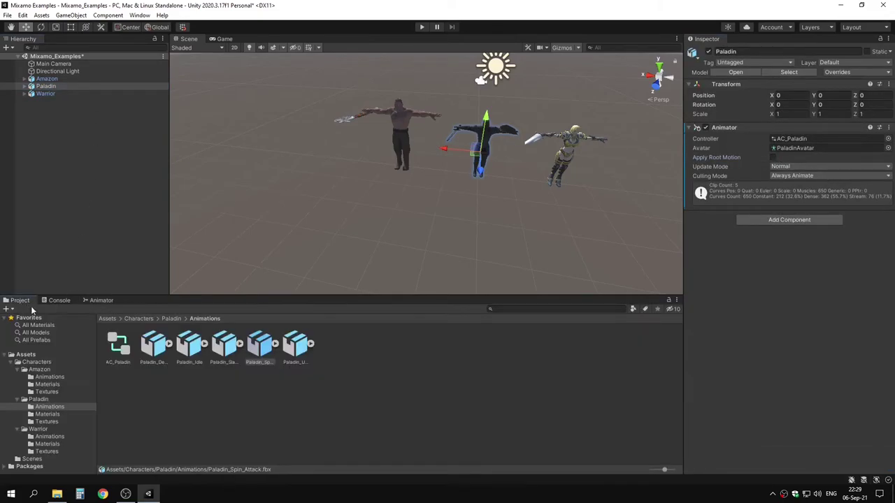
left_click(263, 350)
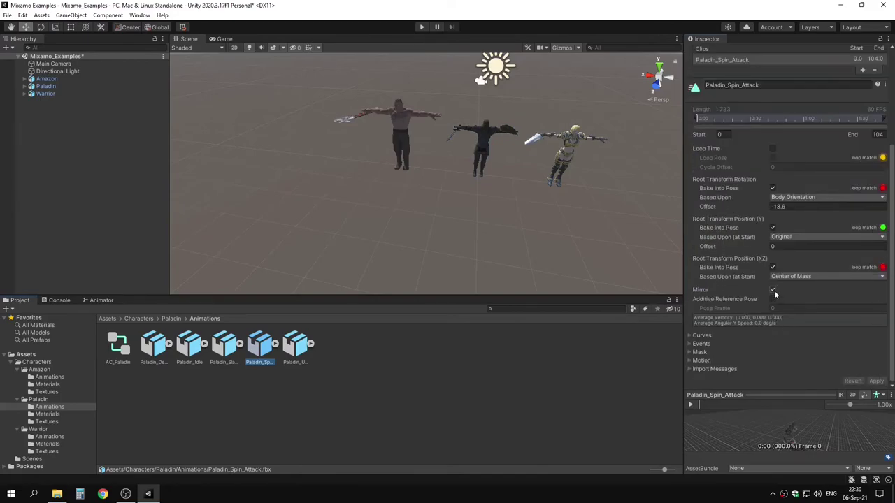
left_click(874, 380)
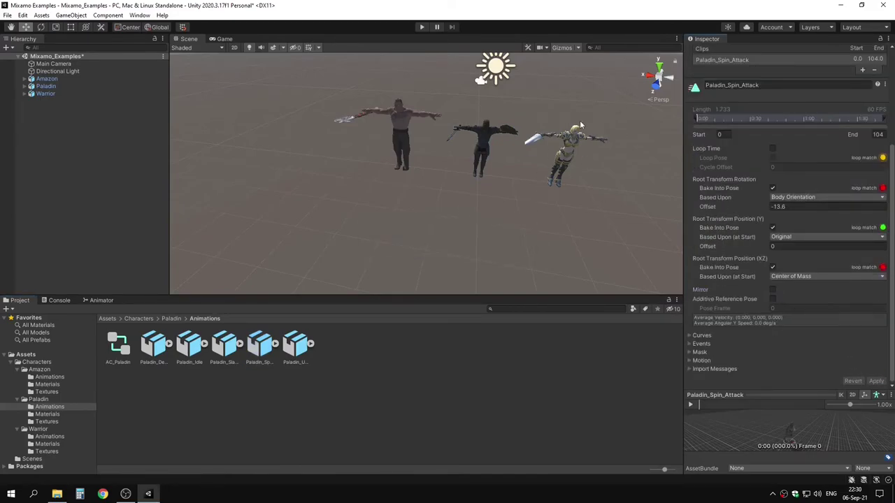
Set the animation type of the Amazon model's rig to Humanoid
left_click(45, 371)
left_click(225, 346)
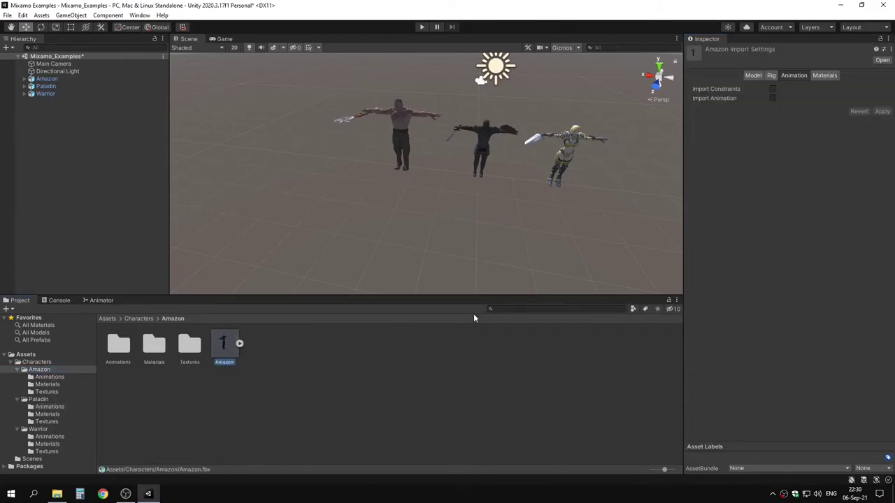
left_click(771, 75)
left_click(783, 90)
left_click(797, 130)
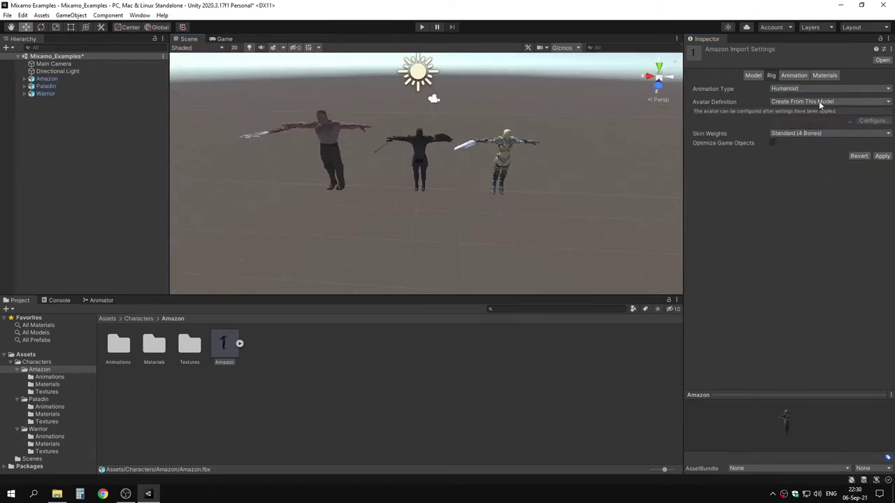
Set the Amazon model's avatar definition to Copy From Other Avatar with WarriorAvatar as the source, and apply the change
left_click(797, 103)
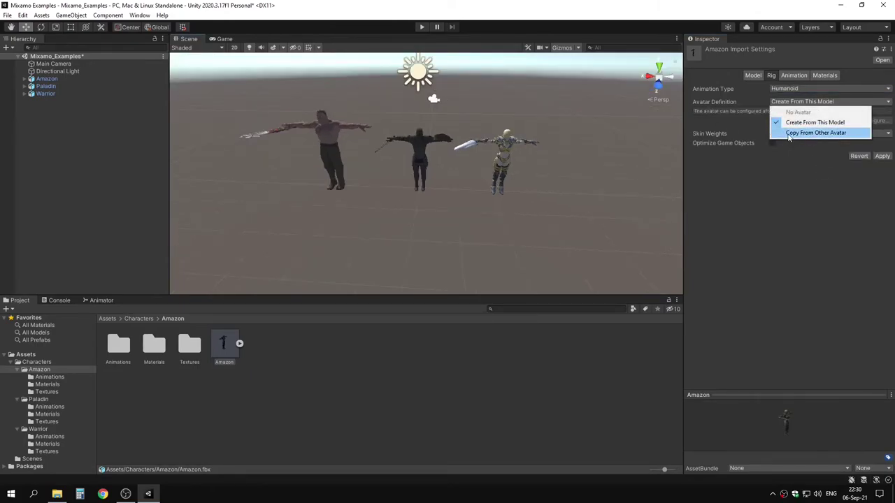
left_click(789, 134)
left_click(888, 132)
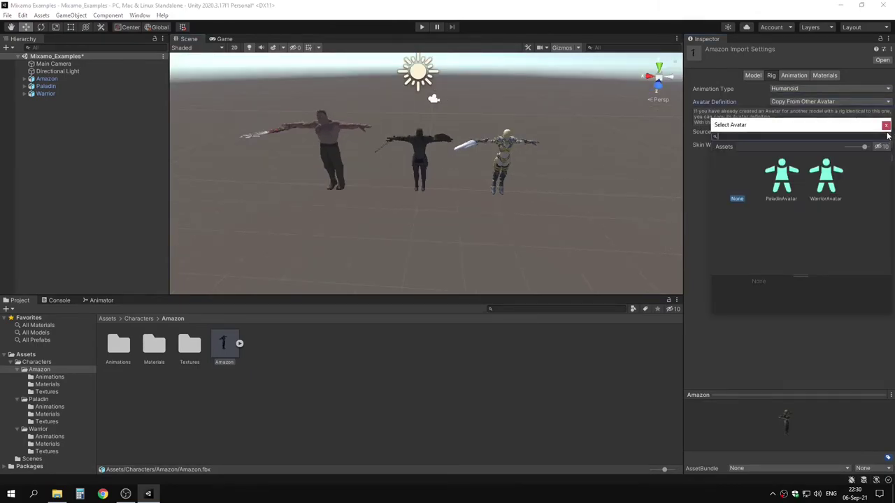
double_click(826, 183)
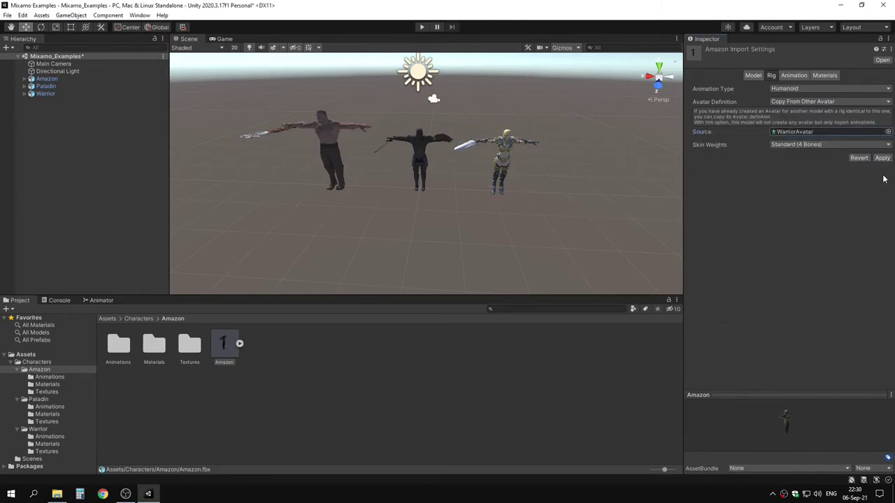
Assign WarriorAvatar to the Amazon object's Animator component and check the sub-assets of the Amazon model
left_click(67, 79)
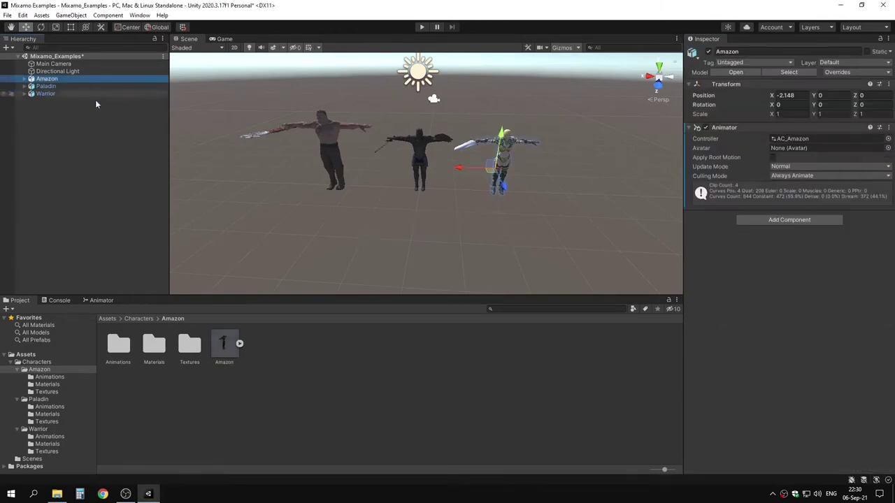
left_click(888, 149)
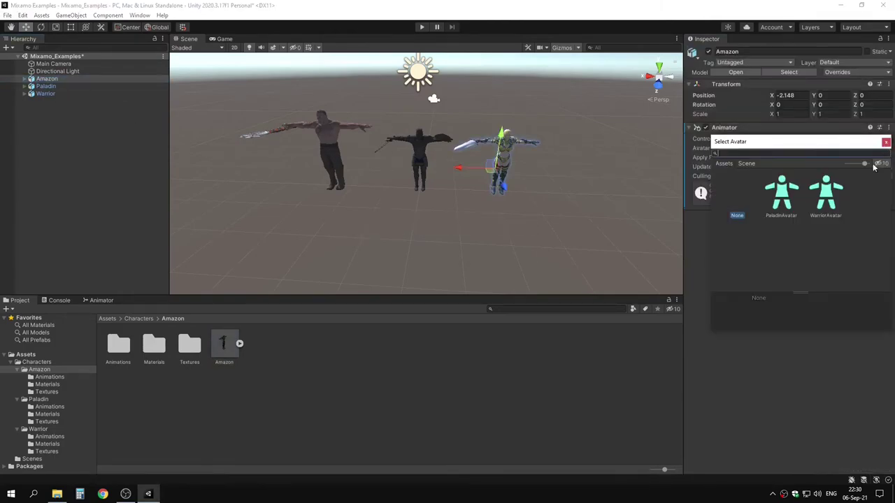
double_click(831, 202)
left_click(240, 343)
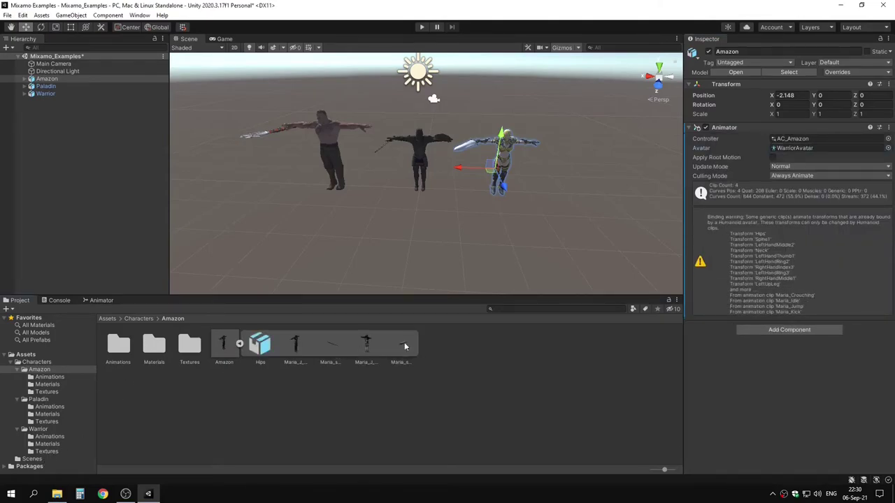
left_click(239, 343)
Set the rigs of the four Maria animation files to Humanoid, copying the avatar from WarriorAvatar, and apply the change
left_click(57, 377)
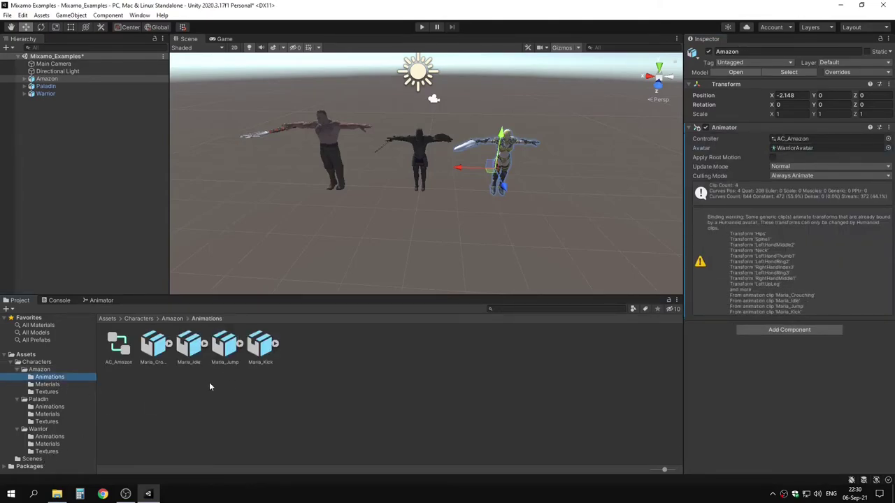
left_click(156, 357)
left_click(260, 353, "shift")
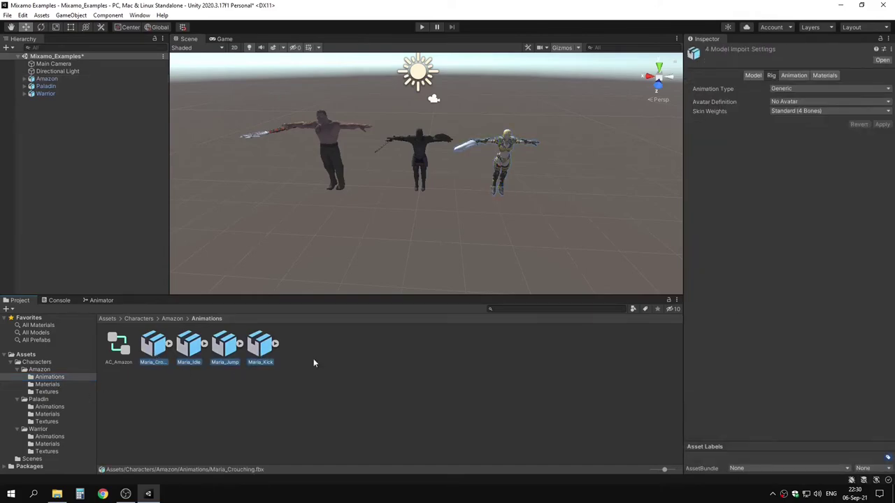
left_click(781, 89)
left_click(797, 130)
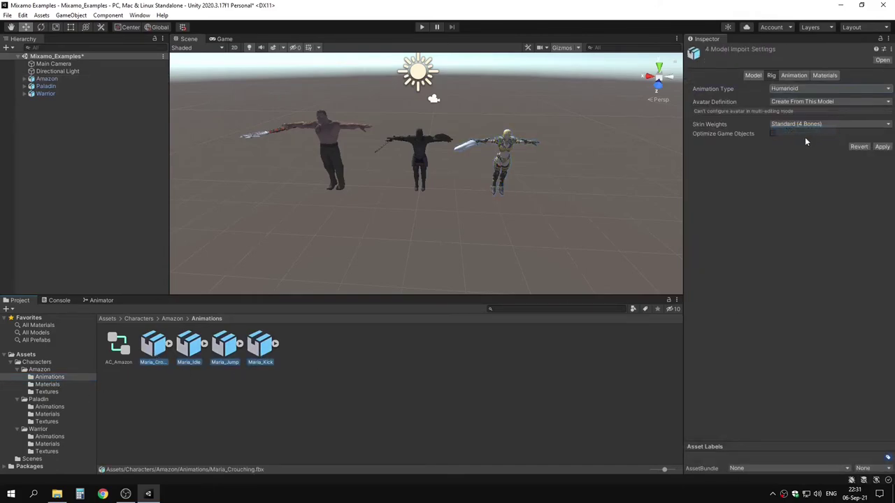
left_click(802, 102)
left_click(808, 134)
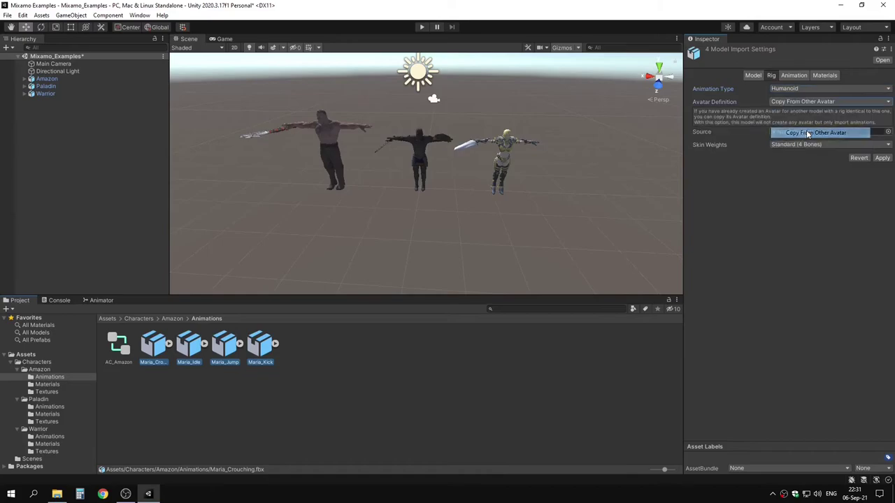
left_click(886, 133)
double_click(825, 179)
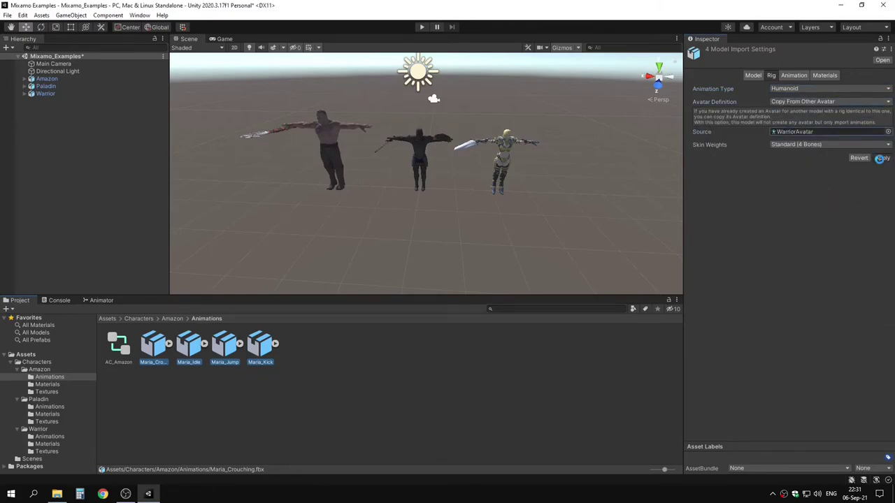
left_click(880, 158)
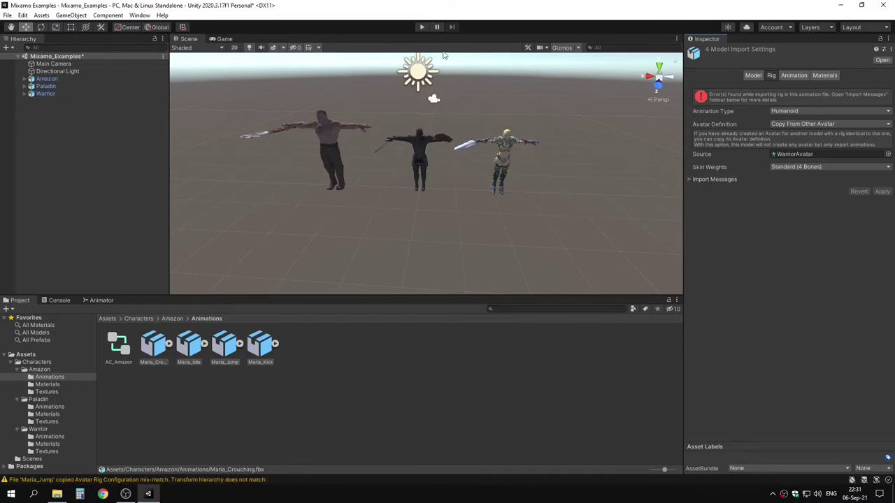
Display the Amazon's animator graph and enter play mode to examine the Maria_Idle animation in the scene view
left_click(87, 302)
left_click(502, 161)
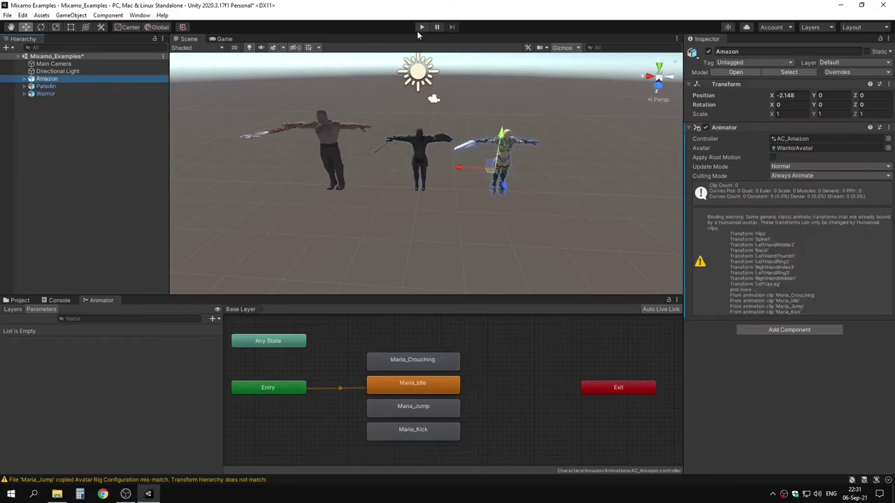
left_click(419, 28)
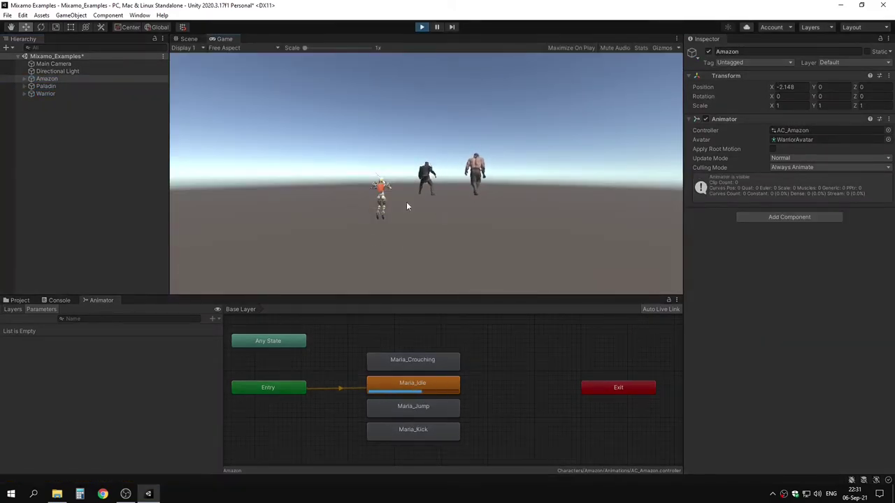
left_click(189, 39)
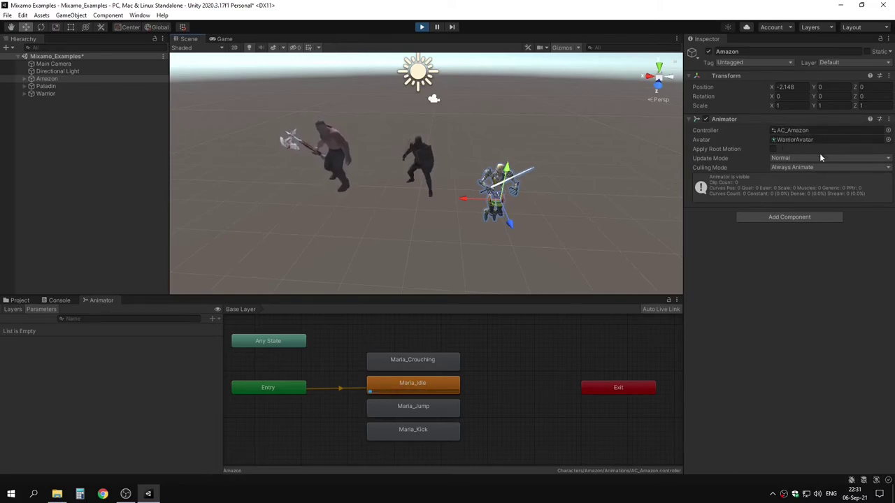
Create an empty state in AC_Amazon with the Warrior_Idle motion and make it the layer default state
right_click(507, 372)
mouse_move(542, 379)
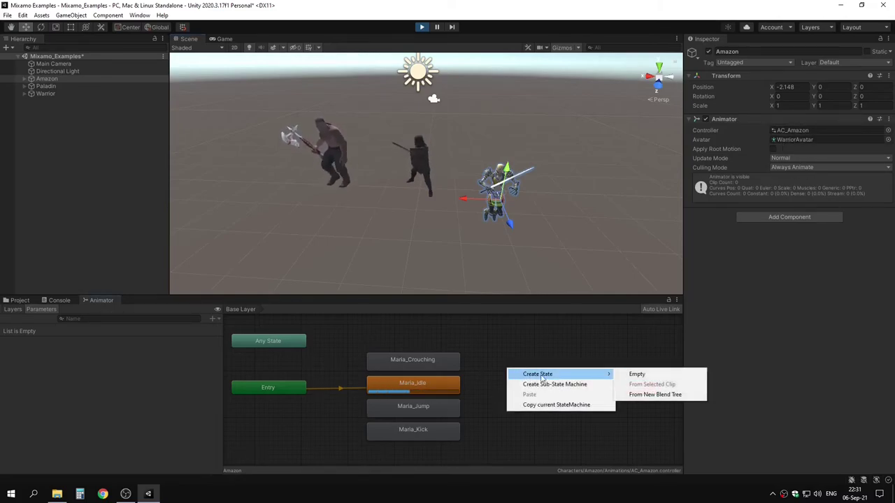
left_click(635, 374)
left_click(888, 74)
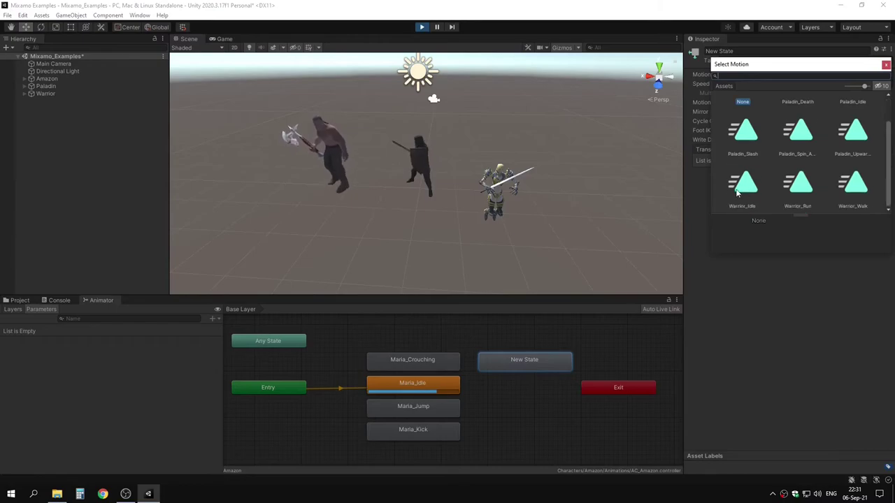
double_click(743, 199)
right_click(542, 366)
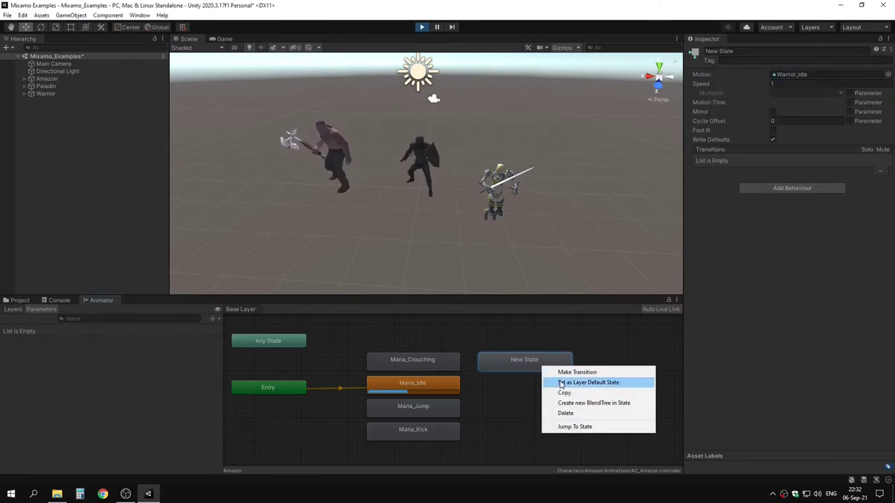
left_click(594, 381)
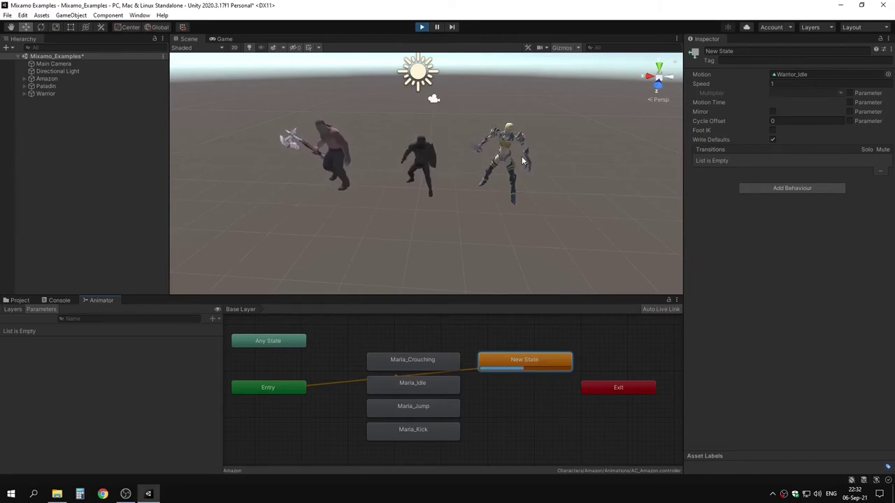
scroll(522, 156, "up", 5)
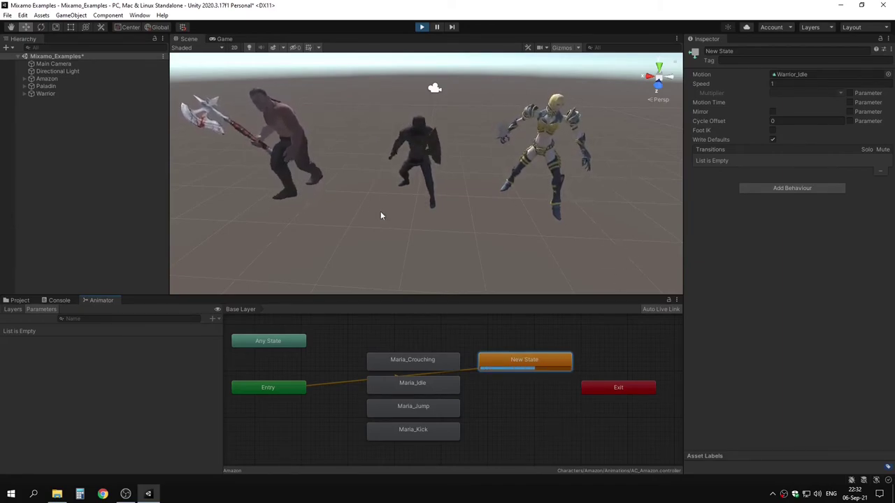
Create a second empty state in AC_Amazon with the Warrior_Run motion and make it the layer default state
right_click(526, 386)
mouse_move(615, 394)
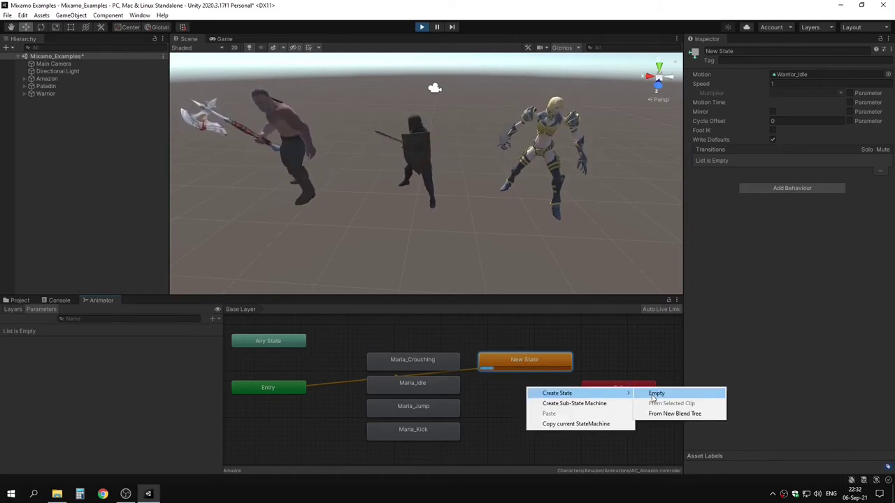
left_click(656, 394)
left_click_drag(568, 400, 523, 407)
left_click(888, 74)
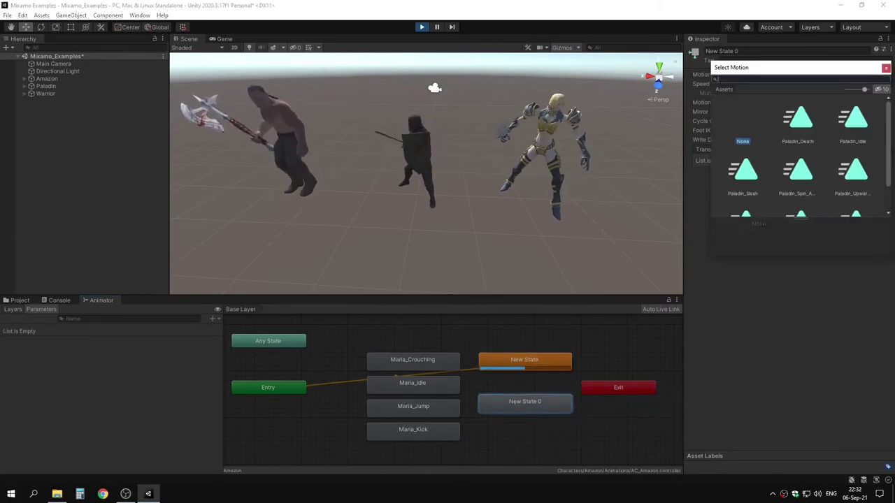
type("warrior")
double_click(804, 175)
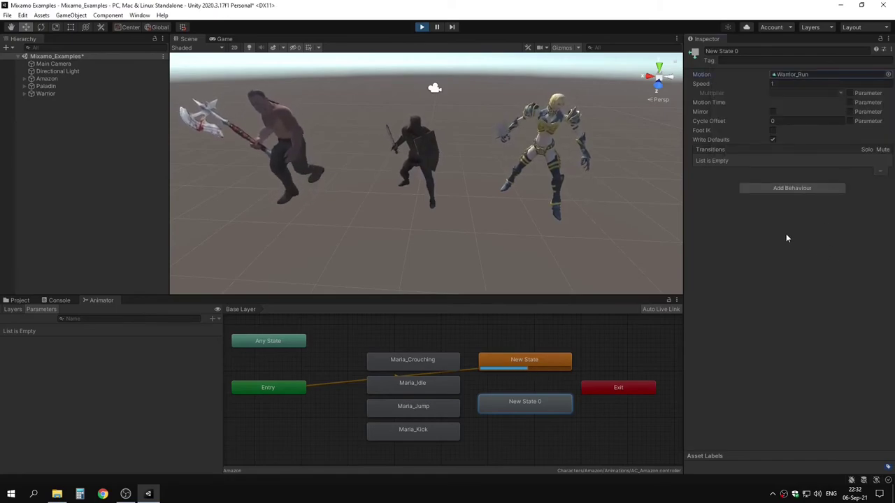
right_click(542, 408)
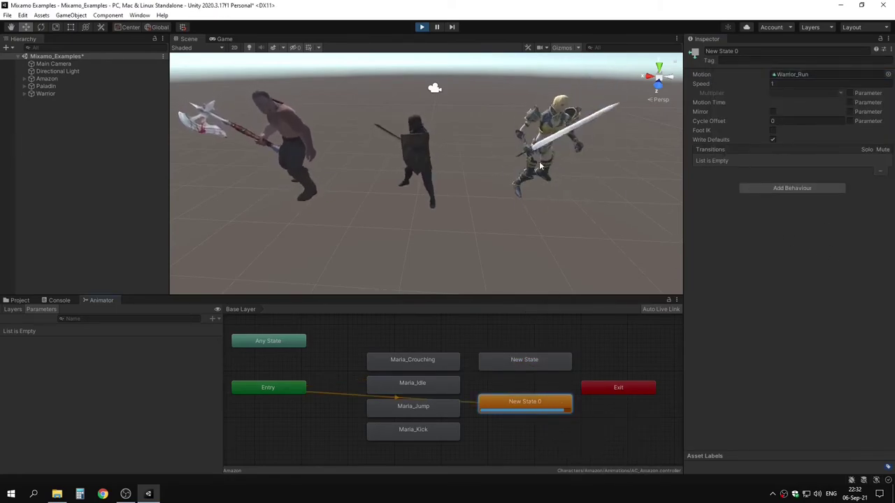
Examine the Amazon playing Warrior_Run from the front and from behind in the scene view
right_click_drag(555, 177, 548, 176)
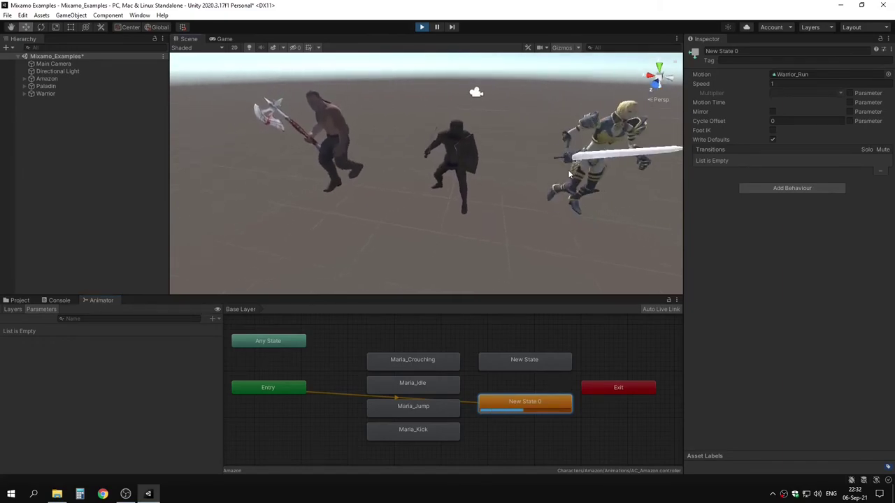
middle_click_drag(556, 169, 491, 166)
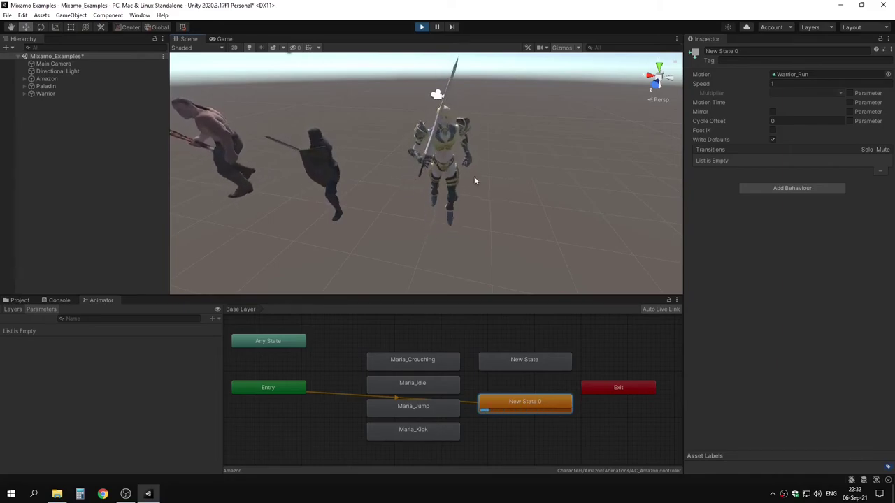
right_click_drag(485, 204, 181, 152)
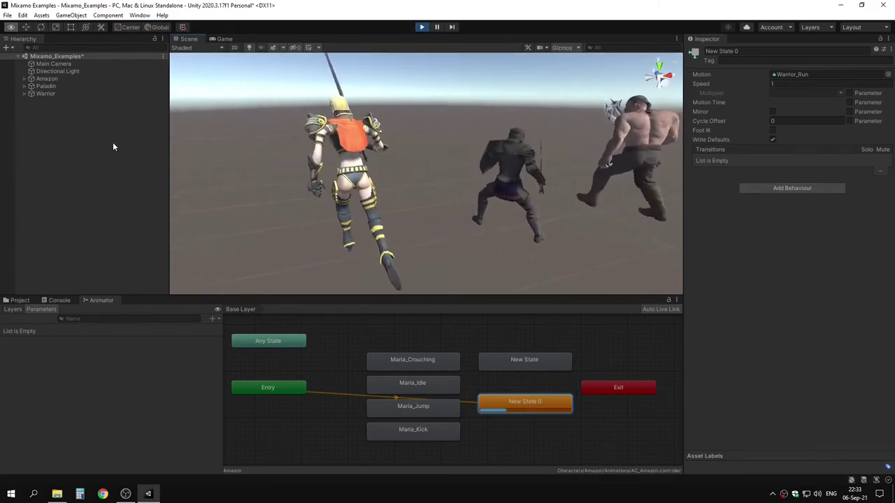
right_click_drag(210, 154, 525, 153)
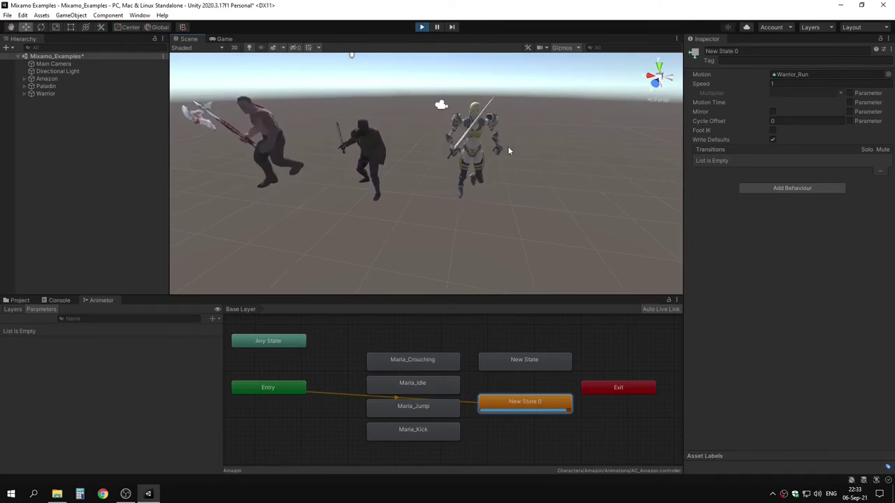
Exit play mode and delete the Warrior_Idle and Warrior_Run test states from AC_Amazon
key("ctrl+p")
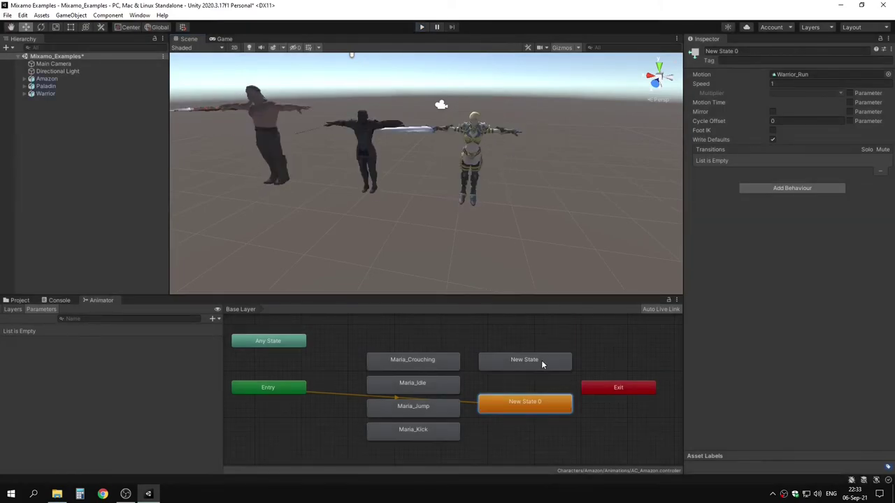
left_click(538, 364)
key("Delete")
left_click(529, 402)
key("Delete")
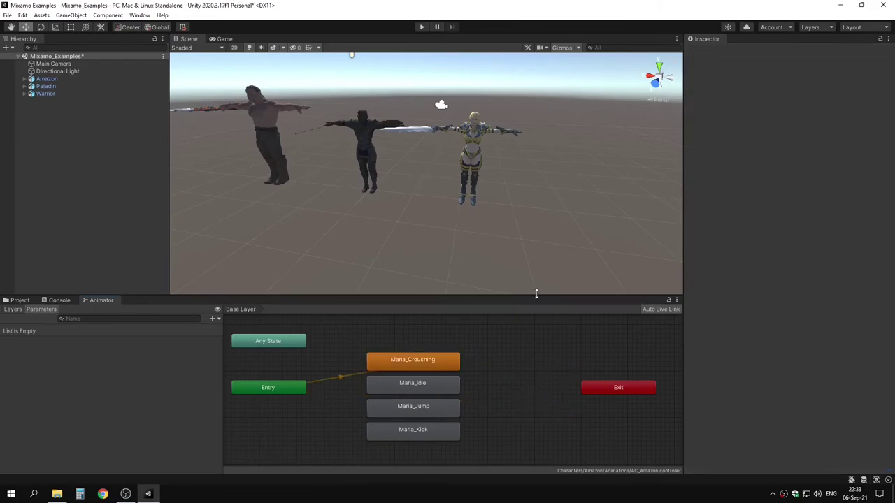
Set the Amazon model's avatar definition to Create From This Model, apply it, and check the model's sub-assets for the avatar
left_click(20, 299)
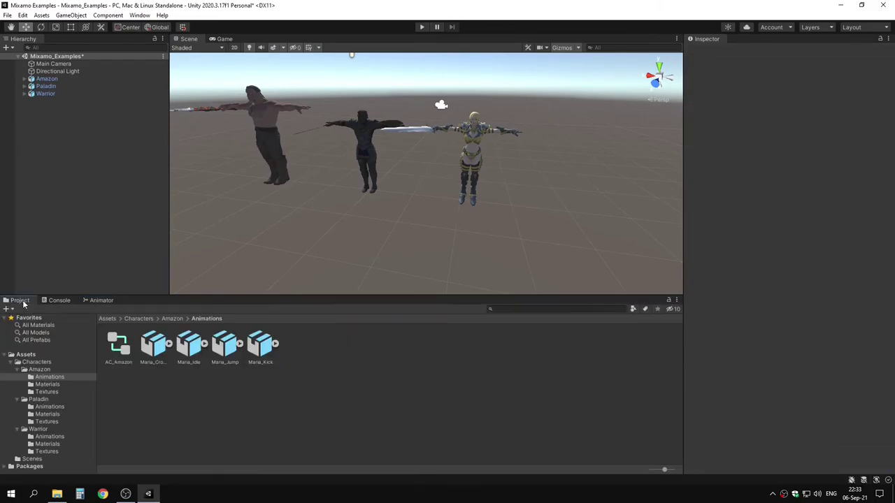
left_click(44, 370)
left_click(223, 348)
left_click(794, 102)
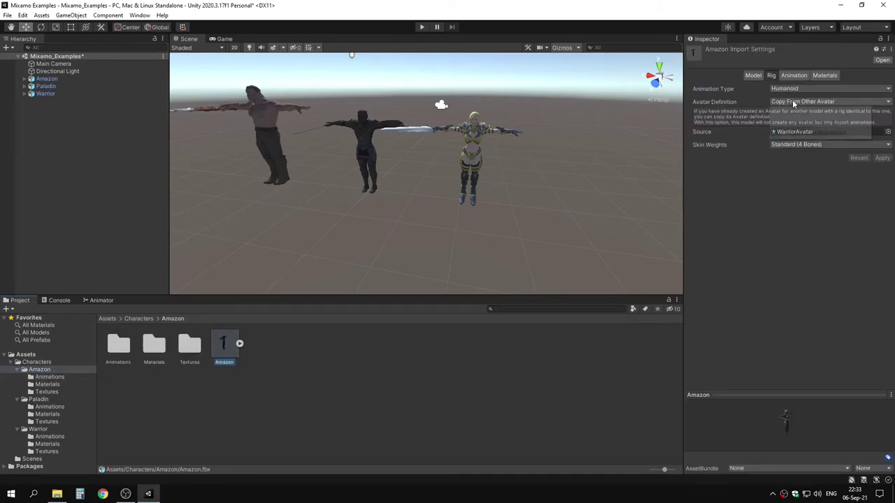
left_click(793, 123)
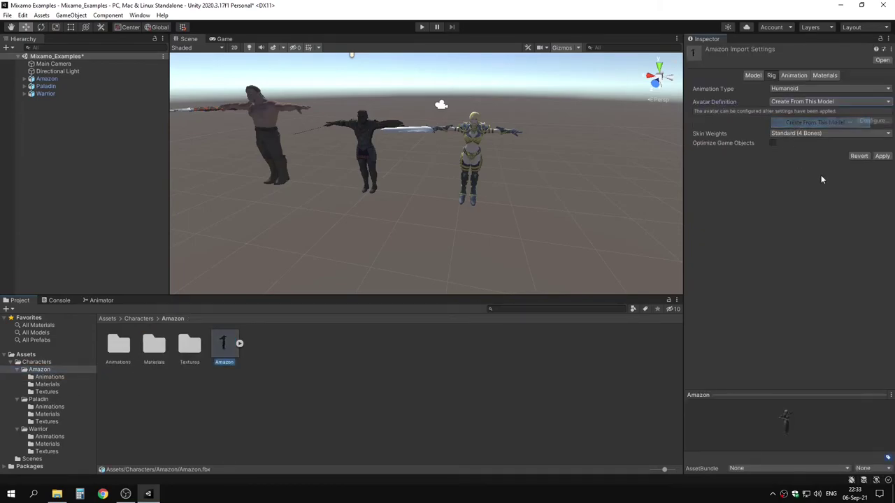
left_click(882, 157)
left_click(239, 344)
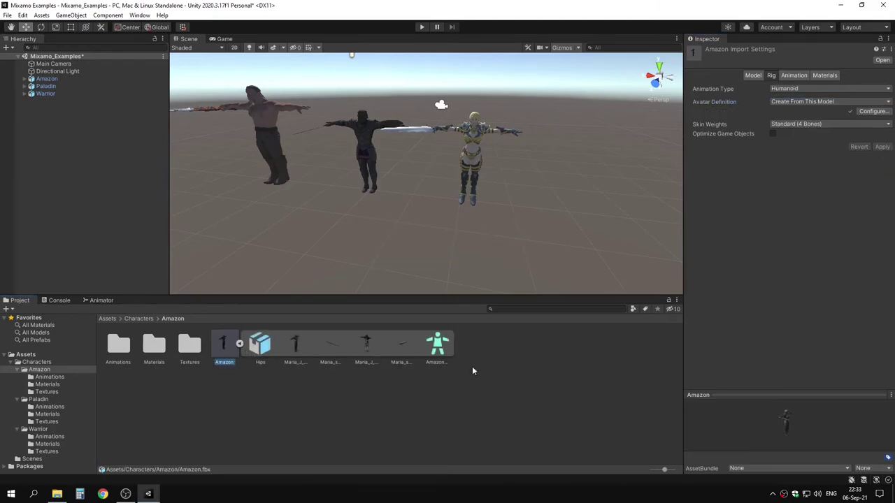
left_click(239, 345)
Assign AmazonAvatar as the avatar of the Amazon's Animator and run the scene briefly in play mode
left_click(45, 79)
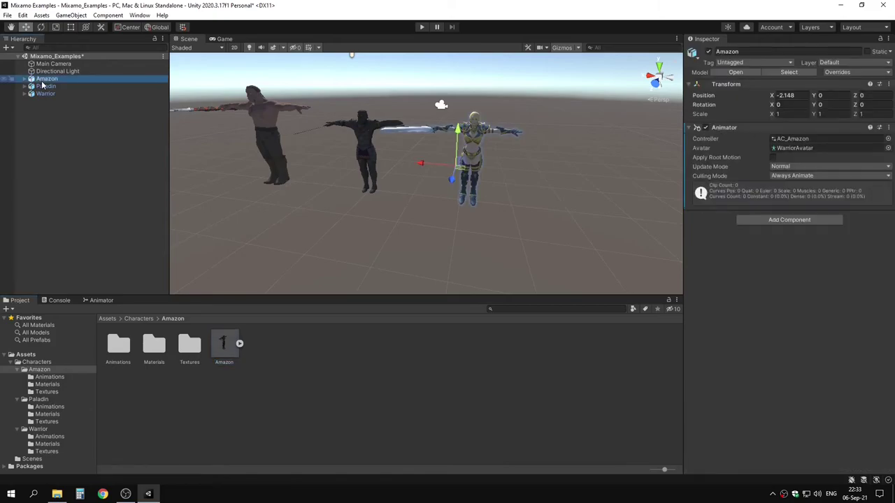
left_click(888, 148)
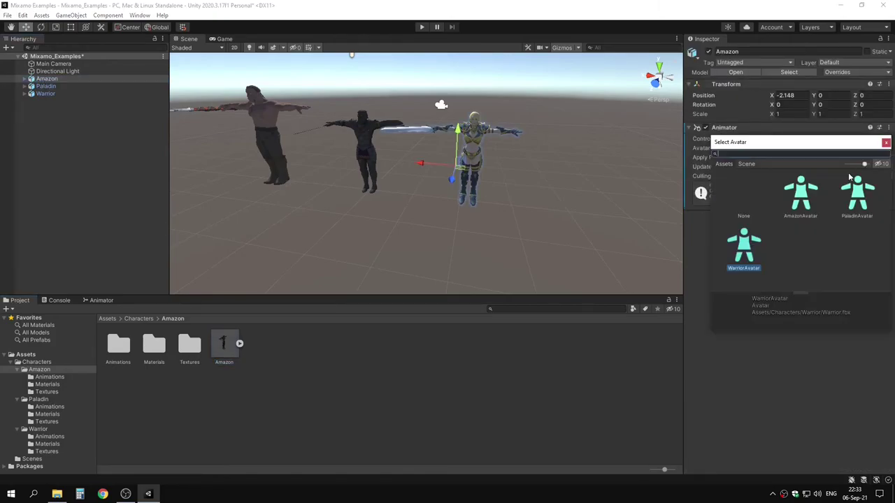
double_click(804, 199)
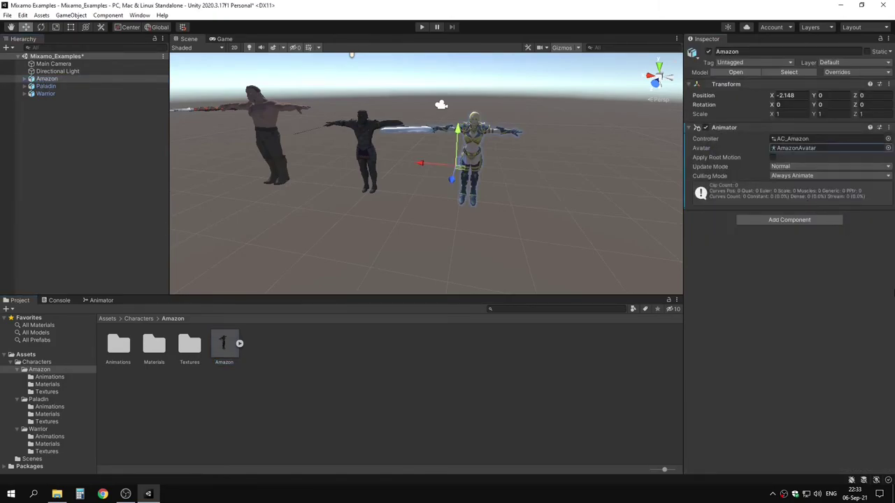
left_click(421, 27)
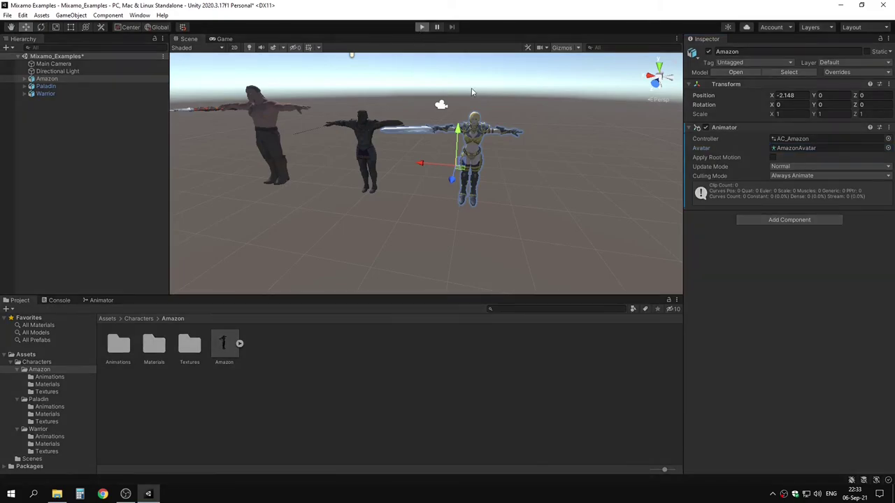
left_click(422, 28)
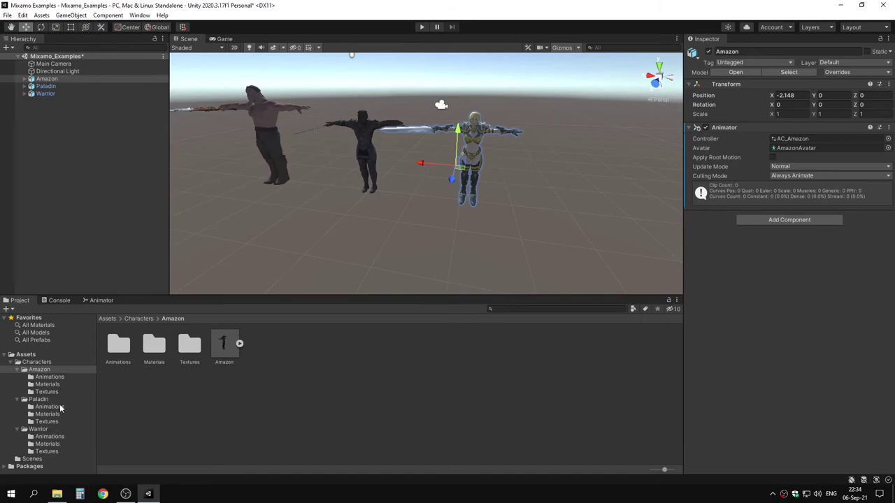
Set the avatar source of the four Maria animations in the Amazon's Animations folder to AmazonAvatar and apply it
left_click(54, 378)
left_click(154, 349)
left_click(261, 346, "shift")
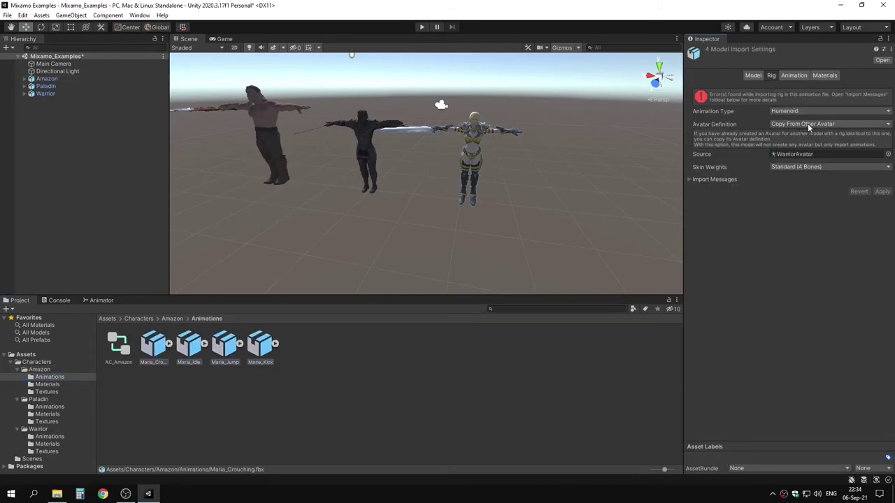
left_click(888, 155)
double_click(800, 203)
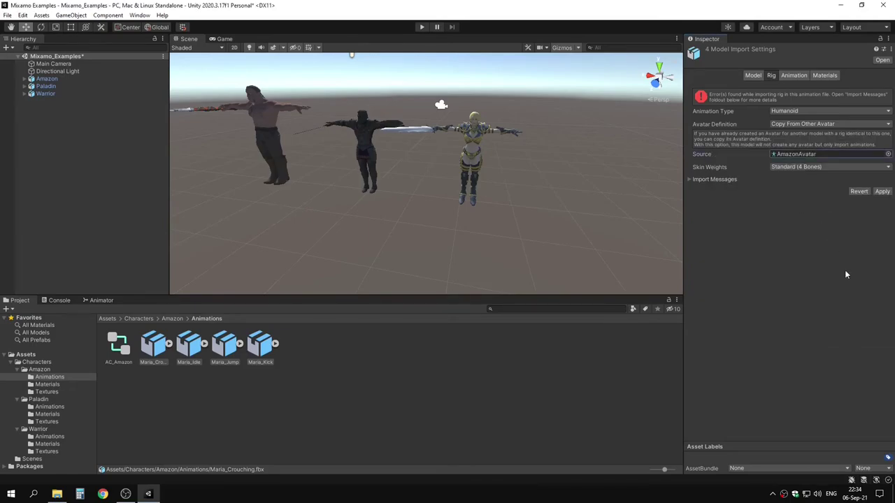
left_click(883, 192)
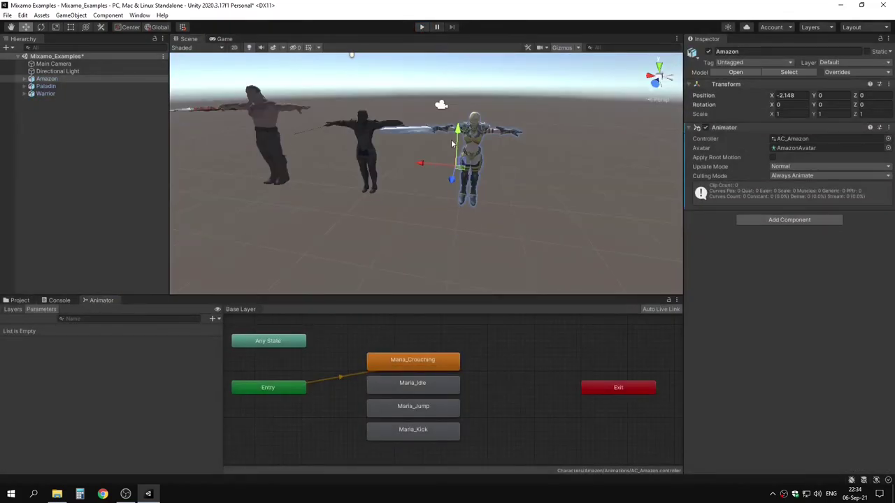
Make Maria_Idle the layer default state in AC_Amazon and play the scene, watching it in the scene view
right_click(432, 389)
left_click(455, 401)
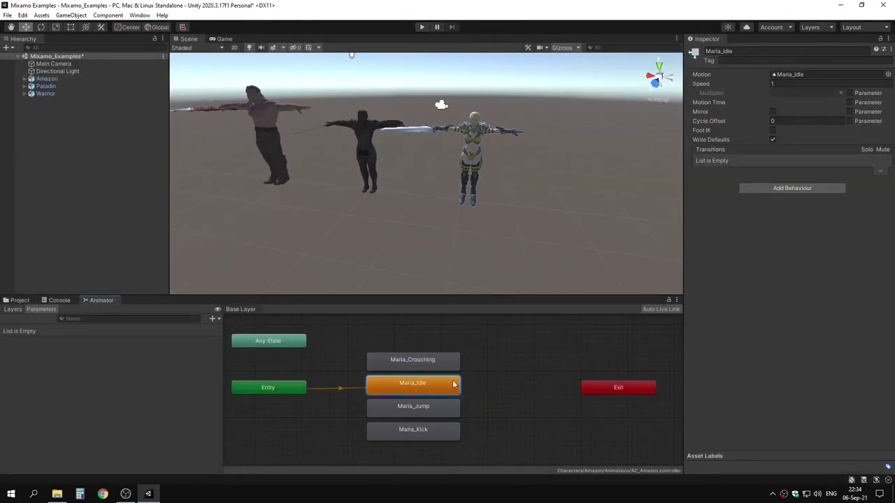
left_click(28, 301)
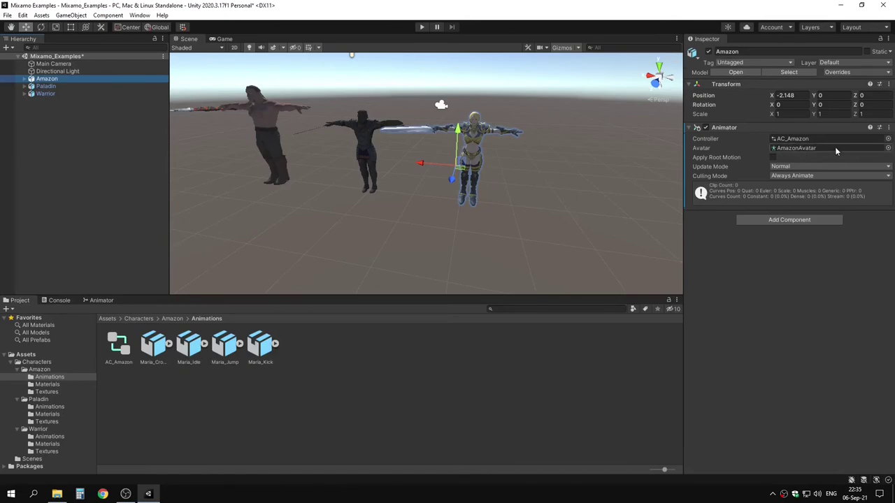
left_click(422, 27)
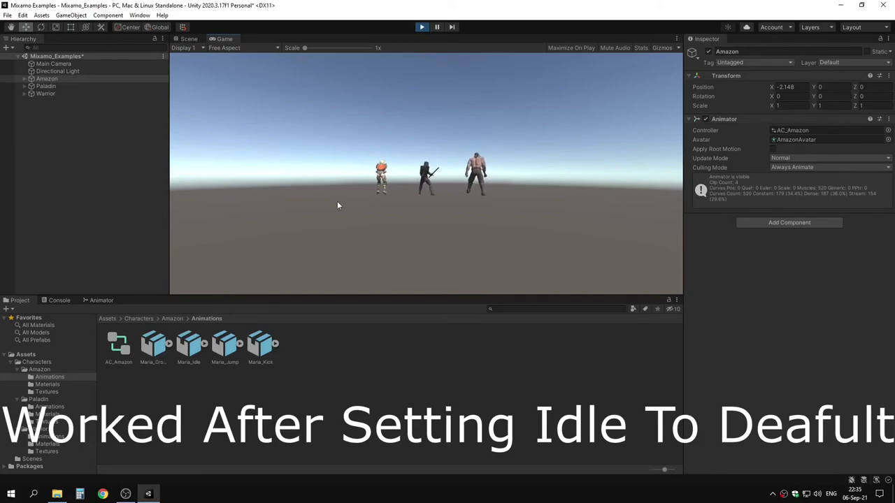
left_click(190, 39)
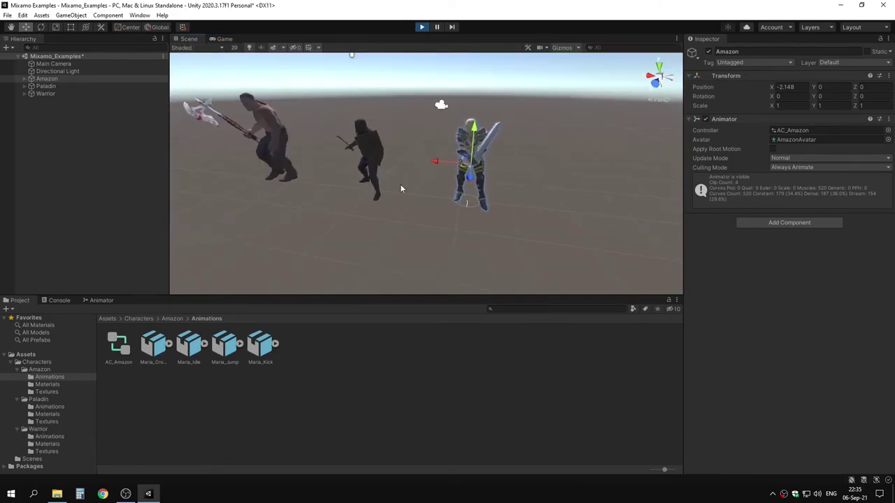
Enable Bake Into Pose for Maria_Idle's root rotation, Y position and XZ position
left_click(188, 345)
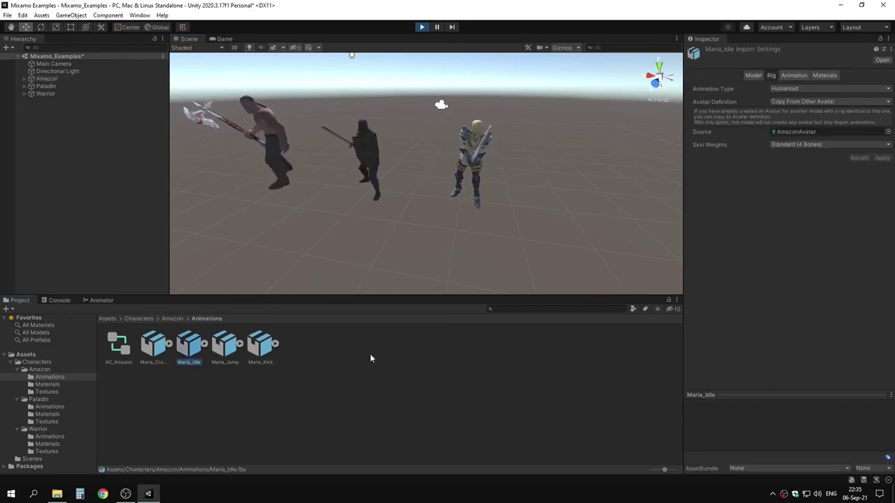
left_click(795, 75)
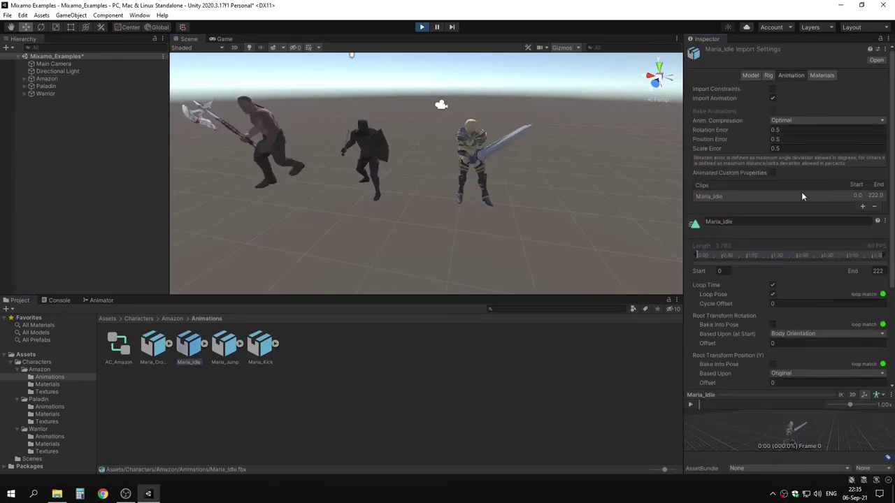
scroll(802, 197, "down", 3)
left_click(773, 241)
left_click(772, 281)
left_click(772, 319)
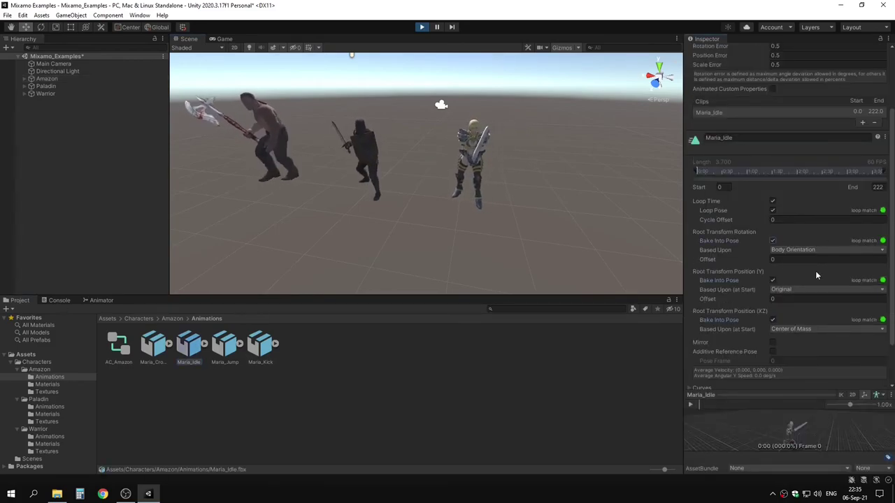
Set Maria_Idle's Root Transform Rotation offset to about -11.54 while the Amazon plays the clip
double_click(46, 86)
left_click(67, 83)
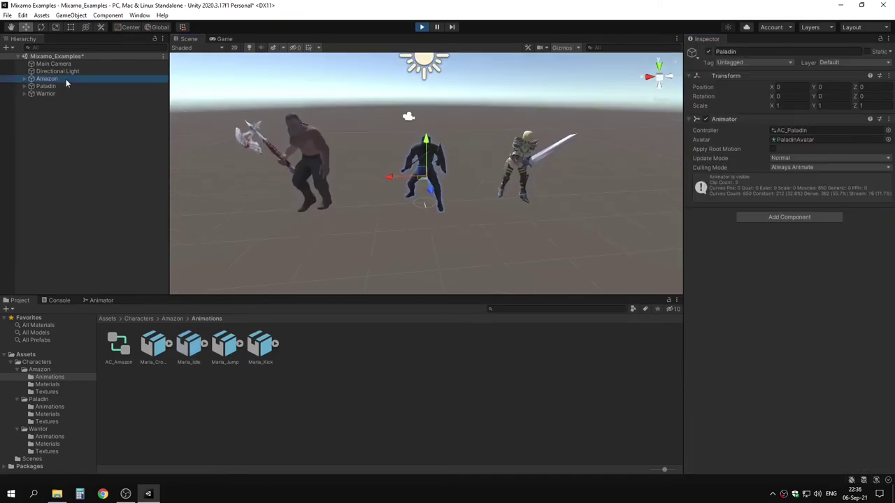
double_click(66, 82)
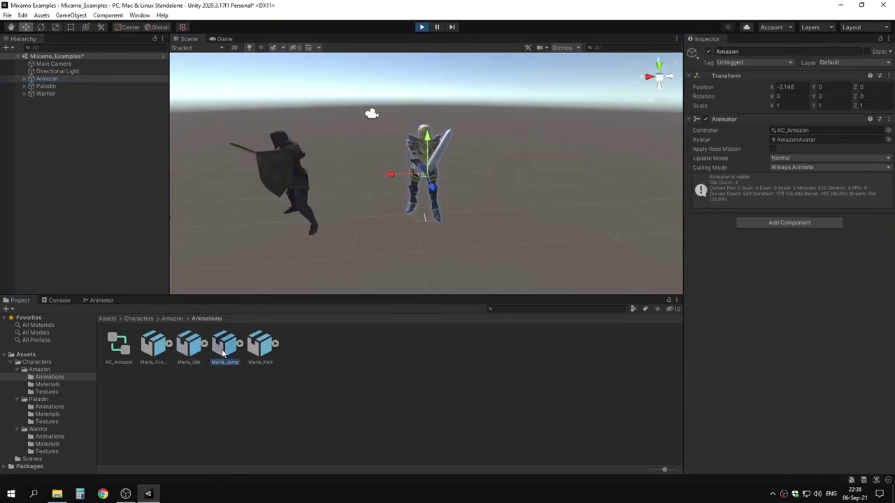
left_click(188, 346)
scroll(790, 223, "down", 5)
left_click_drag(701, 207, 528, 232)
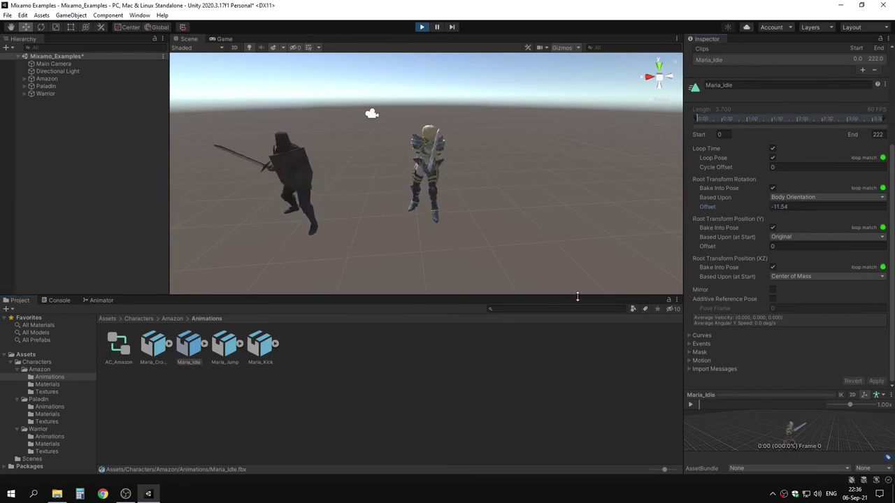
Jump the running AC_Amazon controller to the Maria_Jump state twice to watch the Amazon's jump
left_click(101, 300)
left_click(423, 407)
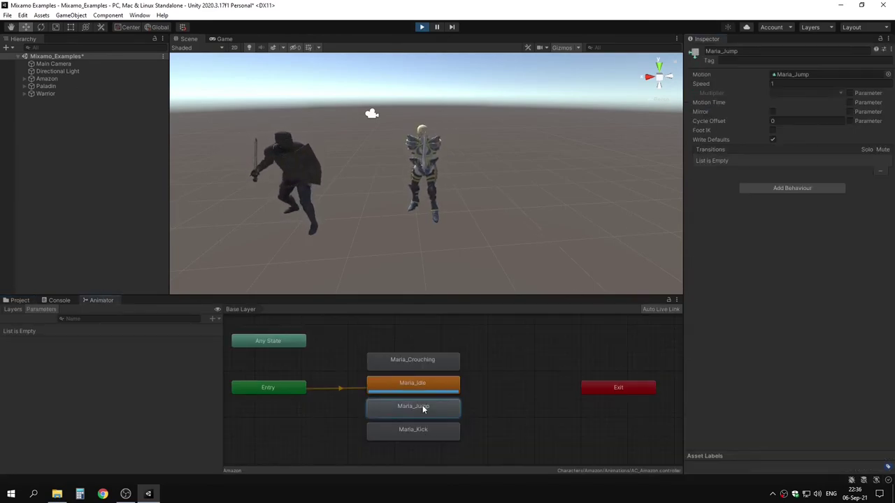
right_click(423, 407)
left_click(455, 466)
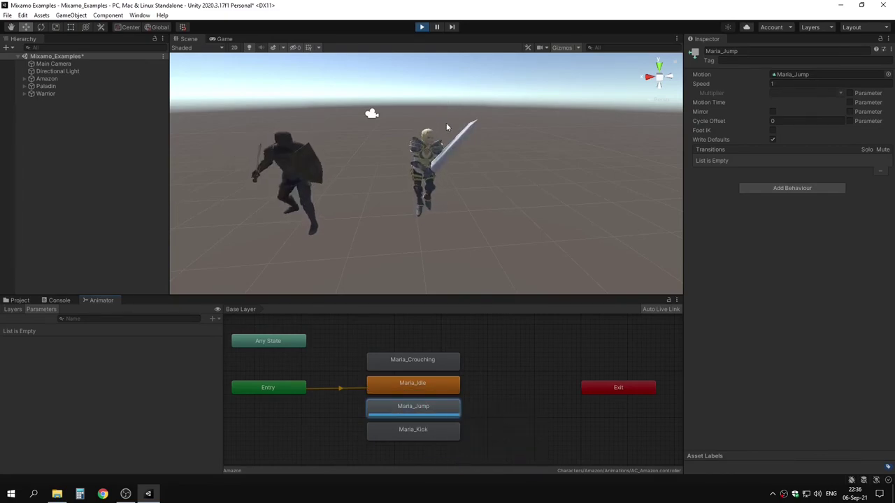
right_click(441, 413)
left_click(467, 472)
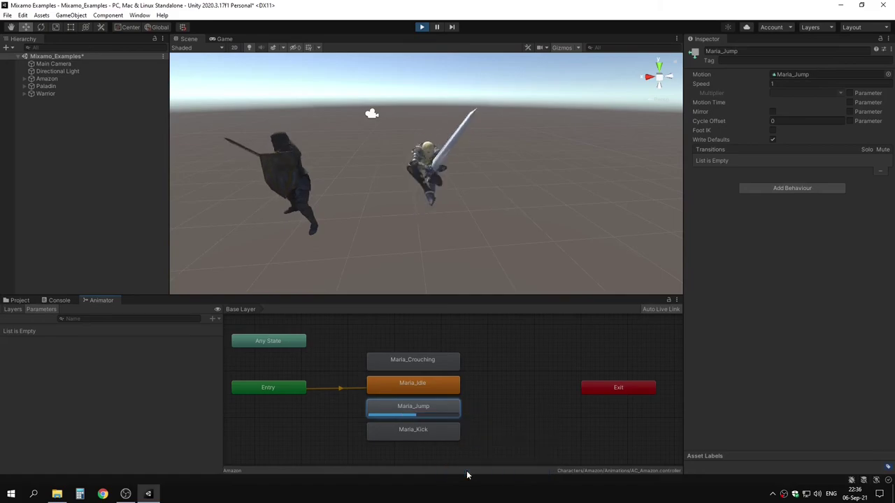
Make Maria_Jump the layer default state in AC_Amazon
left_click(19, 300)
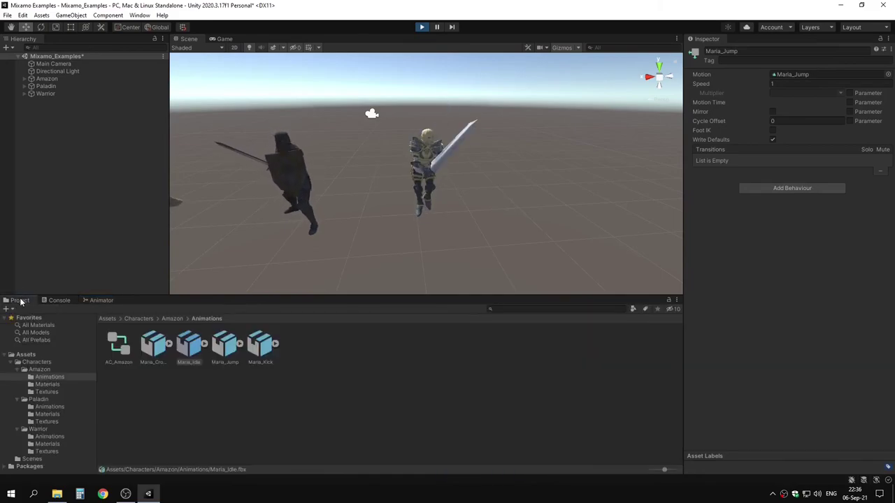
left_click(98, 300)
right_click(428, 415)
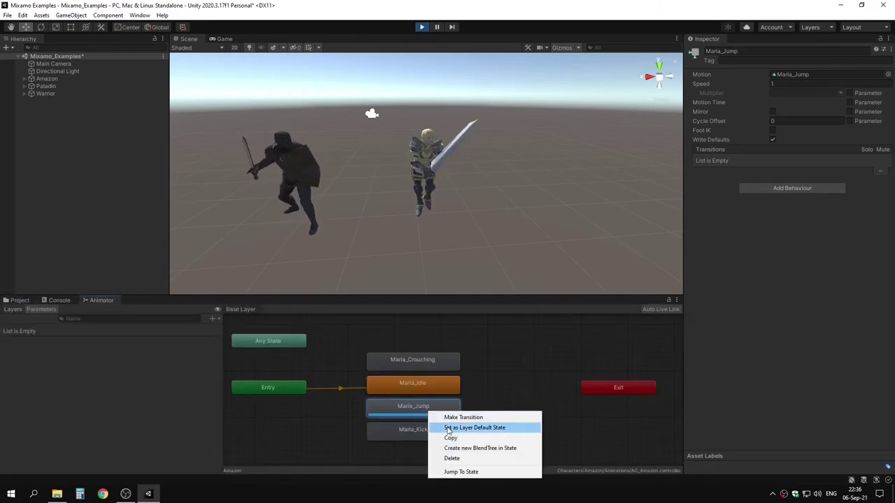
left_click(461, 425)
Turn on Loop Time and Loop Pose for the Maria_Jump clip and apply the change
left_click(19, 300)
left_click(225, 344)
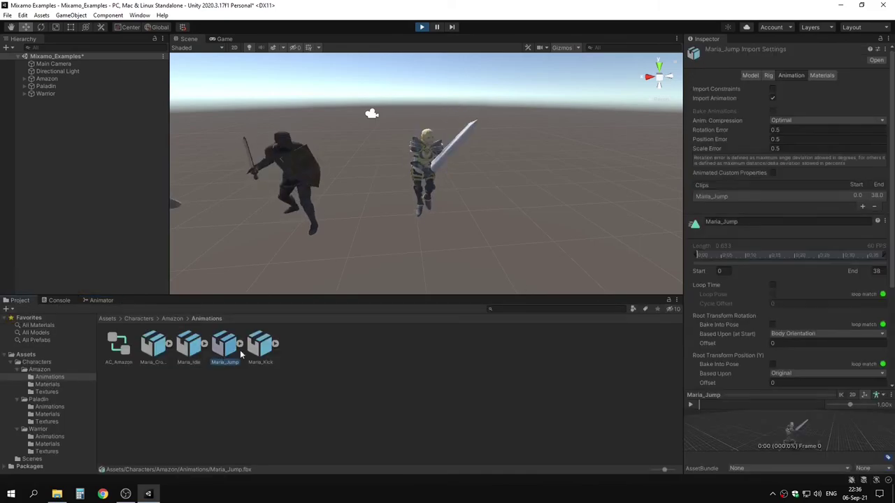
scroll(732, 309, "down", 3)
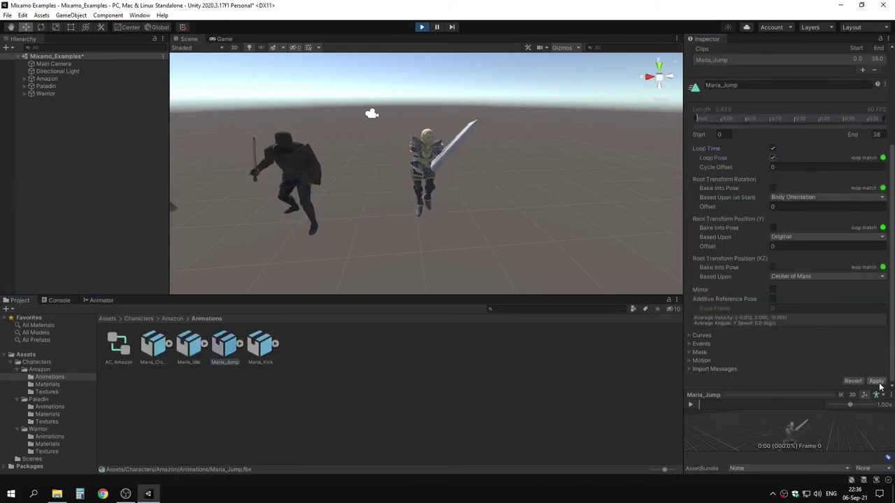
left_click(877, 381)
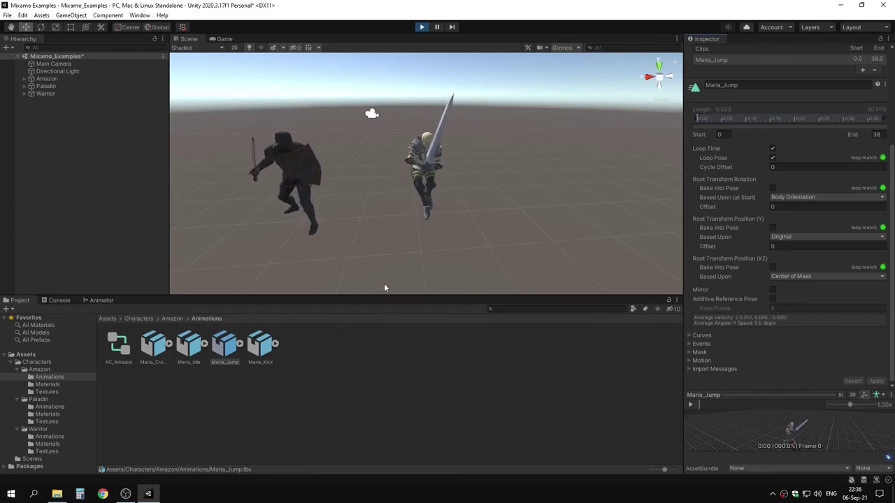
Enable Bake Into Pose for Maria_Jump's root rotation, Y position and XZ position, and apply it
left_click(773, 188)
left_click(773, 227)
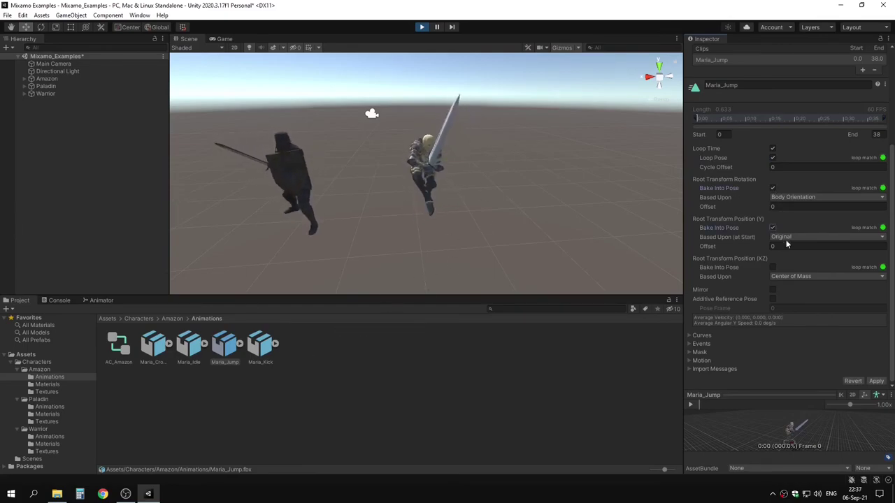
left_click(772, 267)
left_click(880, 382)
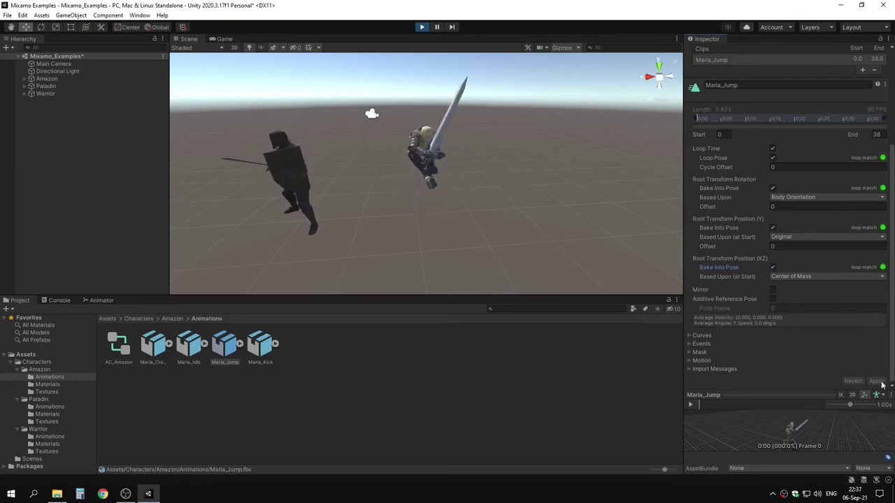
Set Maria_Jump's Root Transform Rotation offset to about -10.28 and turn off its Loop Time, applying both changes
left_click_drag(717, 207, 699, 208)
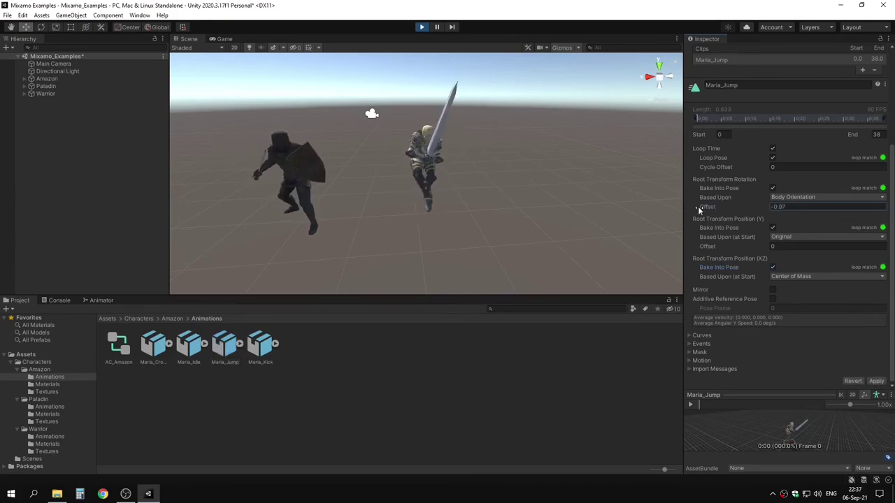
left_click(875, 382)
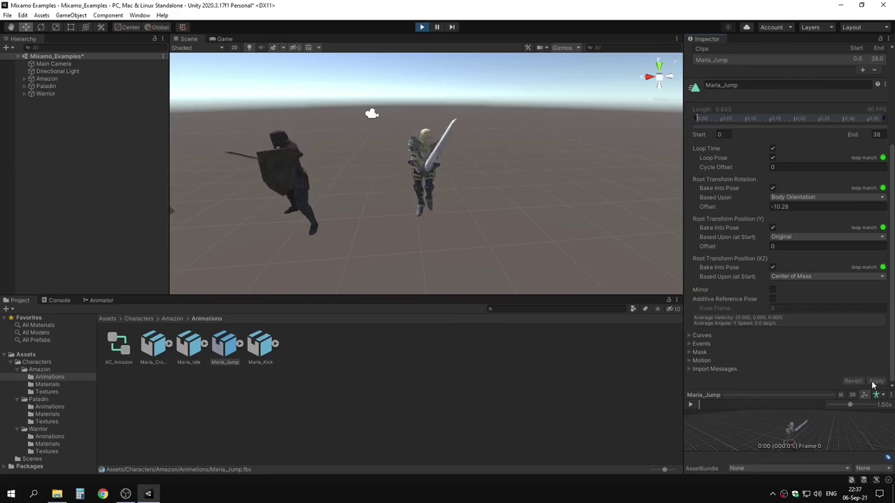
left_click(772, 148)
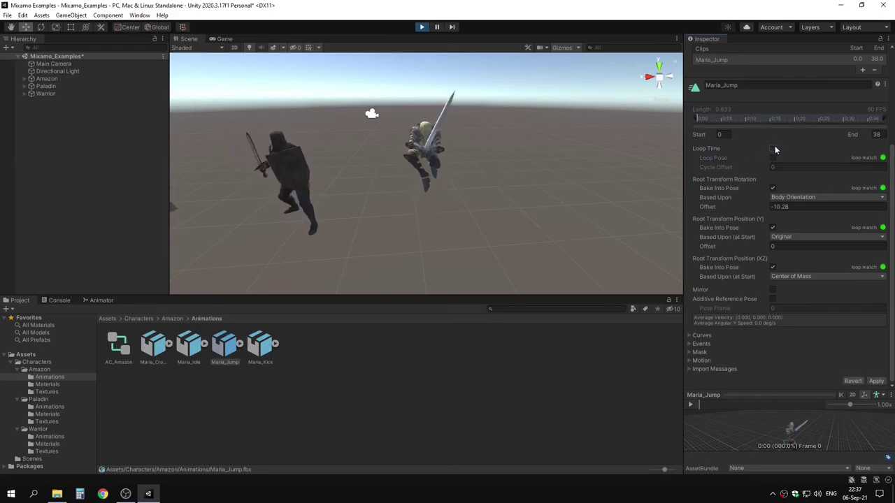
left_click(875, 381)
Make Maria_Kick the layer default state in AC_Amazon
left_click(101, 300)
right_click(370, 411)
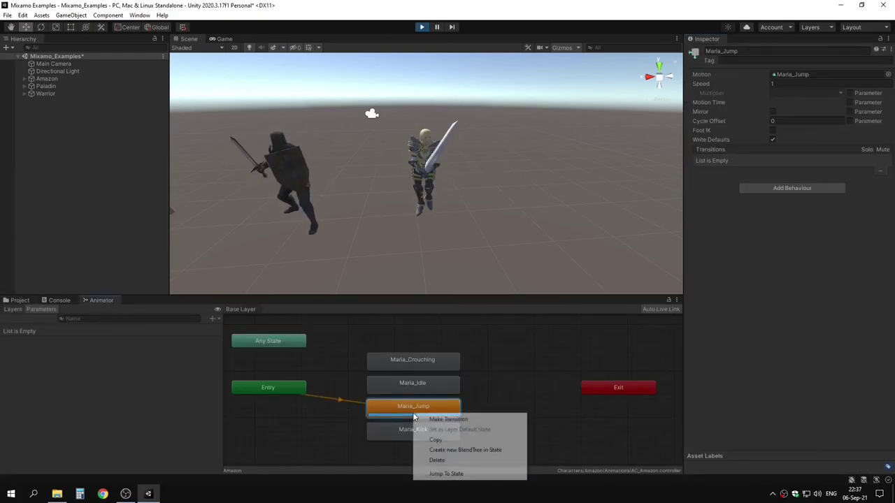
key("Escape")
right_click(430, 439)
left_click(482, 383)
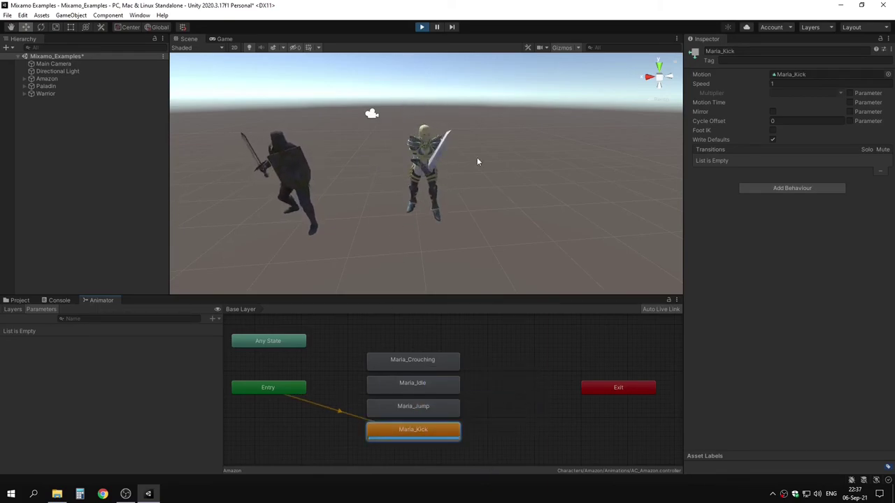
Enable Bake Into Pose for Maria_Kick's root rotation, Y position and XZ position, set its rotation offset to -10.2, and apply
left_click(19, 300)
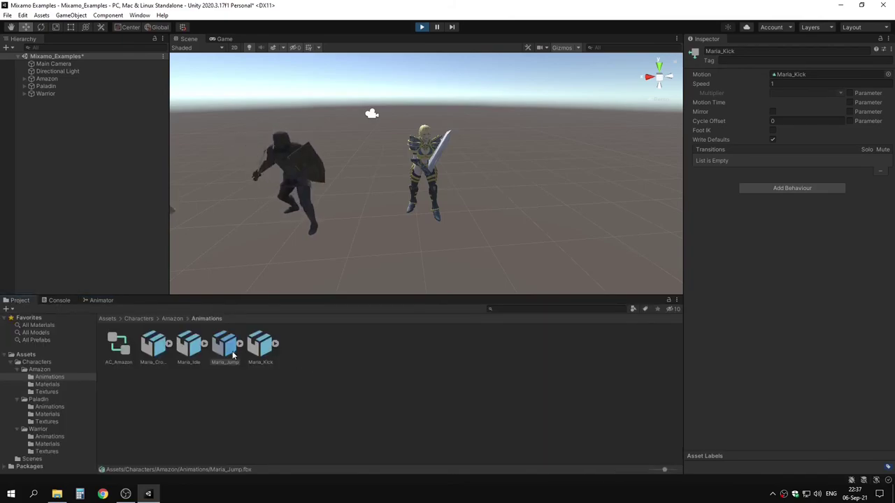
left_click(262, 345)
scroll(785, 257, "down", 3)
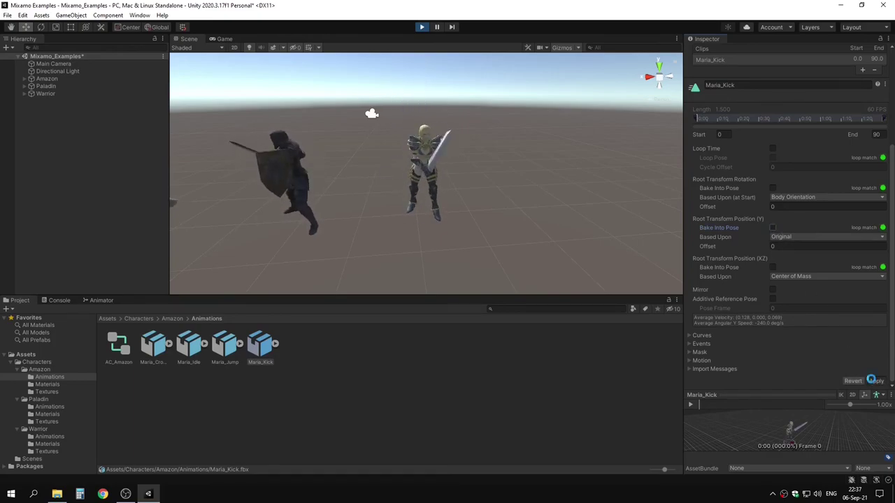
left_click(773, 267)
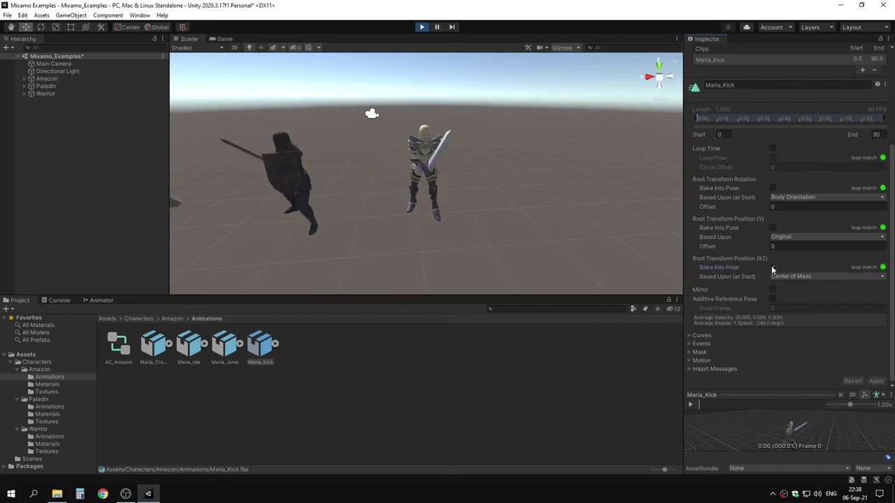
left_click(877, 381)
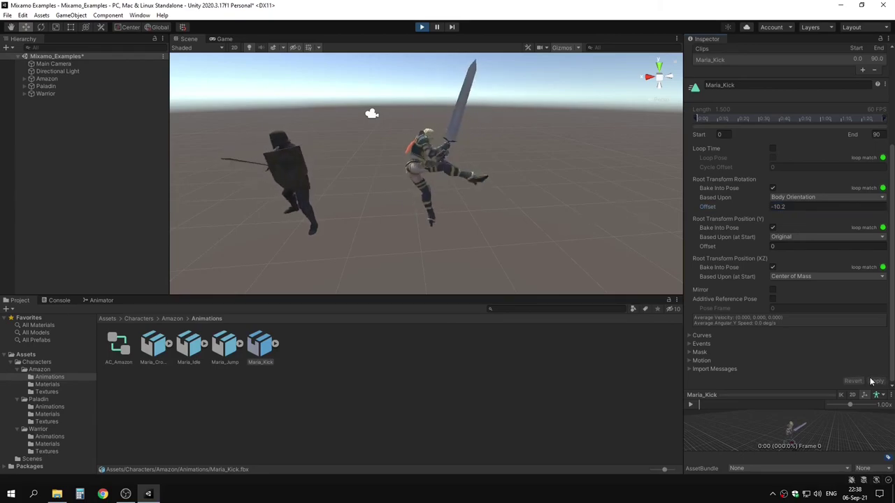
Apply Loop Time and Loop Pose to the Maria_Kick clip to preview it looping, and turn Loop Time back off
left_click(99, 301)
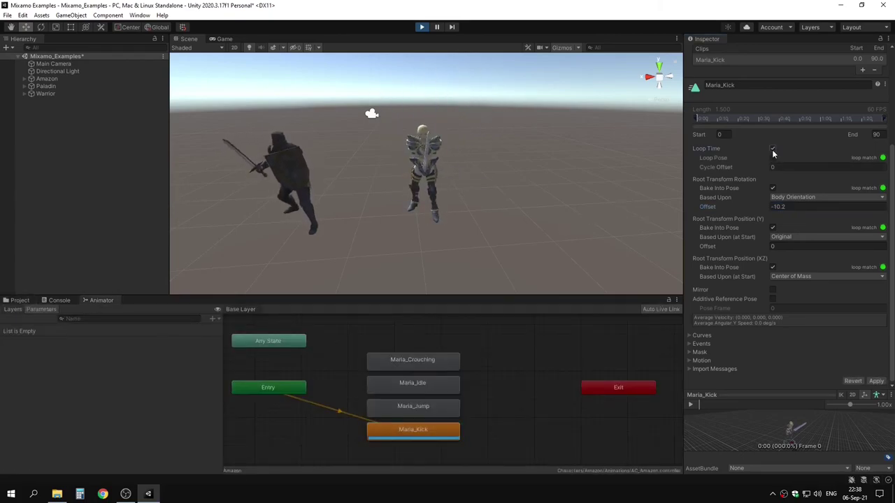
left_click(875, 382)
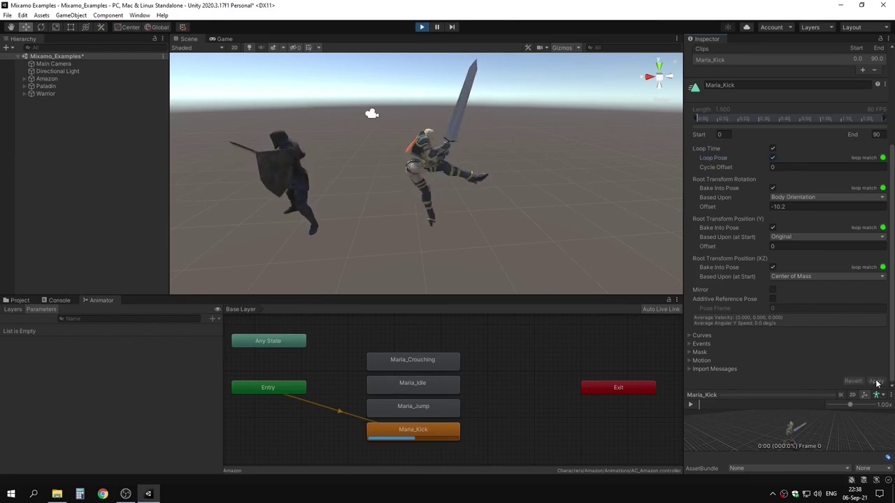
left_click(772, 148)
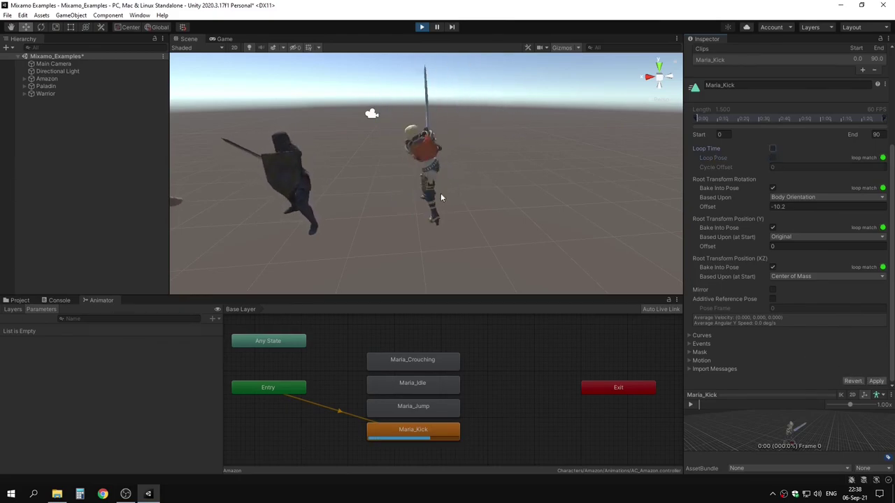
left_click(876, 381)
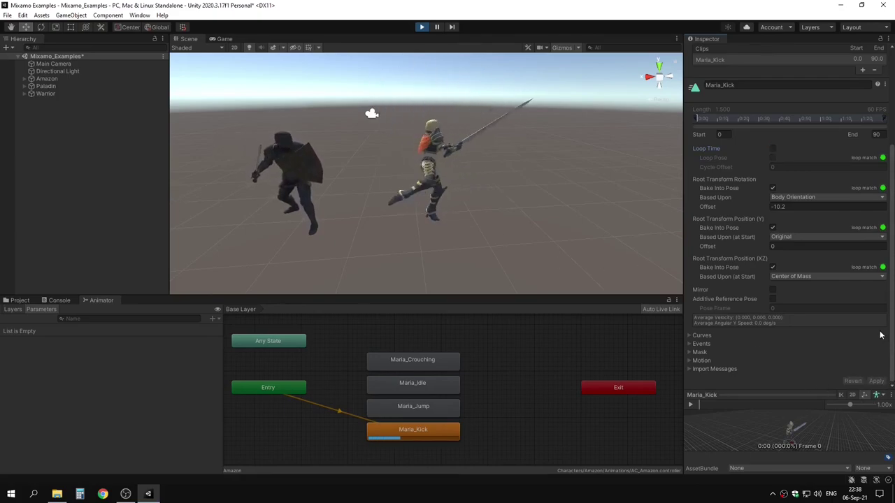
Make Maria_Crouching the layer default state and bake its clip's root rotation, Y and XZ positions into pose with rotation offset -58.6
right_click(405, 364)
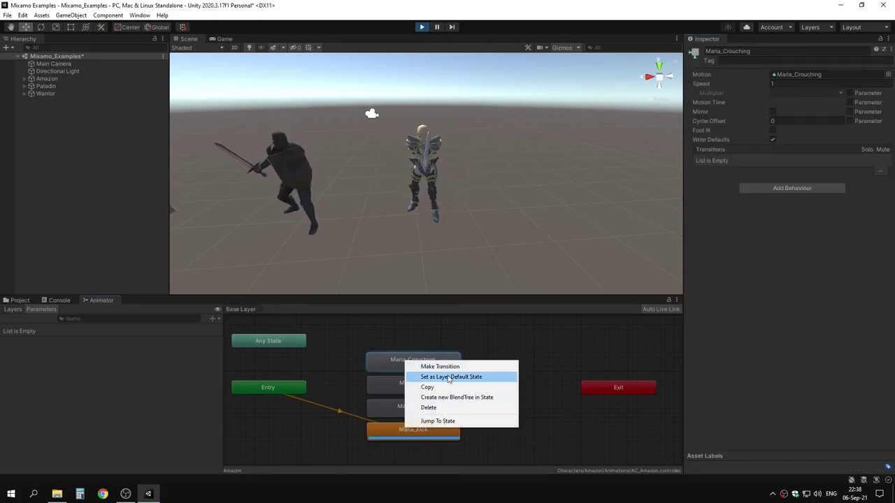
left_click(447, 375)
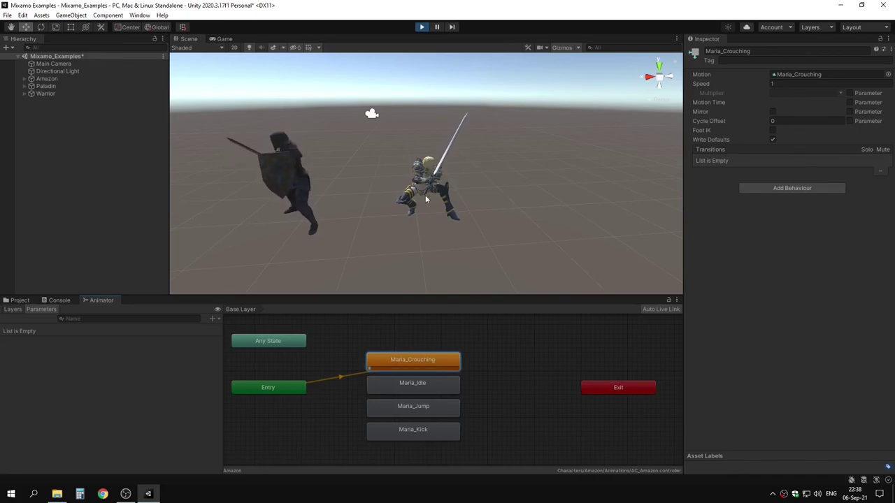
left_click(18, 300)
left_click(155, 353)
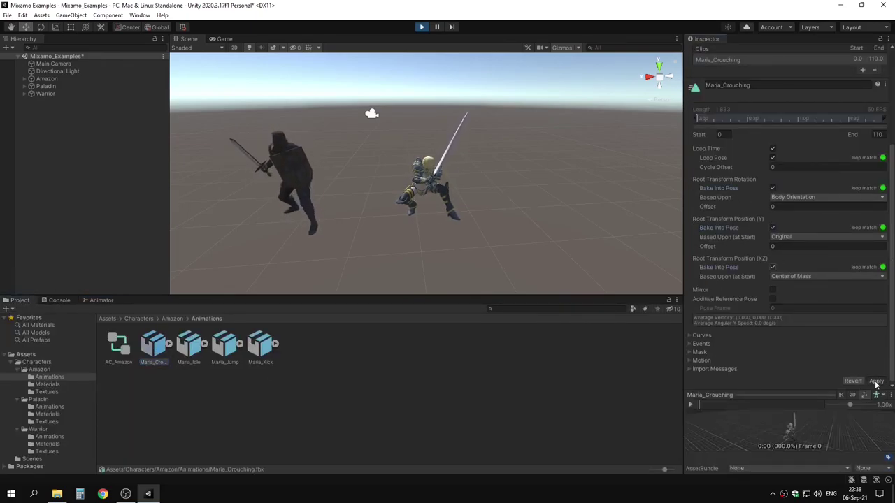
left_click(874, 382)
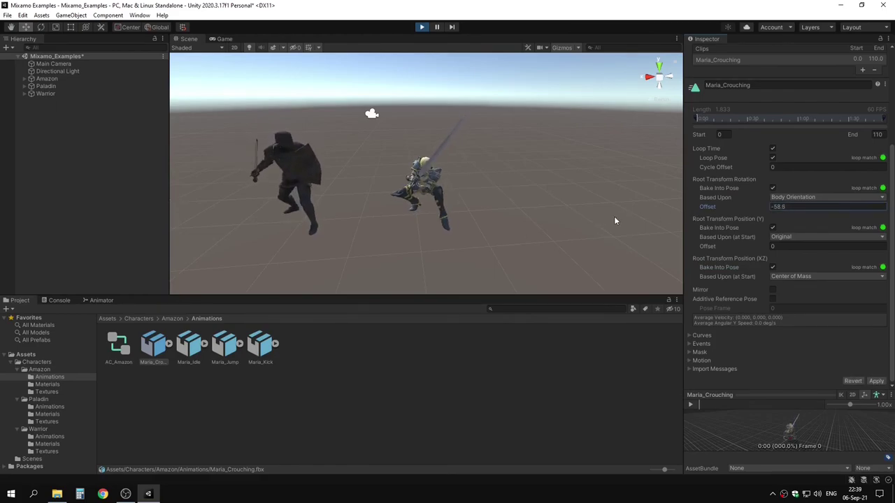
left_click(874, 381)
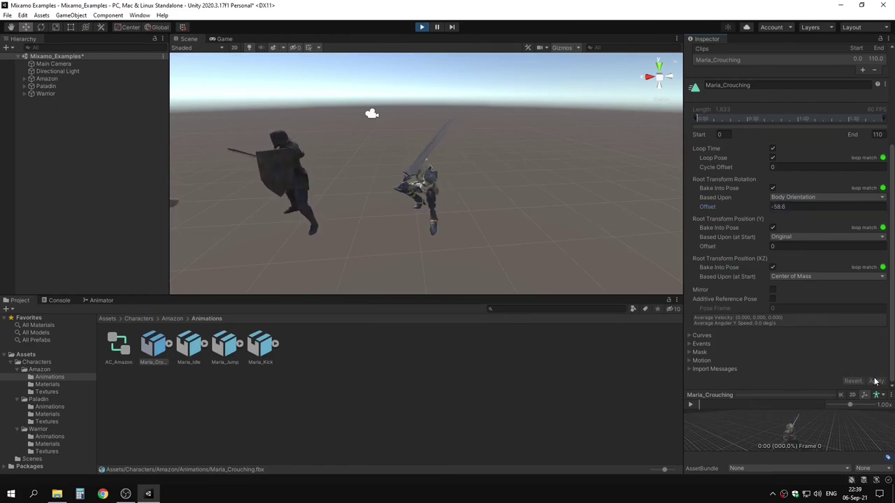
Make Maria_Idle the layer default state in AC_Amazon
left_click(100, 300)
right_click(413, 386)
left_click(458, 401)
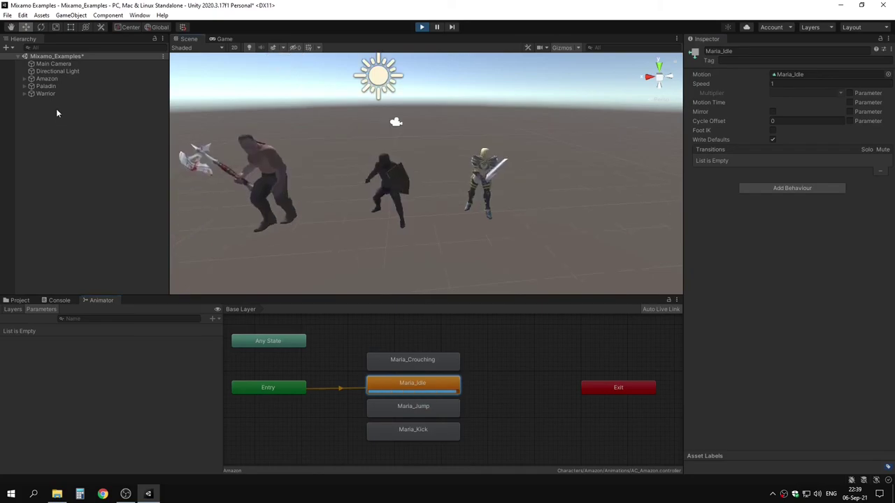
Make Warrior_Idle the layer default state in the Warrior's animator controller and exit play mode
left_click(45, 92)
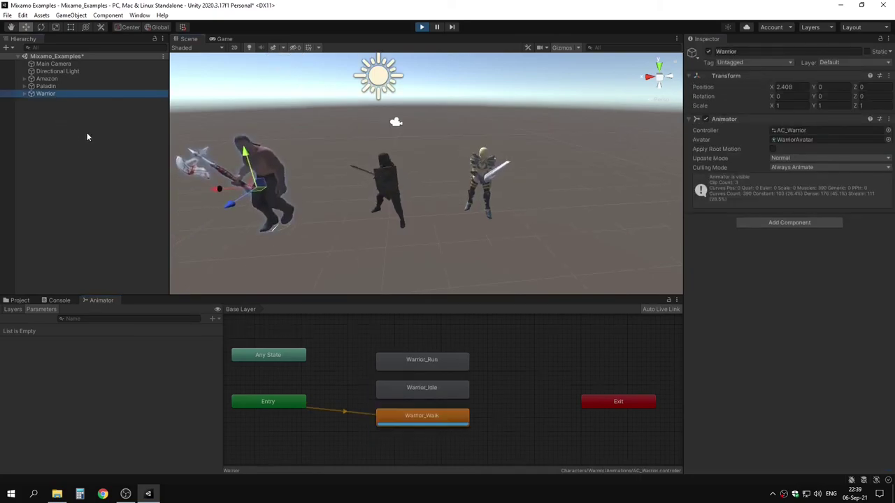
right_click(434, 387)
left_click(465, 406)
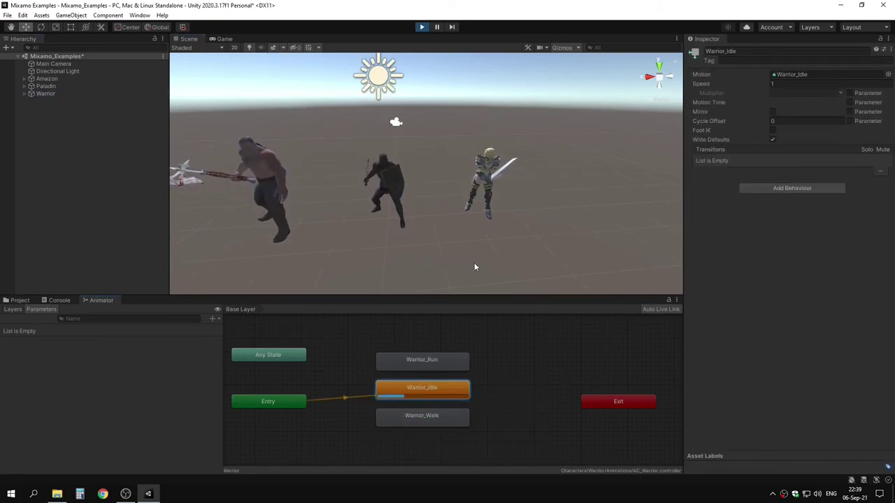
left_click(422, 28)
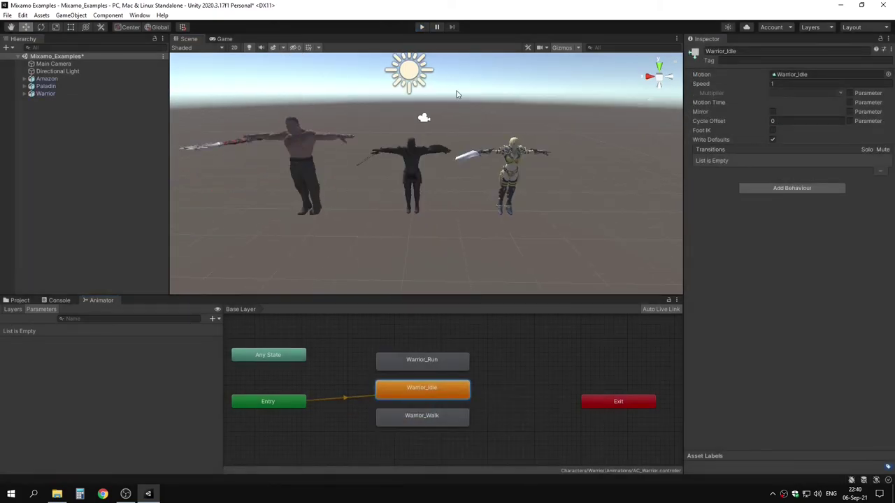